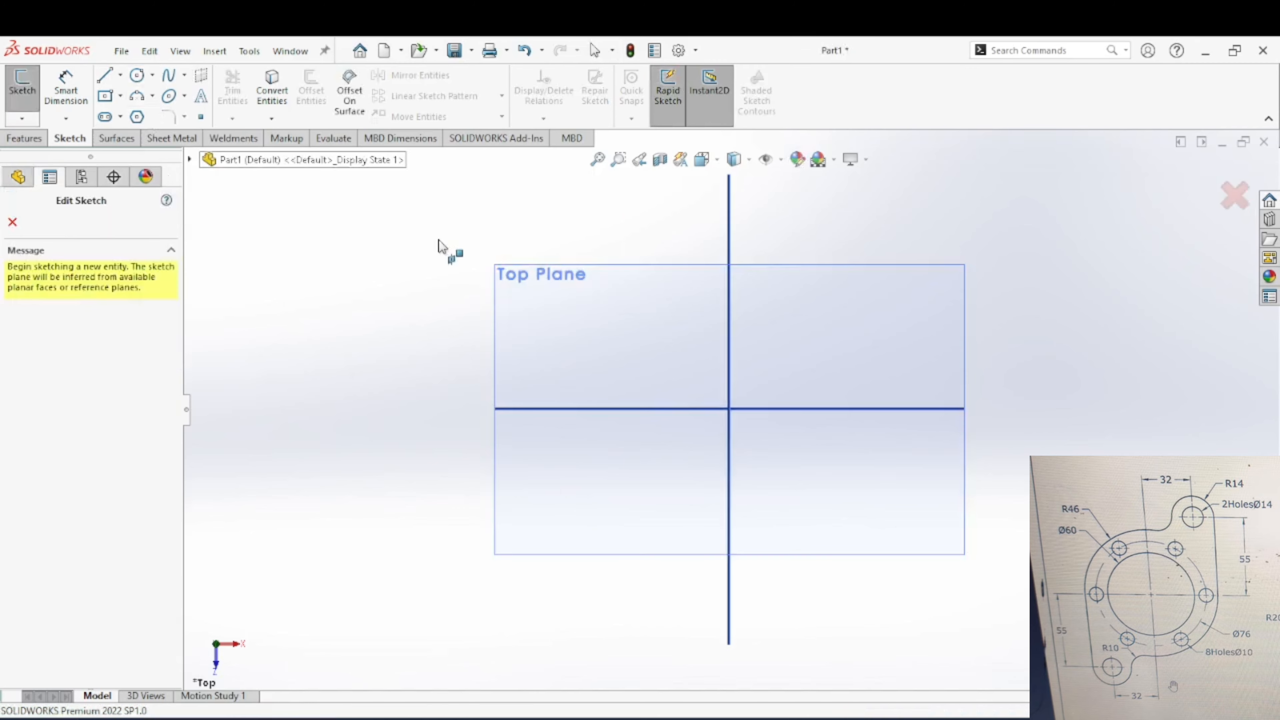
key(Escape)
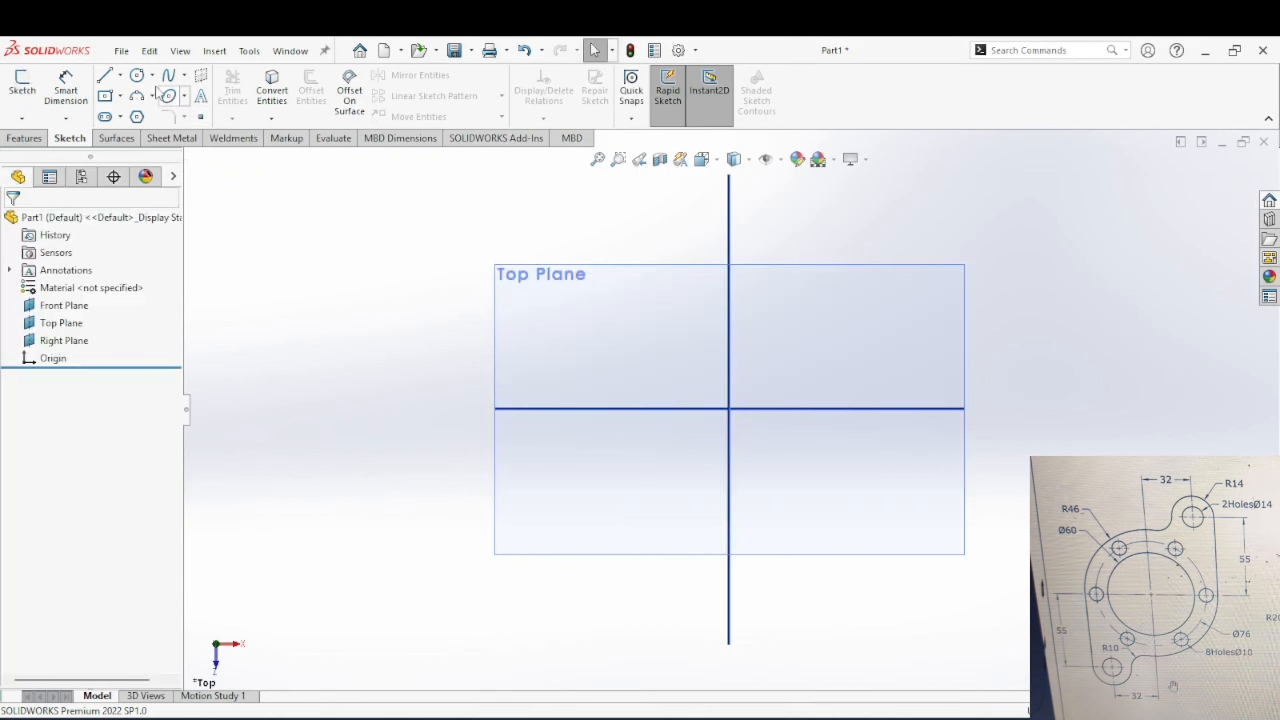
click(144, 82)
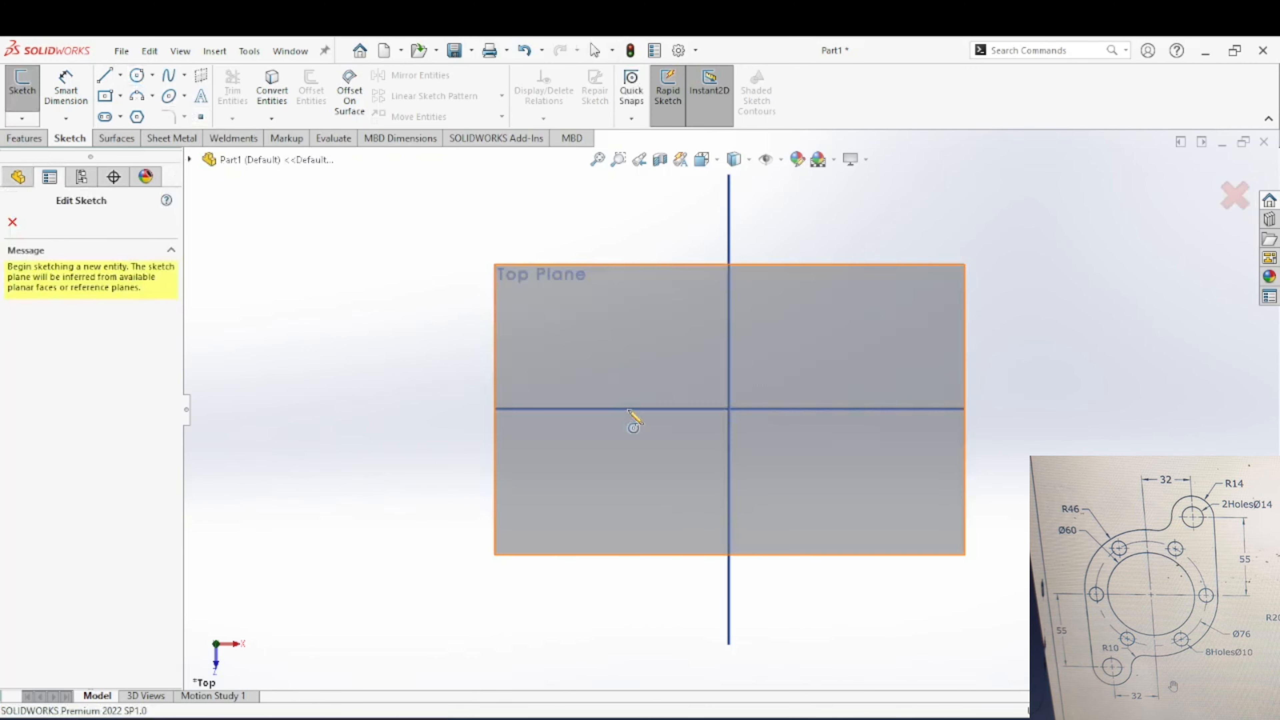
click(733, 409)
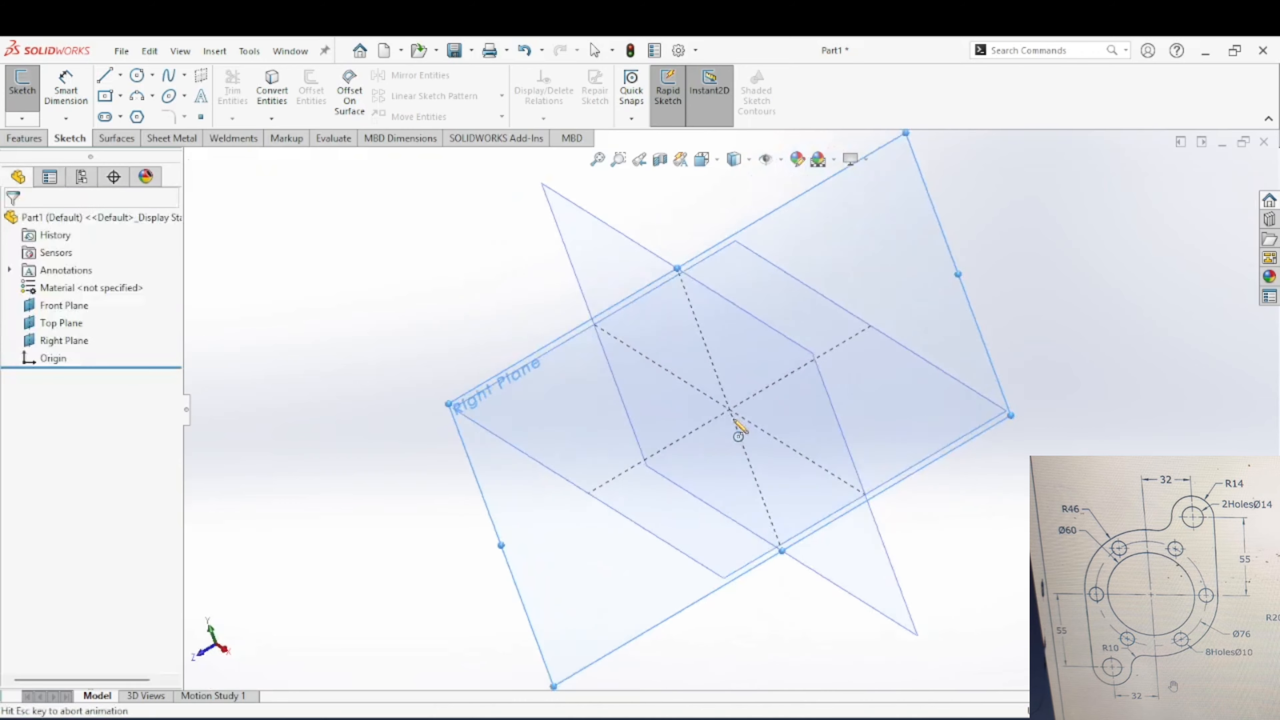
key(Escape)
click(1211, 204)
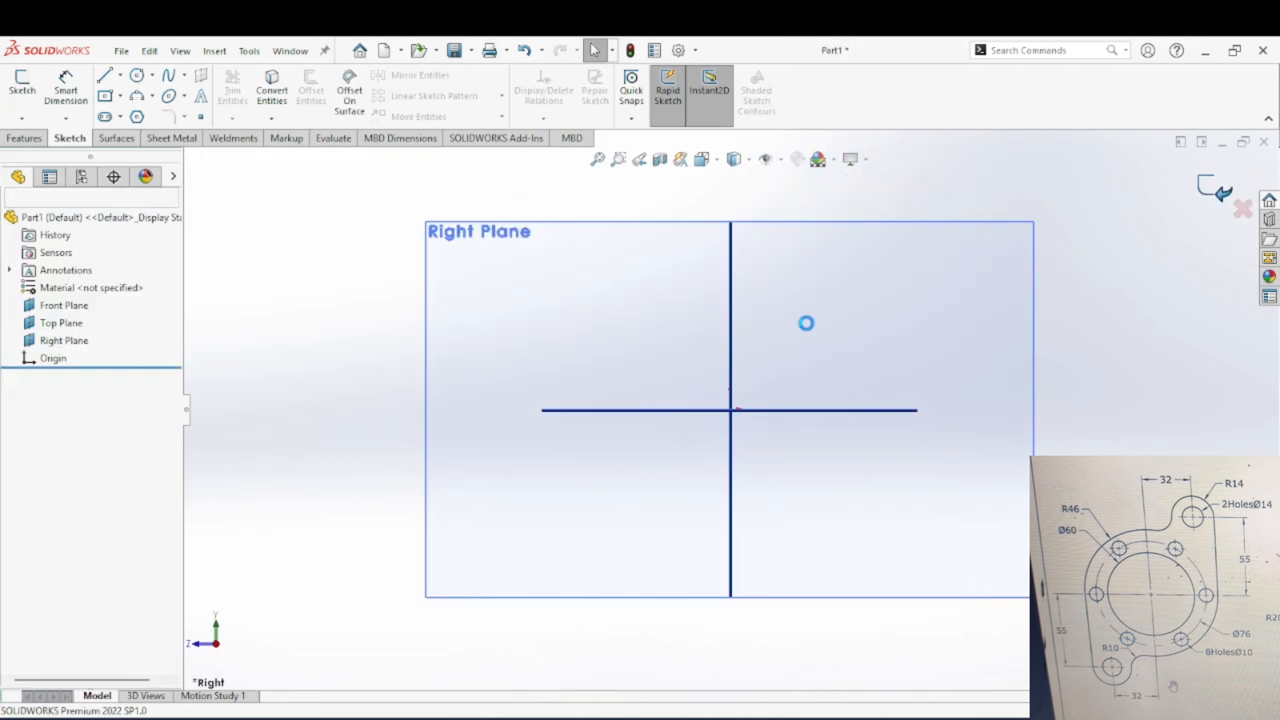
Step: Start a sketch on the Top Plane and draw a circle of about 50.6 mm radius centred on the origin
click(599, 333)
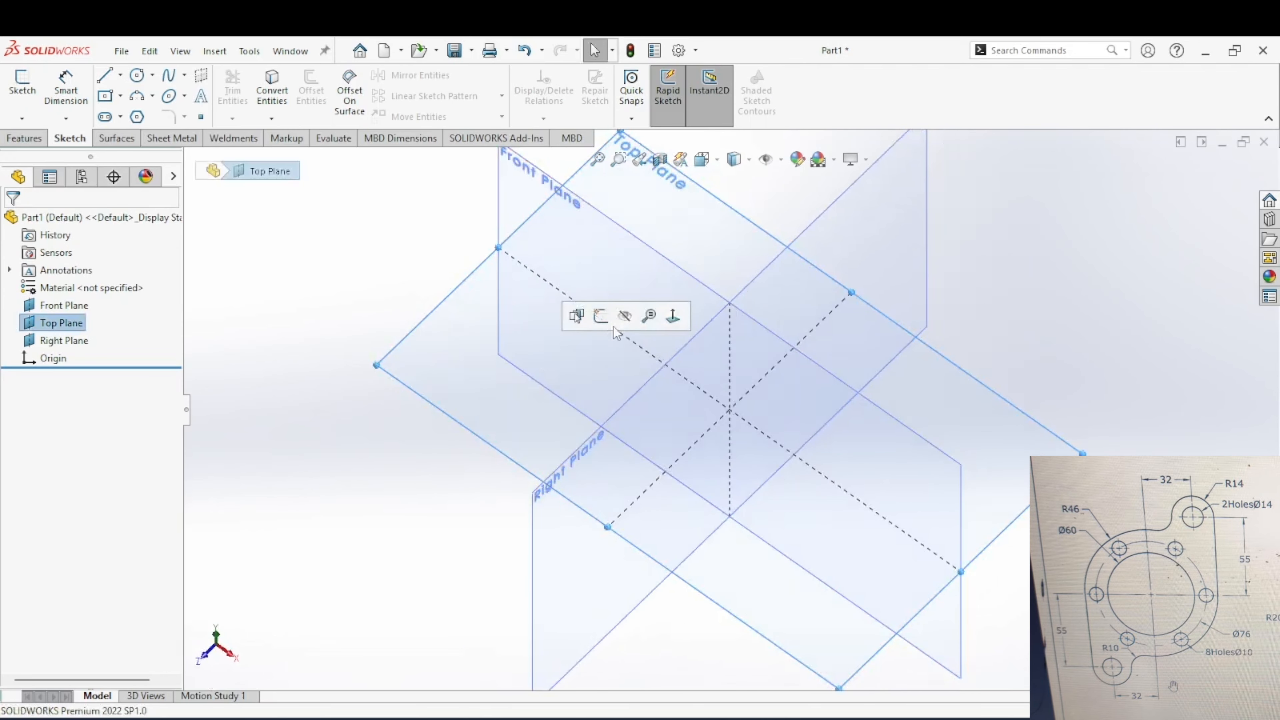
click(602, 319)
click(136, 76)
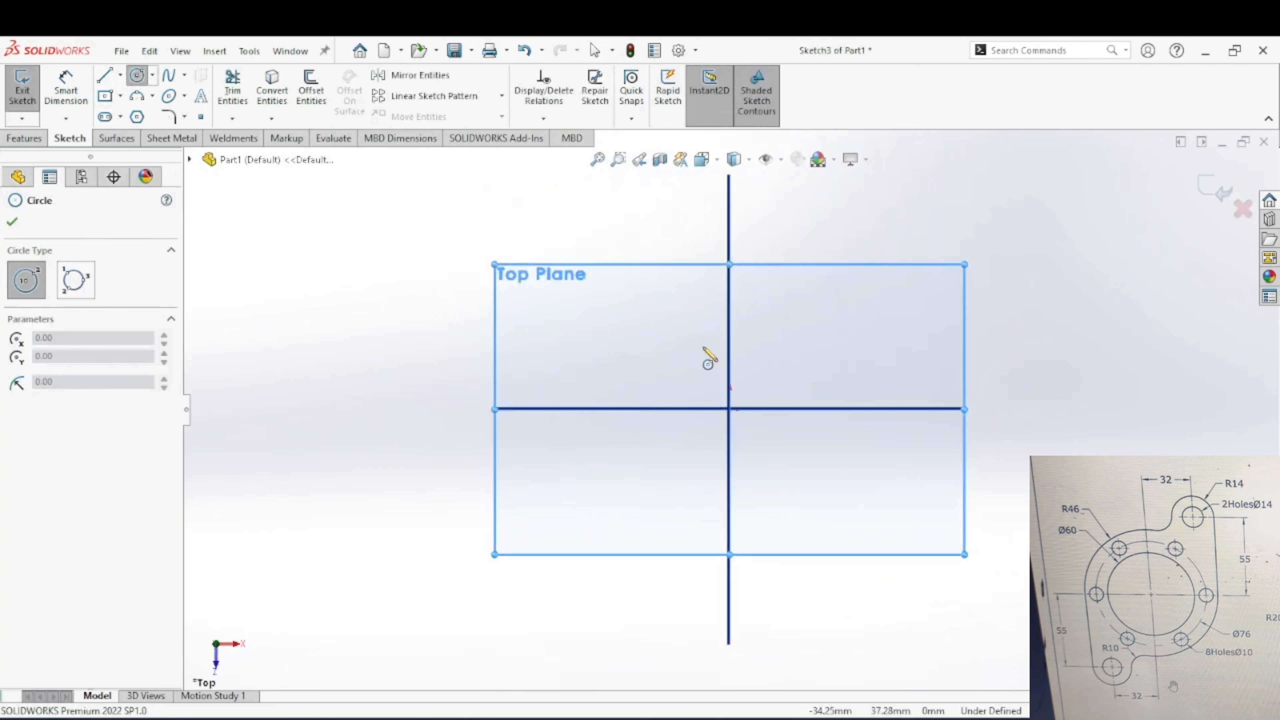
click(731, 409)
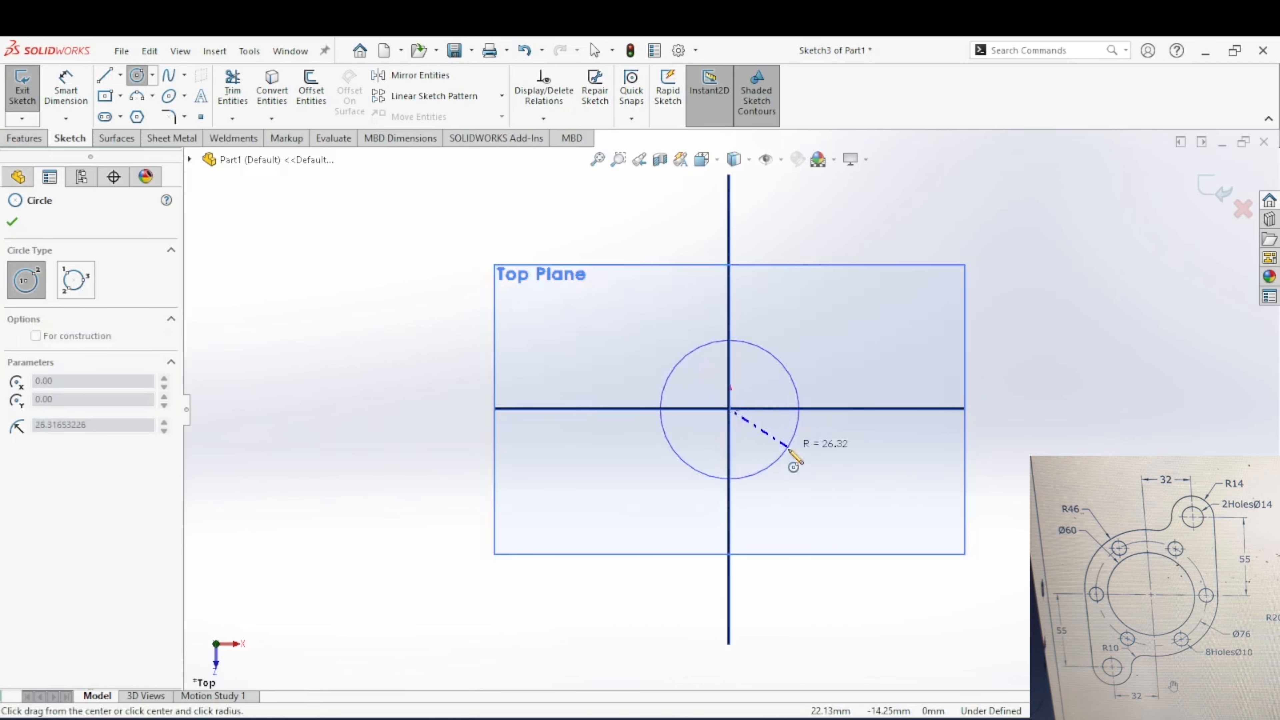
click(824, 507)
key(Escape)
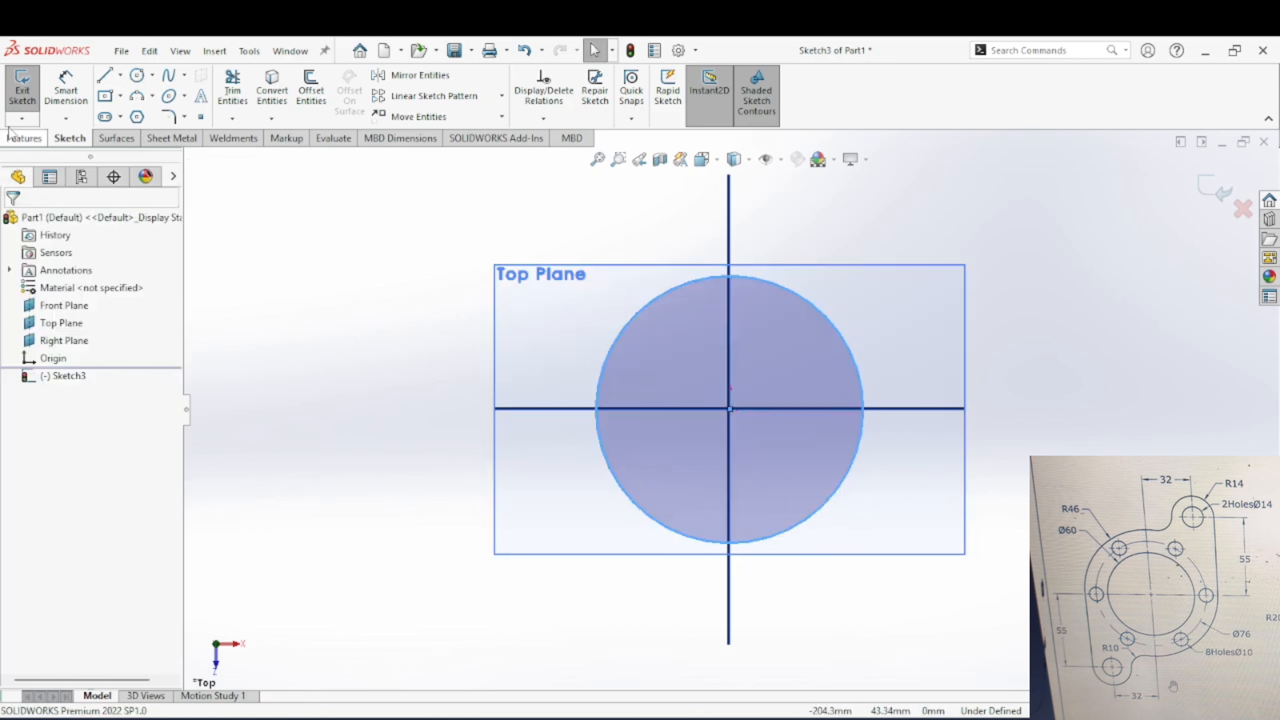
Step: Draw two larger concentric circles centred on the origin, the middle one with a radius of about 80 mm
click(141, 78)
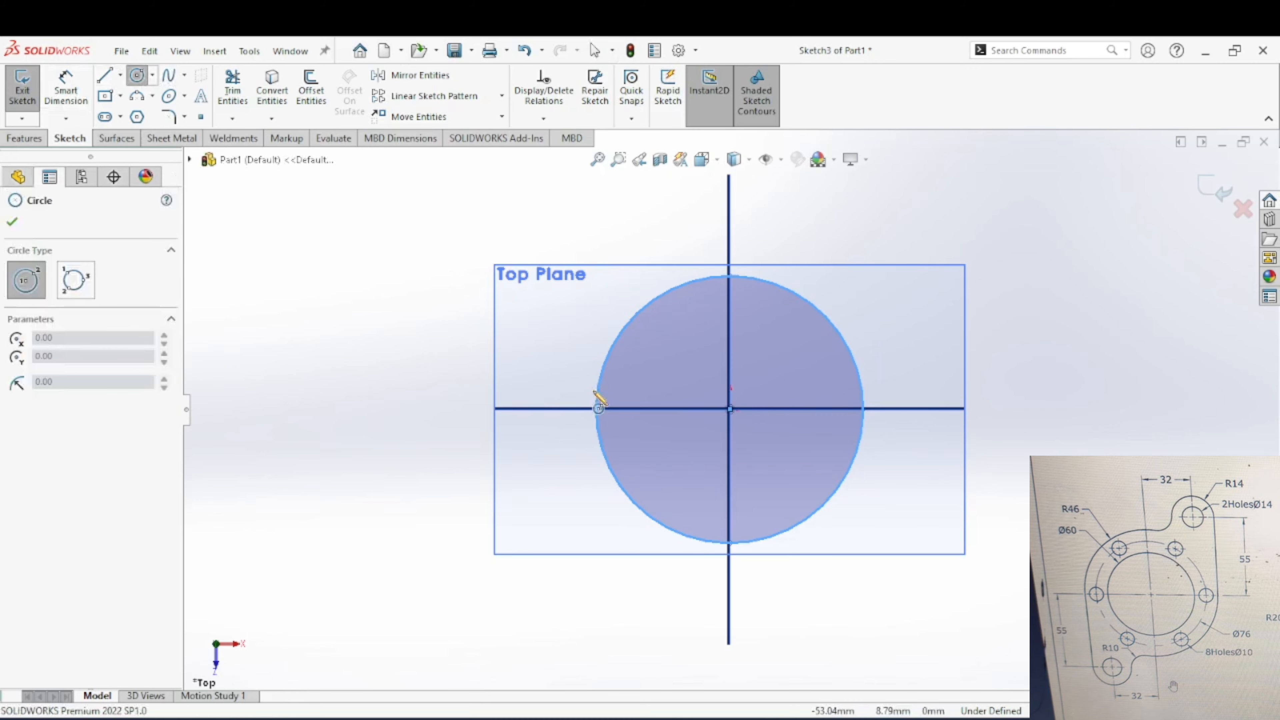
click(731, 408)
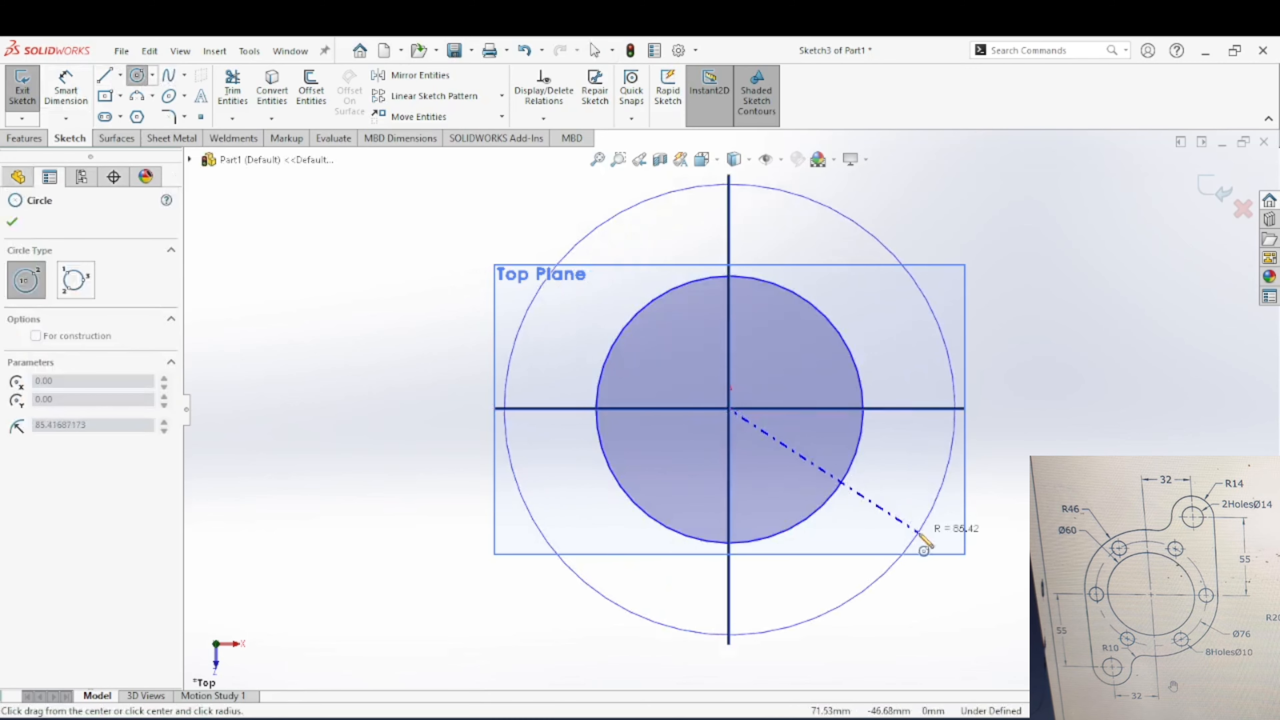
click(903, 530)
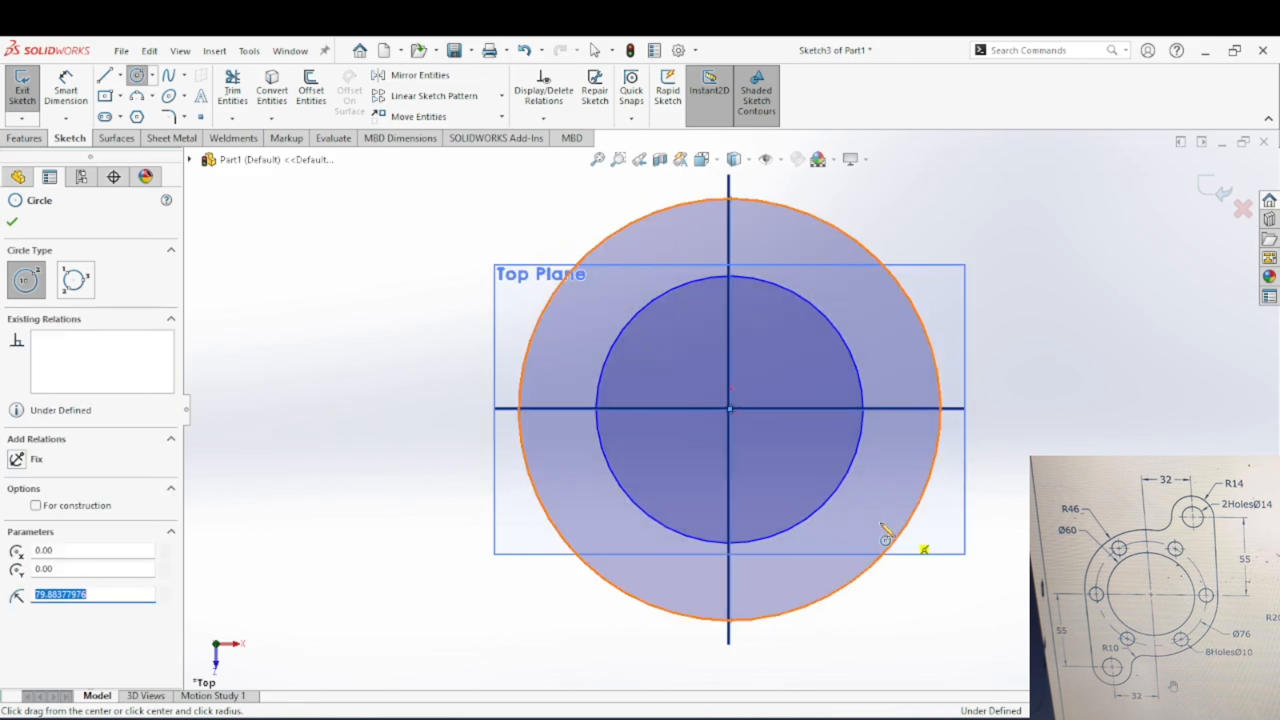
click(730, 409)
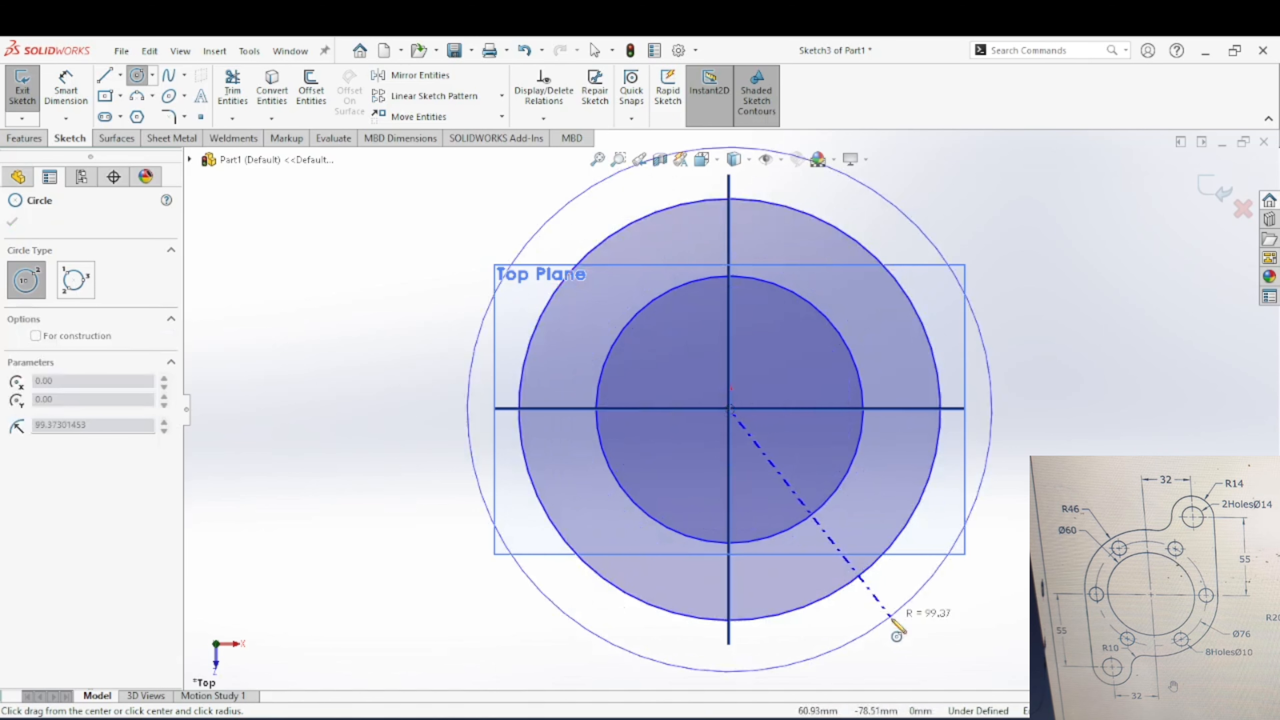
click(900, 629)
key(Escape)
Step: Dimension the innermost circle with a diameter of 60 mm
click(66, 88)
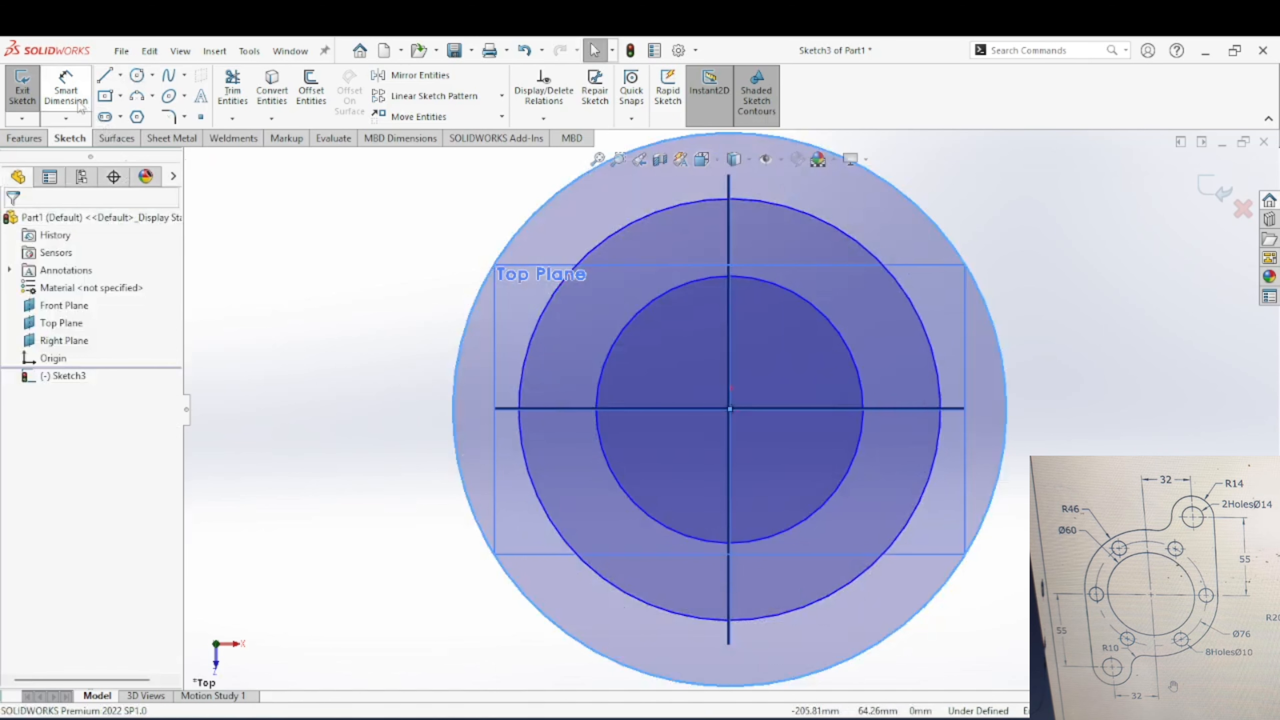
click(626, 496)
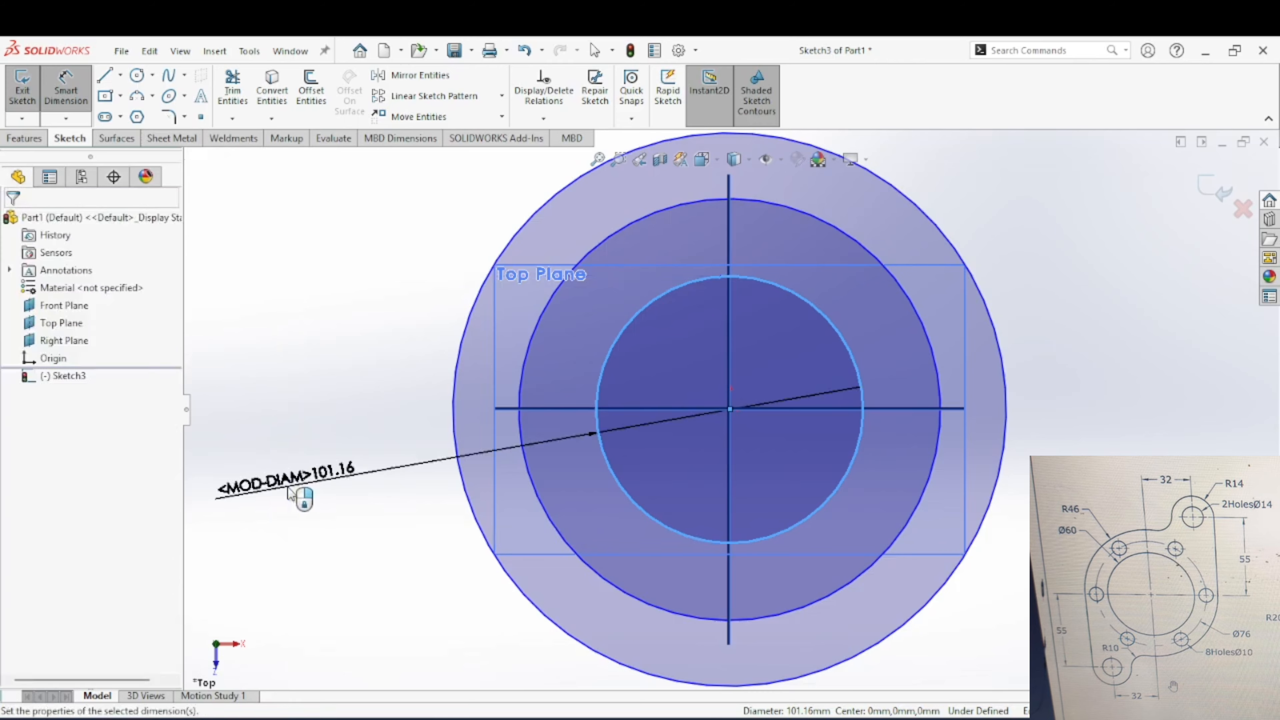
click(292, 494)
text(66)
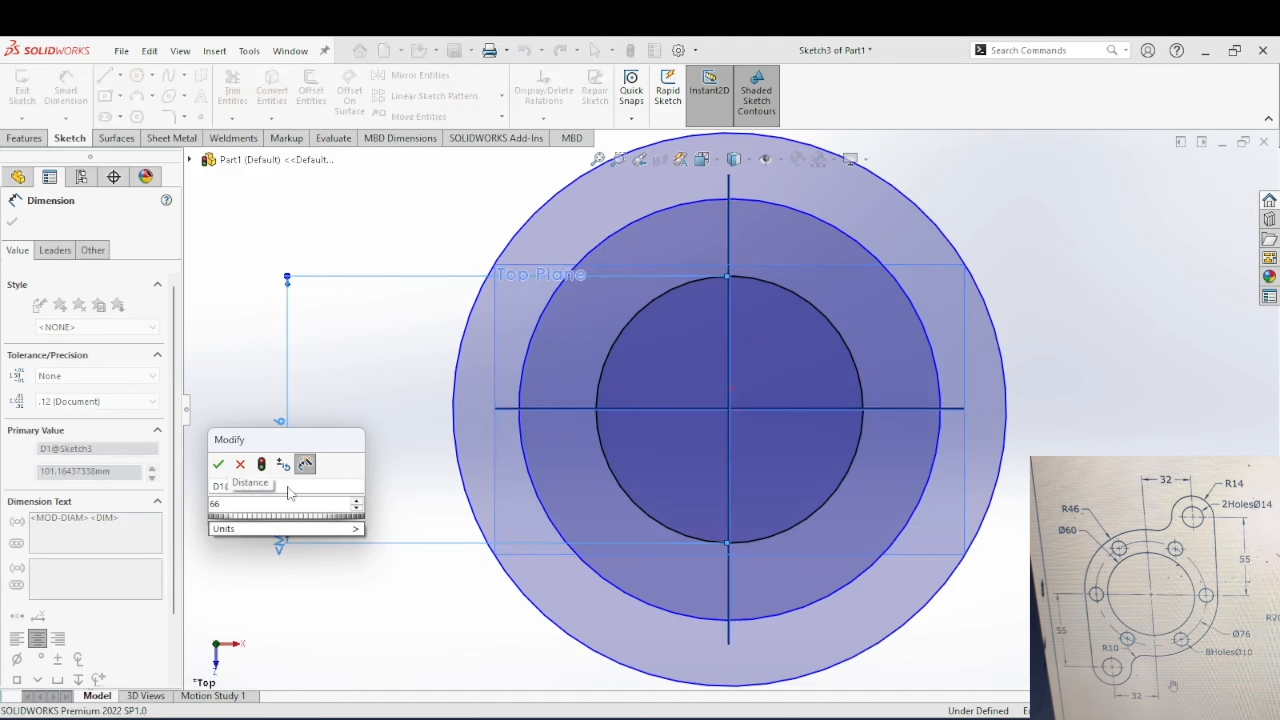
key(Return)
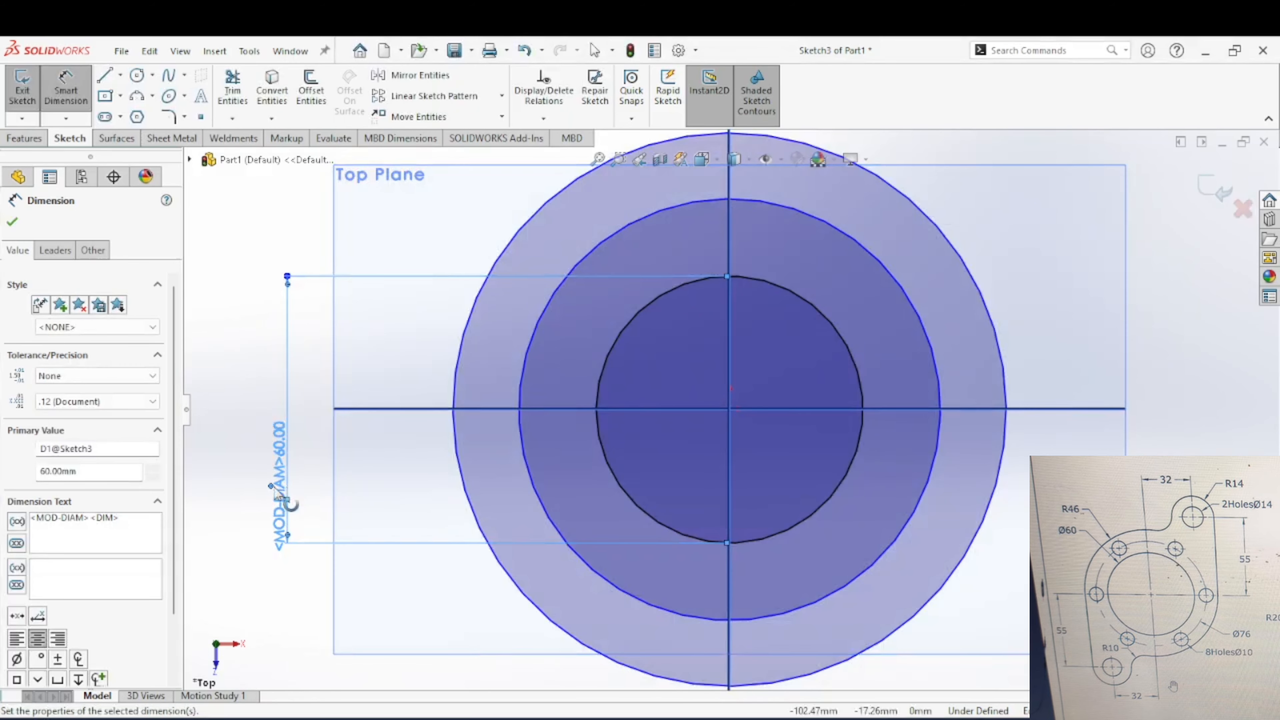
Step: Dimension the middle circle with a diameter of 76 mm
click(527, 461)
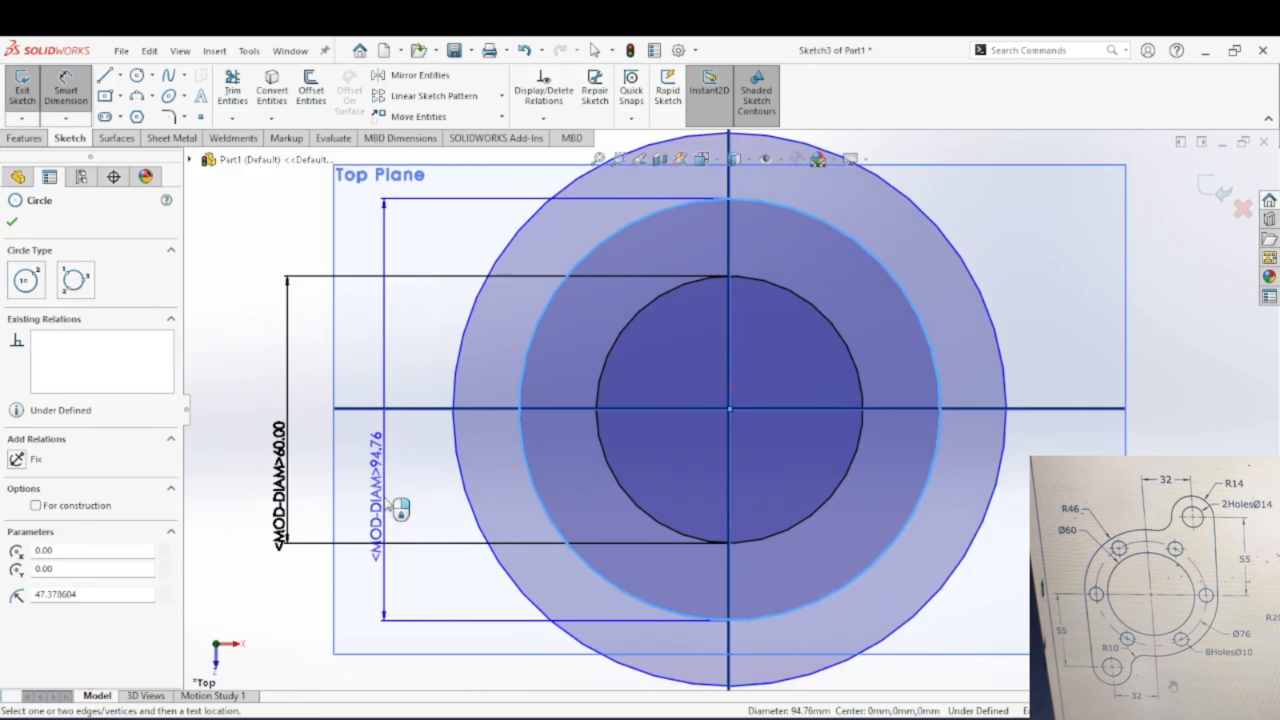
click(386, 501)
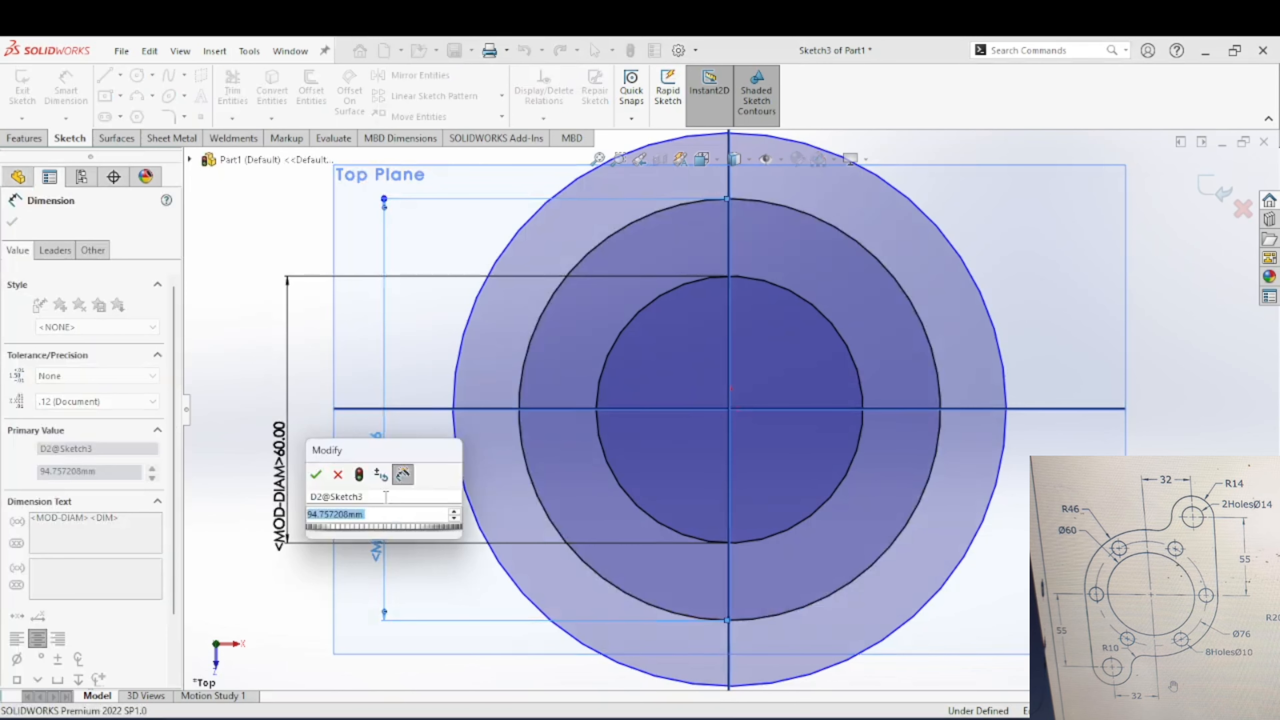
text(76)
key(Return)
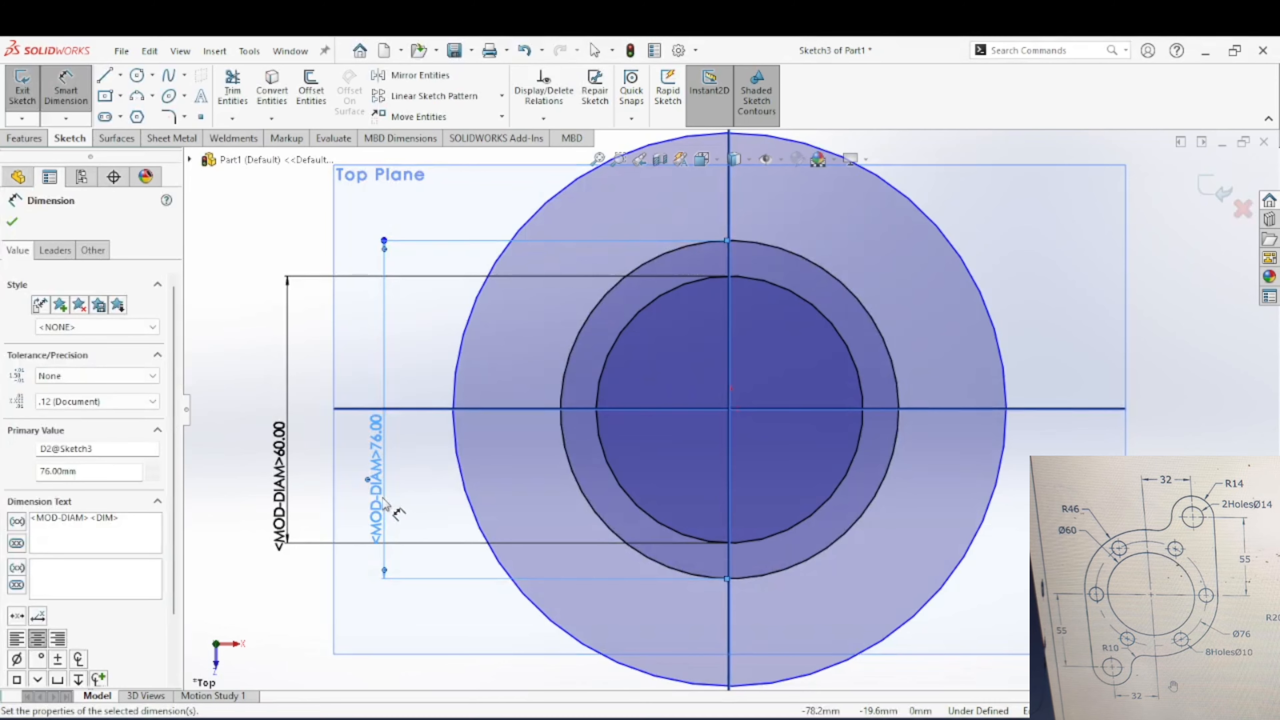
Step: Dimension the outermost circle, display the dimension as a radius, and set it to 46 mm
click(456, 454)
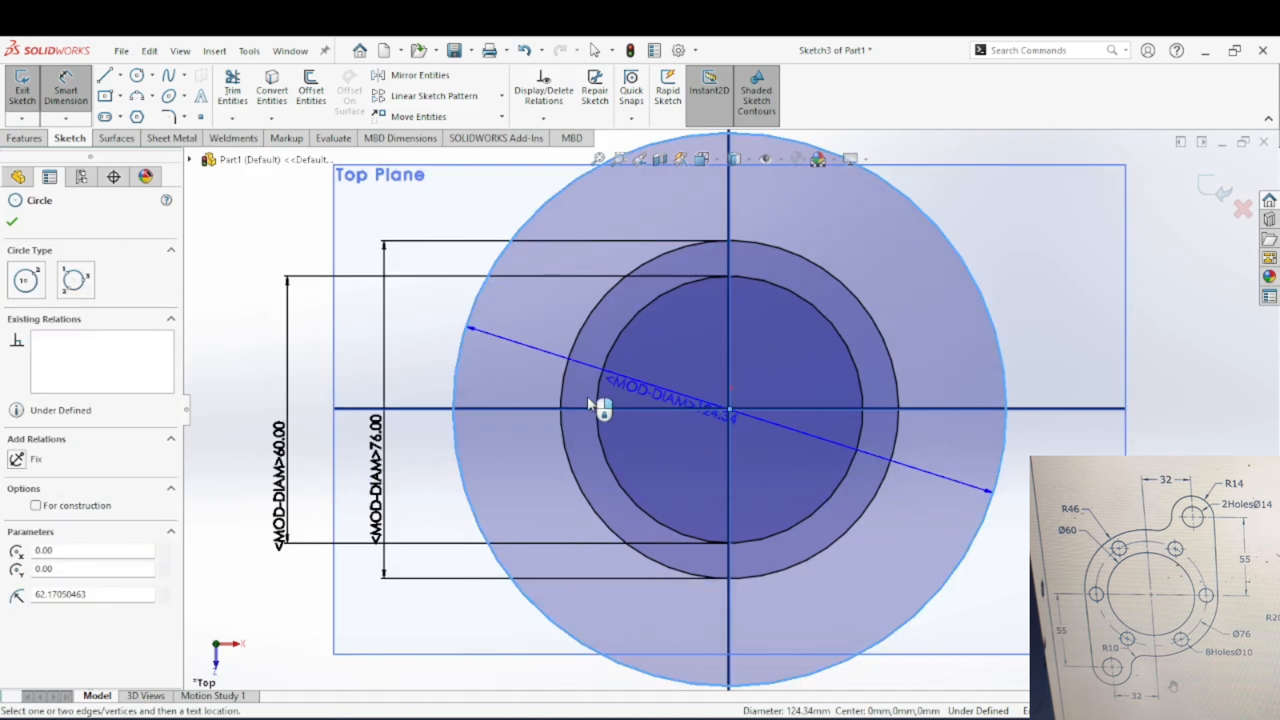
scroll(280, 449, up, 4)
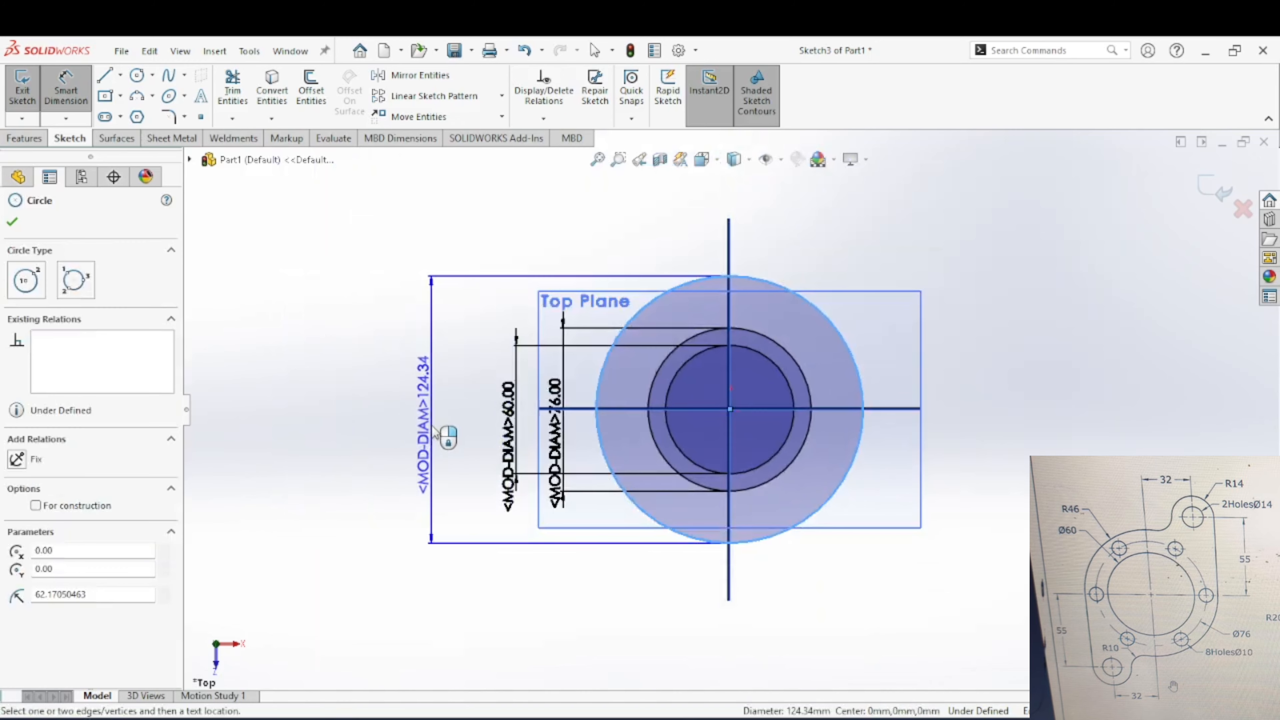
click(432, 431)
key(Return)
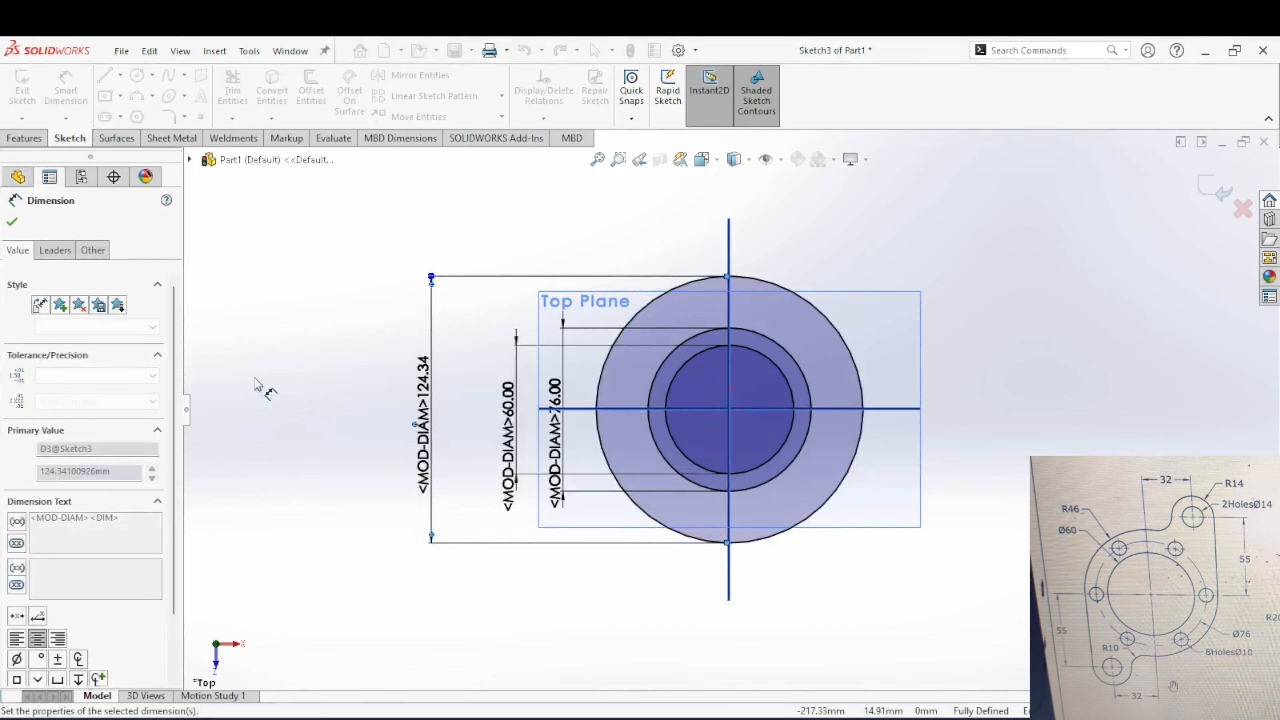
click(55, 251)
click(44, 355)
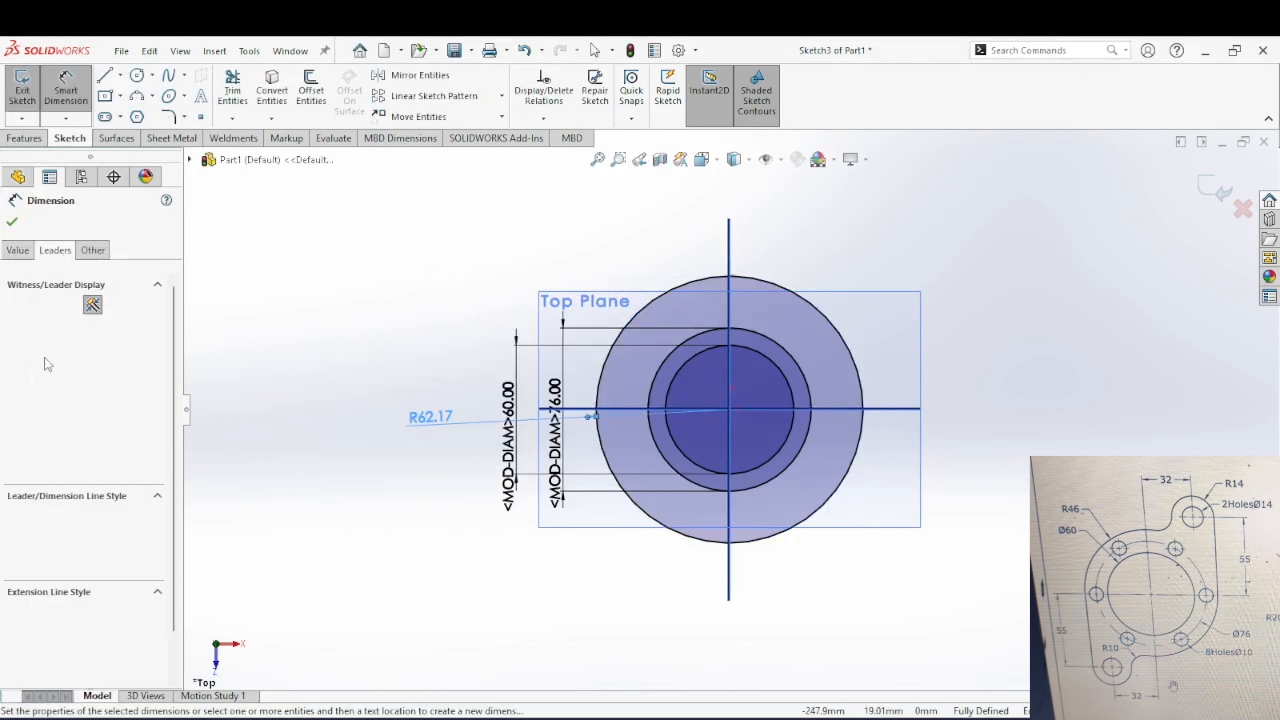
double_click(430, 419)
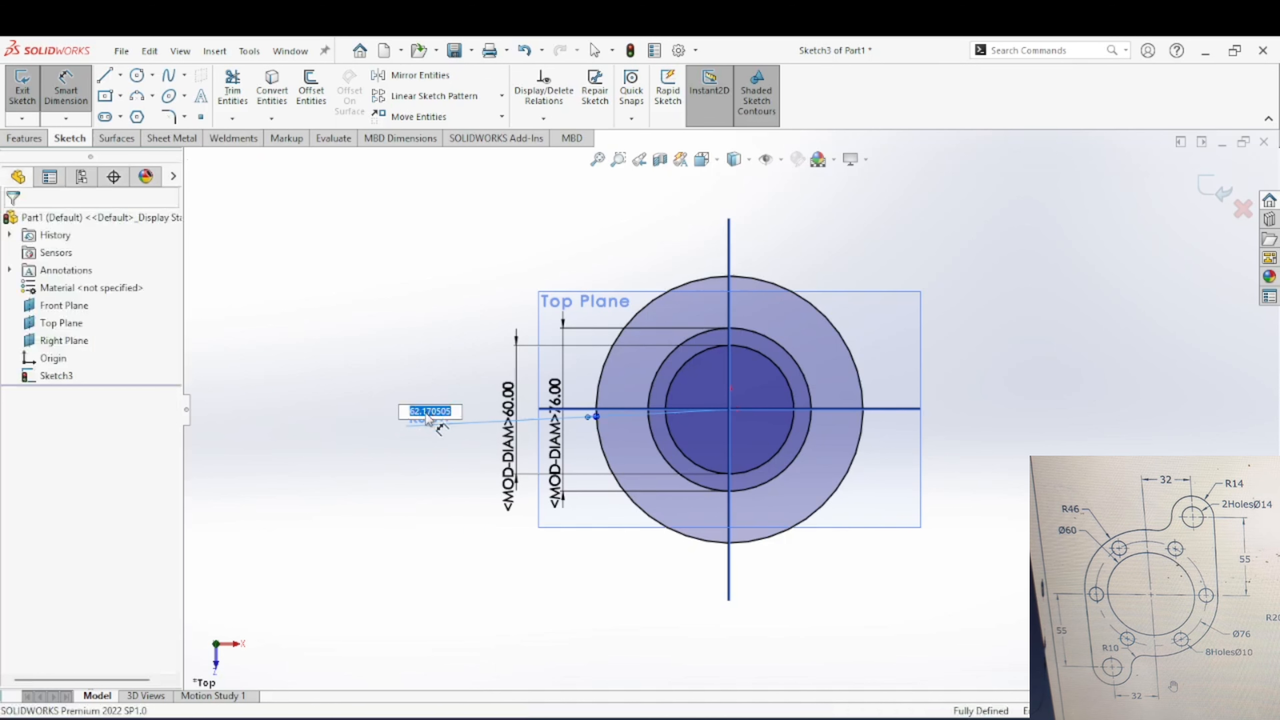
key(Return)
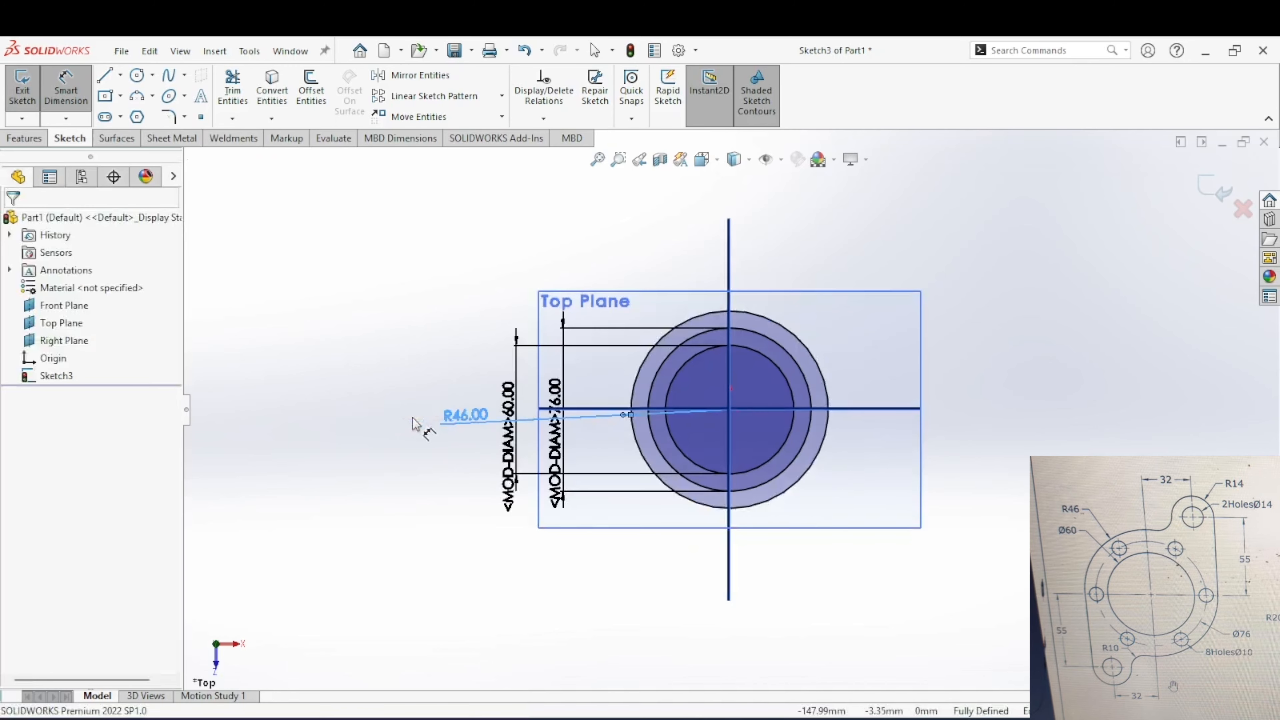
scroll(679, 422, down, 5)
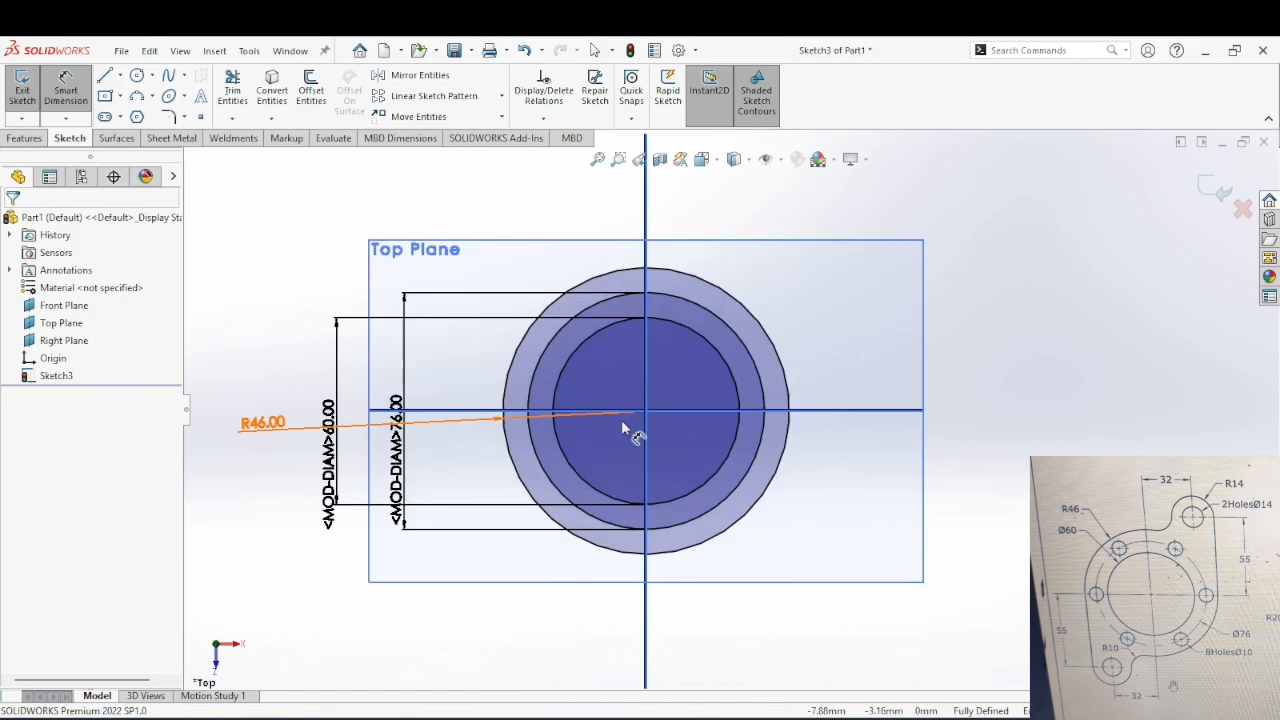
key(Escape)
Step: Convert the 76 mm diameter circle to construction geometry
click(523, 379)
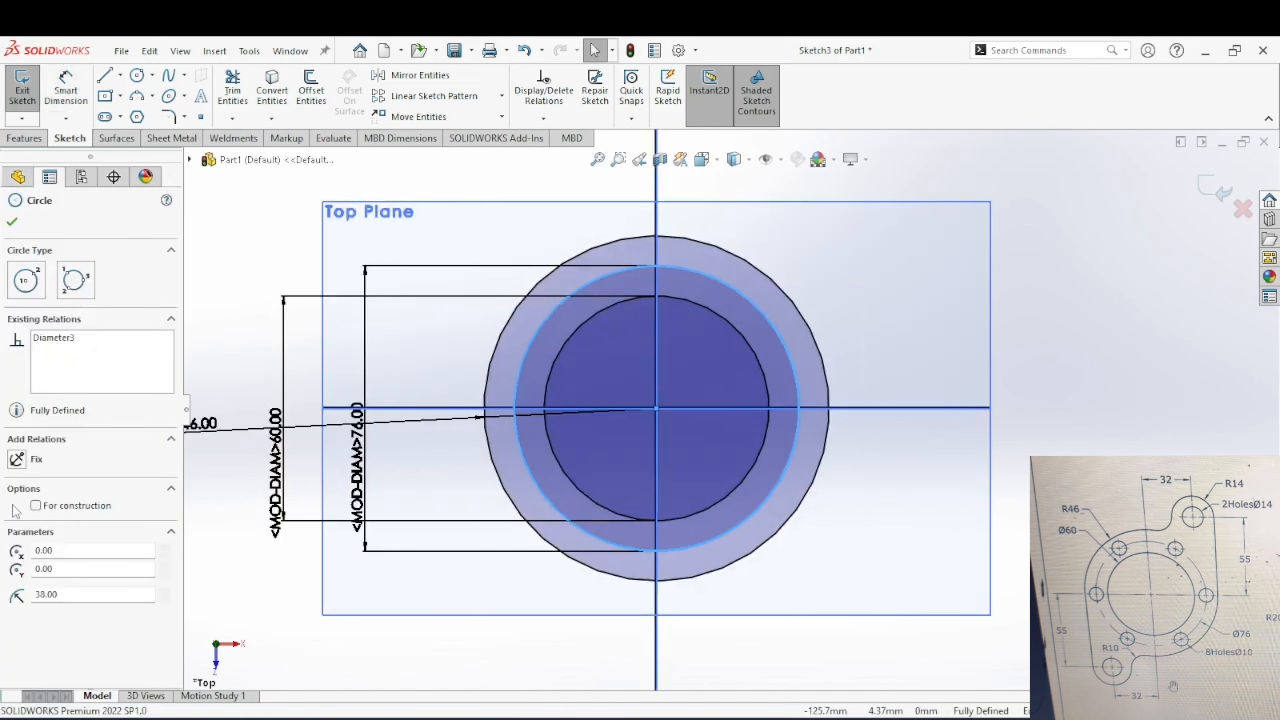
click(35, 506)
key(Escape)
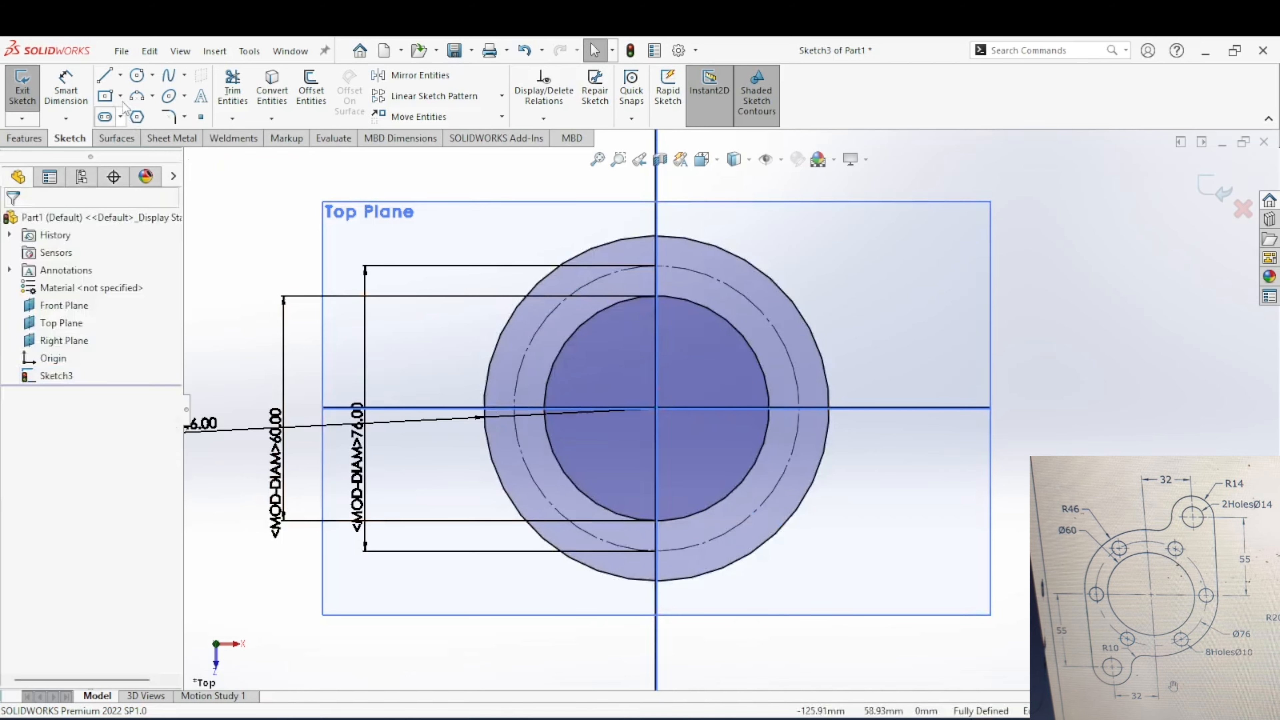
Step: Reposition the outermost circle's radius dimension above and to the left of the circles
click(136, 77)
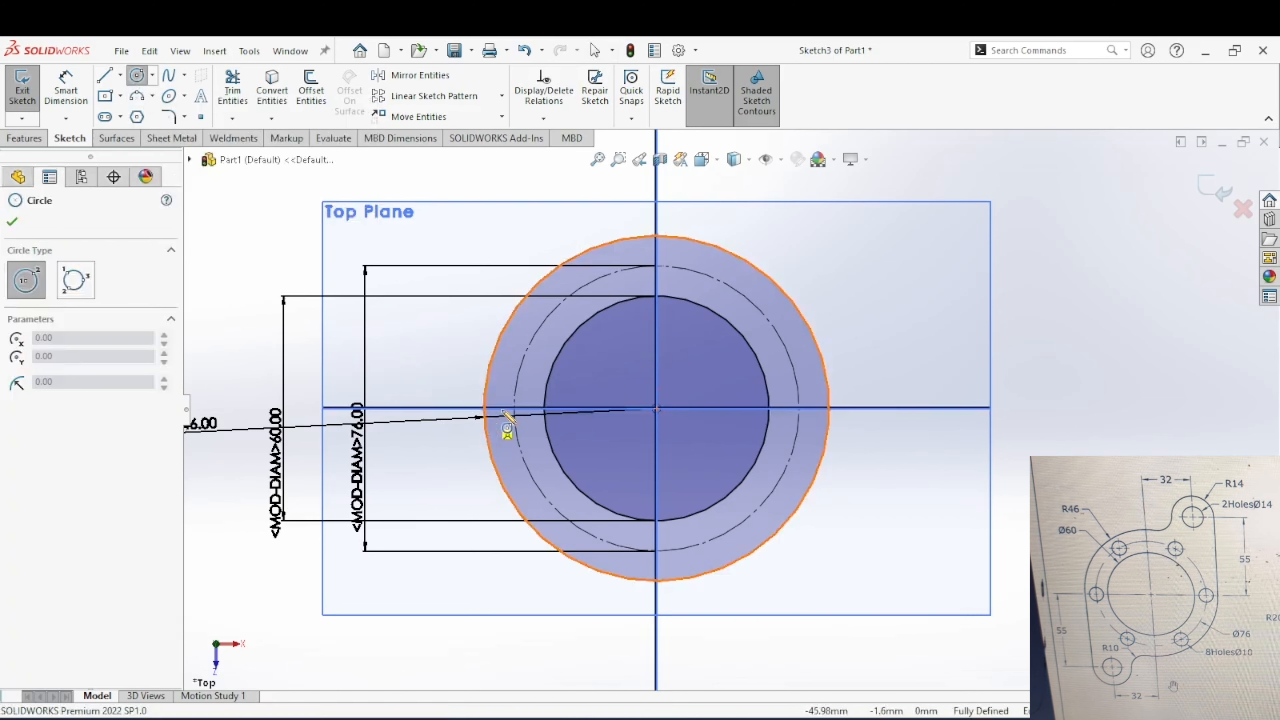
key(Escape)
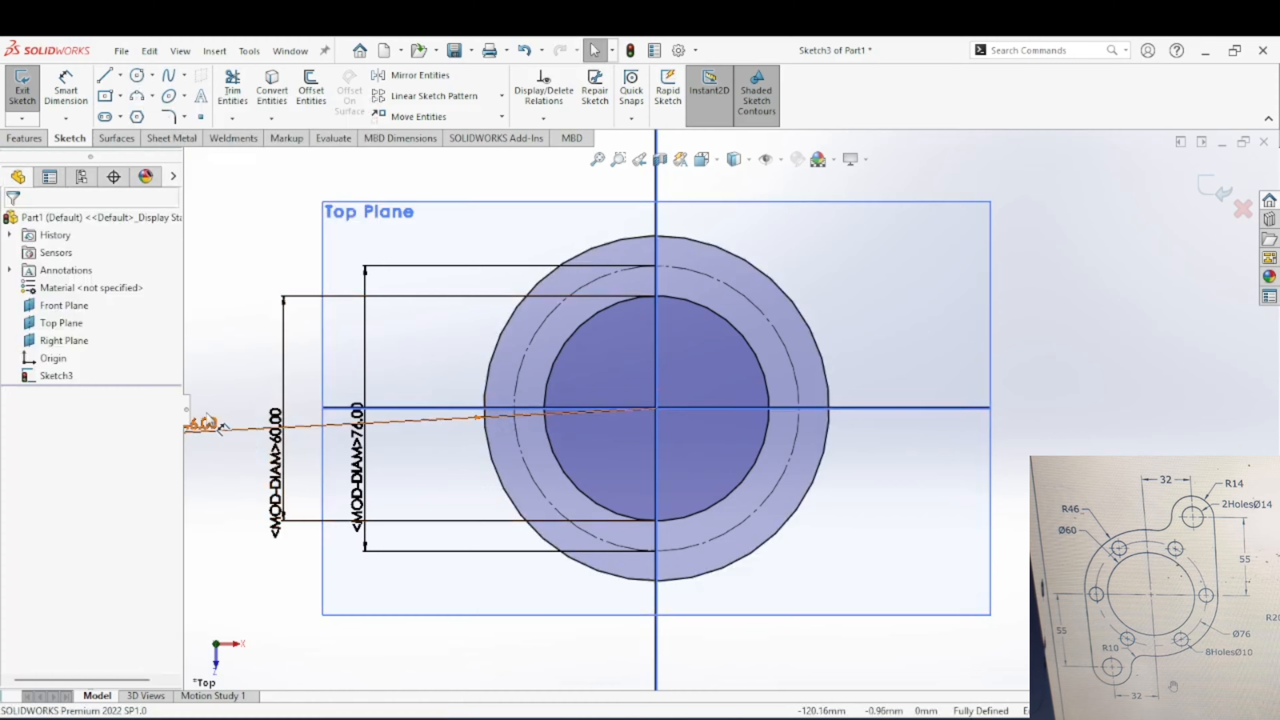
drag(208, 423, 327, 161)
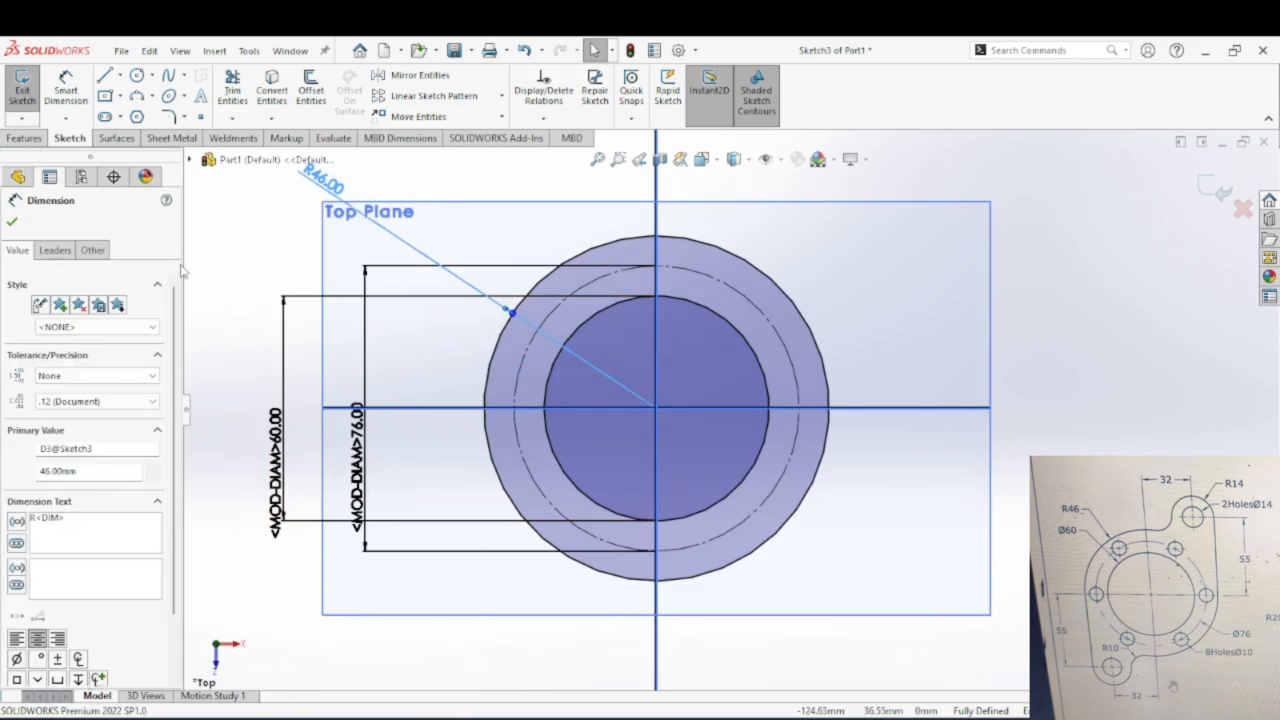
Step: Draw a horizontal midpoint line about 122 mm long centred on the origin and make it construction geometry
click(122, 76)
click(139, 134)
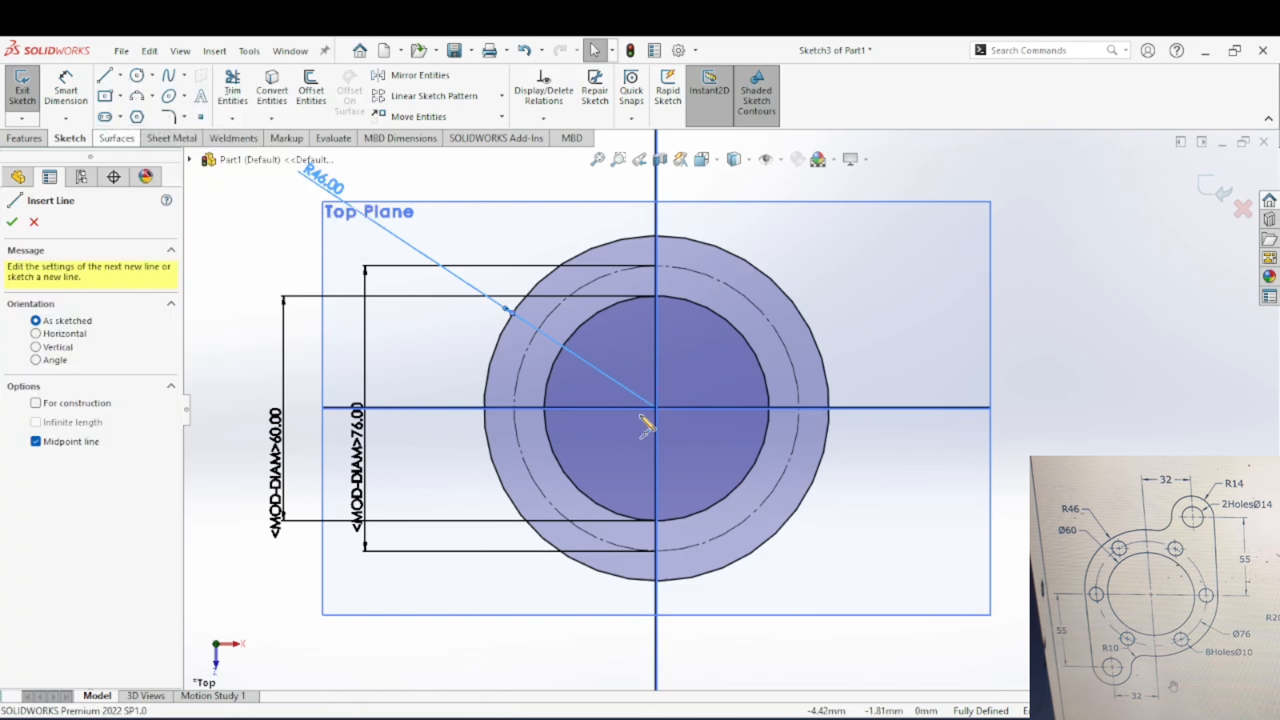
click(657, 408)
click(887, 409)
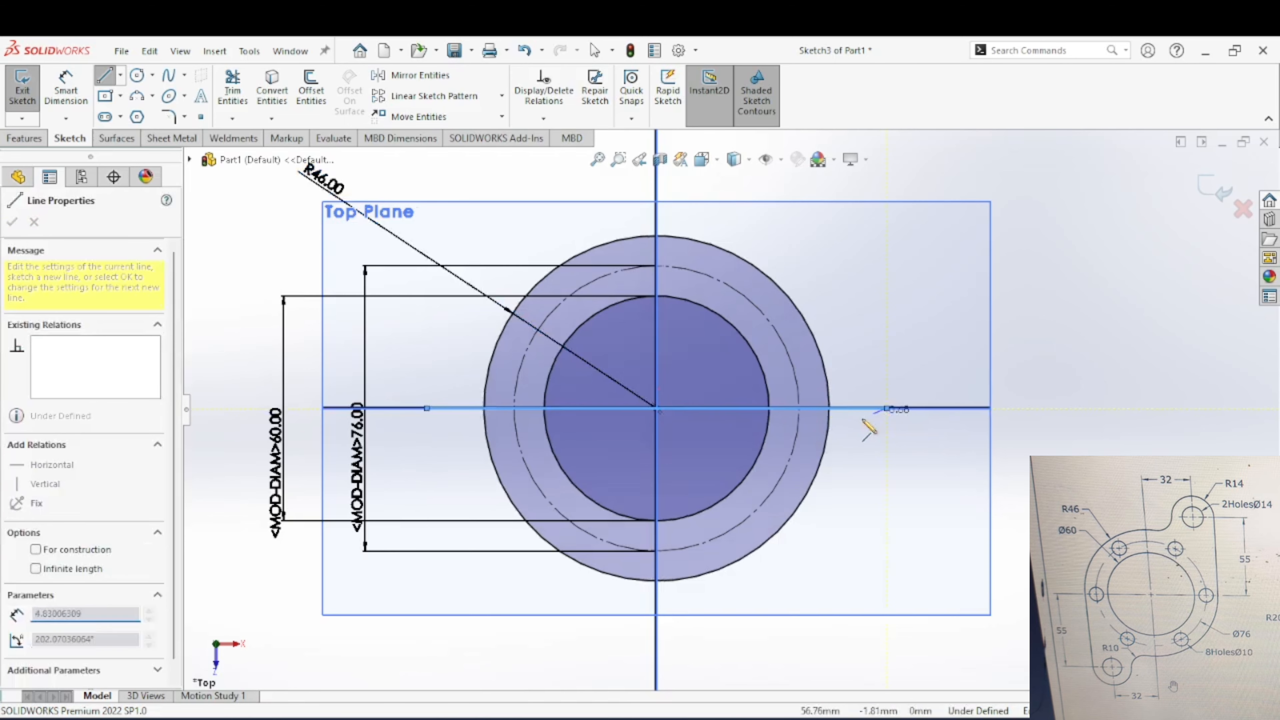
key(Escape)
click(867, 408)
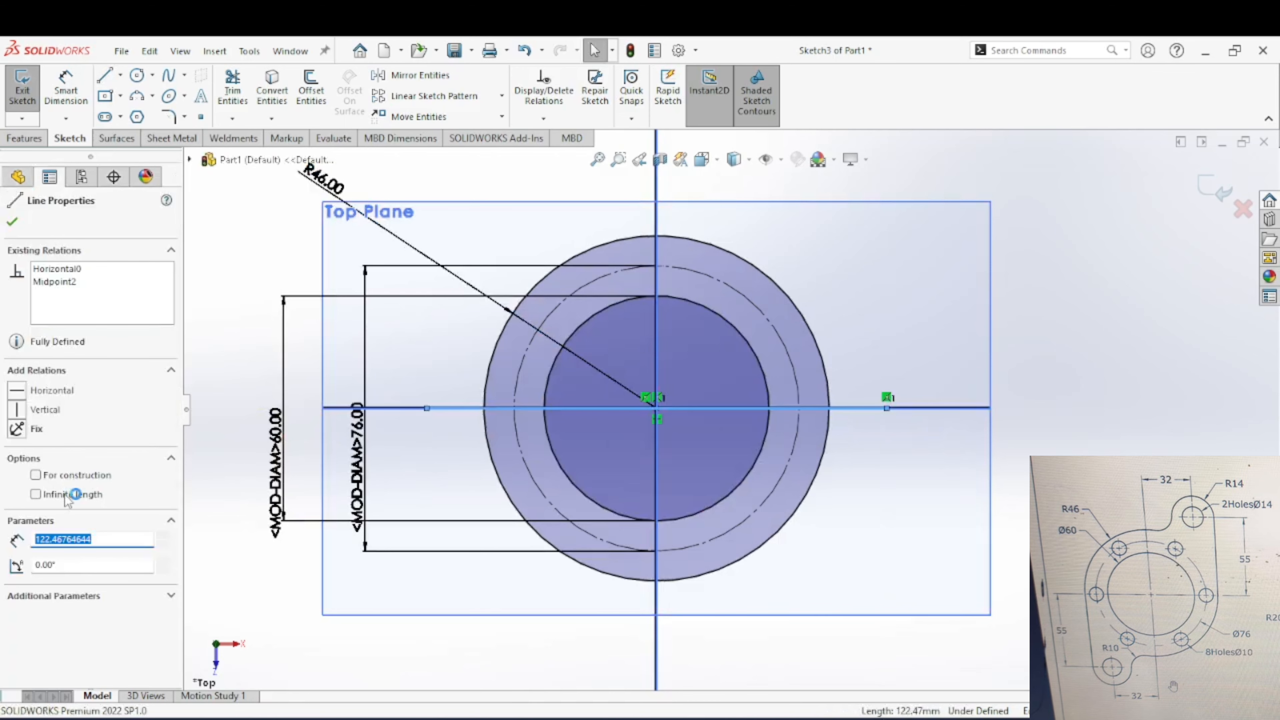
click(35, 475)
click(501, 399)
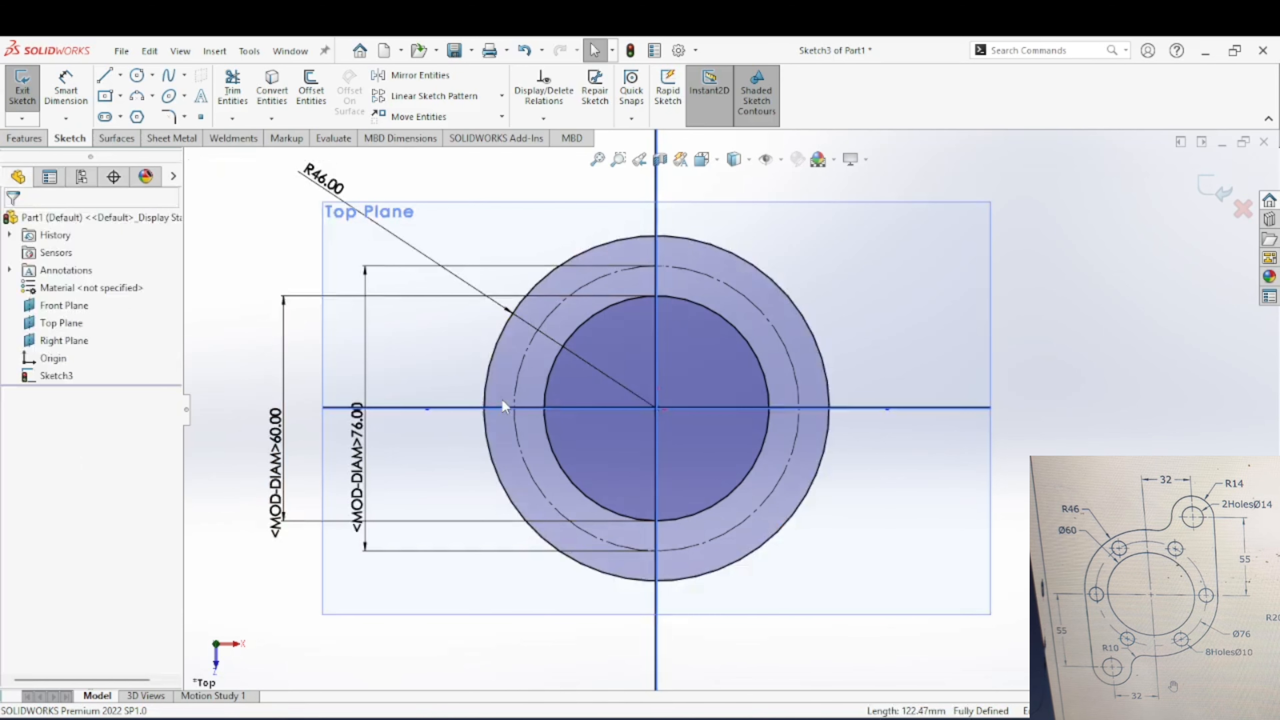
Step: Draw a circle about 7.9 mm in diameter centred where the horizontal centreline meets the left side of the 76 mm construction circle
click(143, 79)
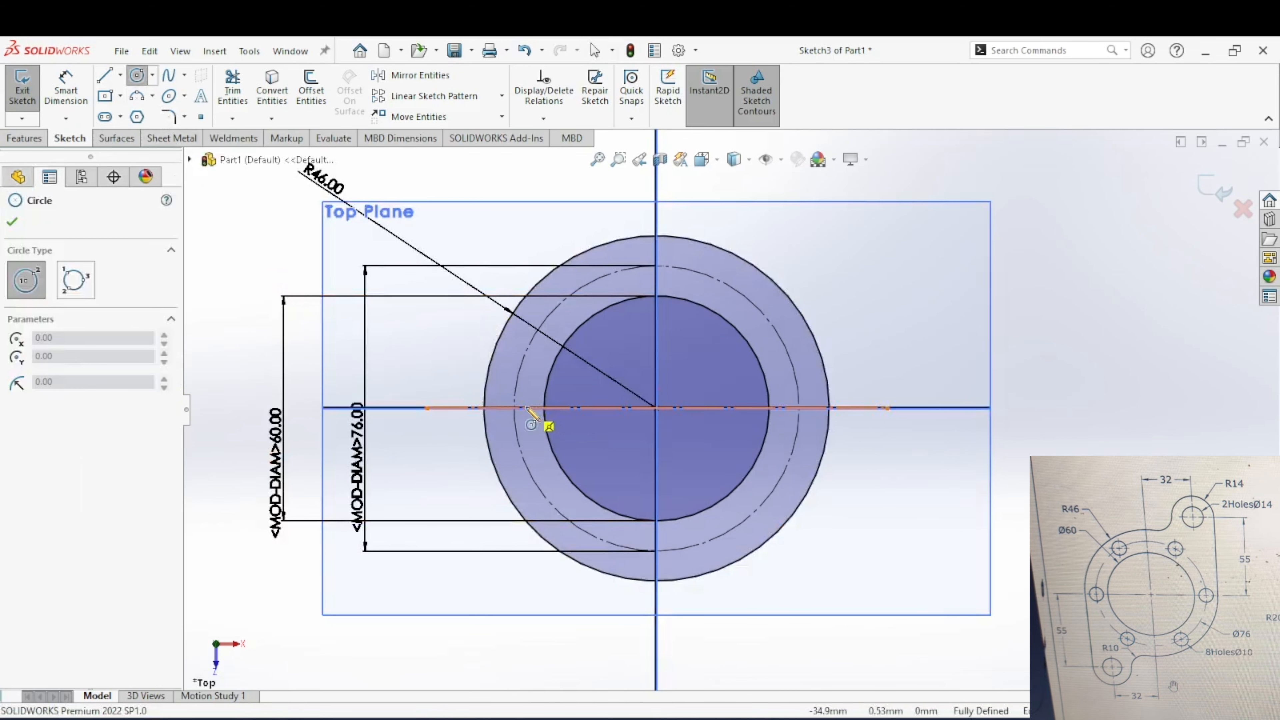
click(514, 408)
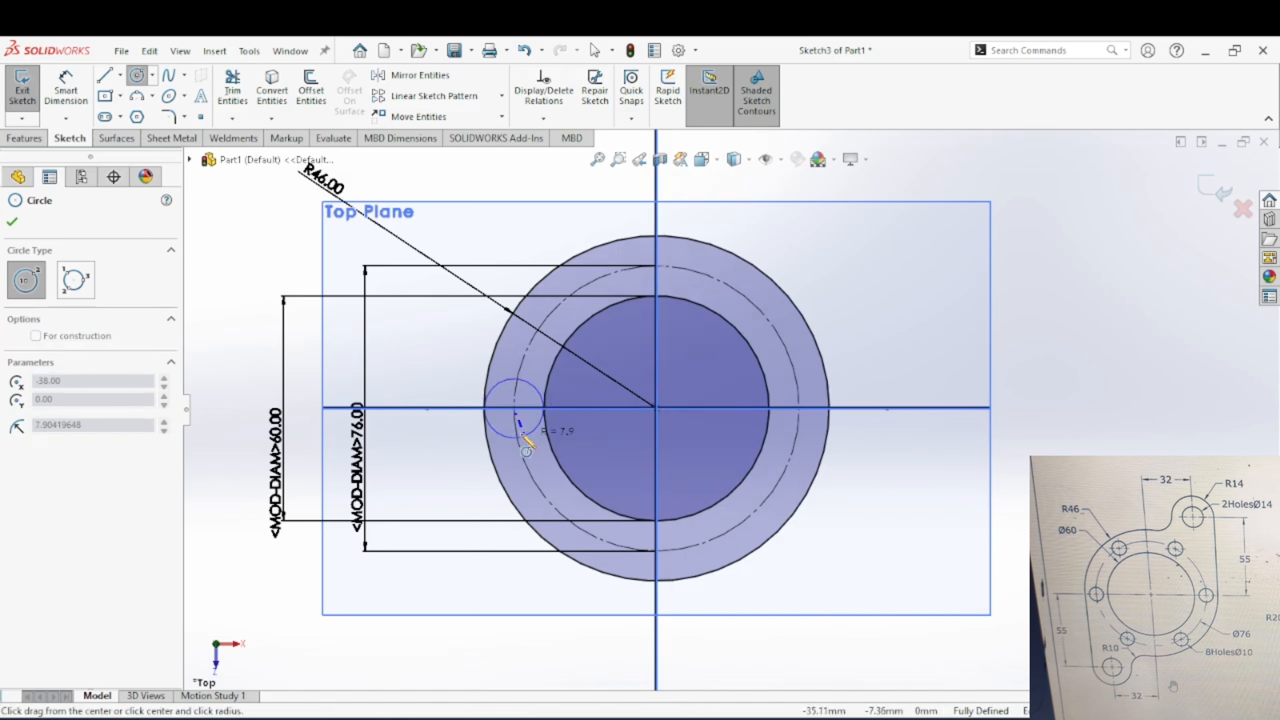
click(521, 423)
key(Escape)
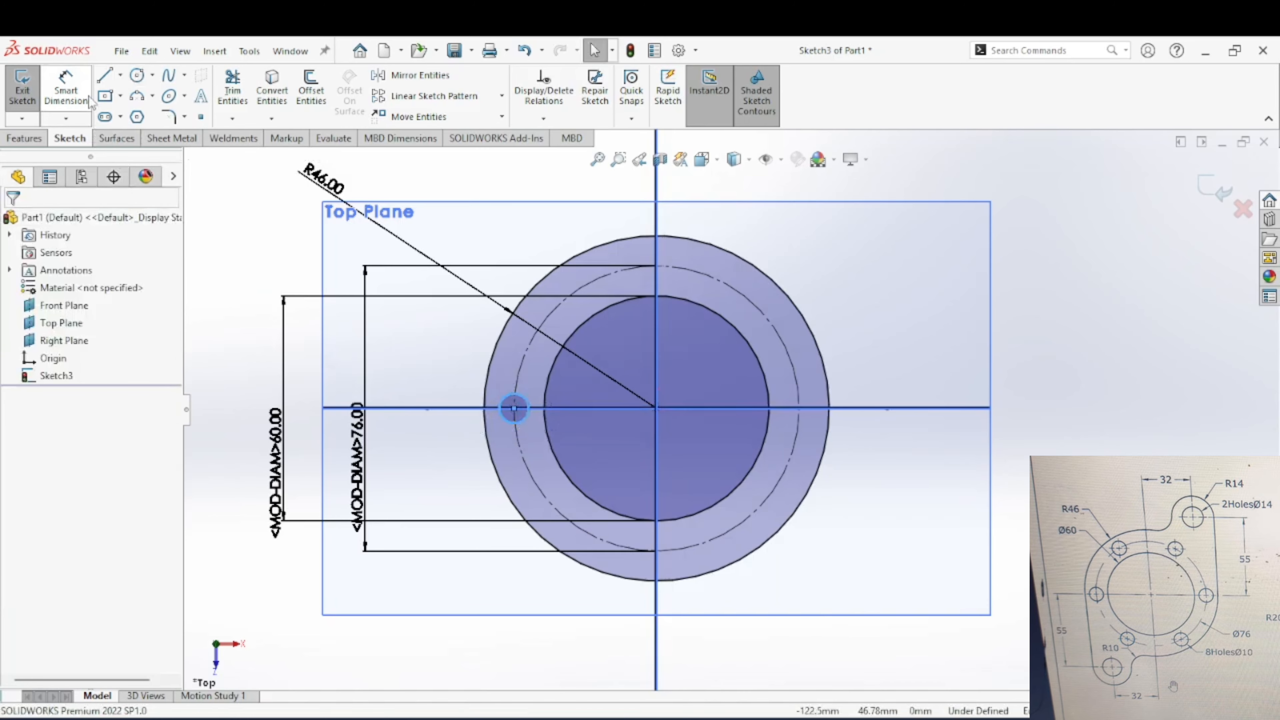
Step: Dimension the small bolt-hole circle's diameter and set it to 10 mm
click(88, 100)
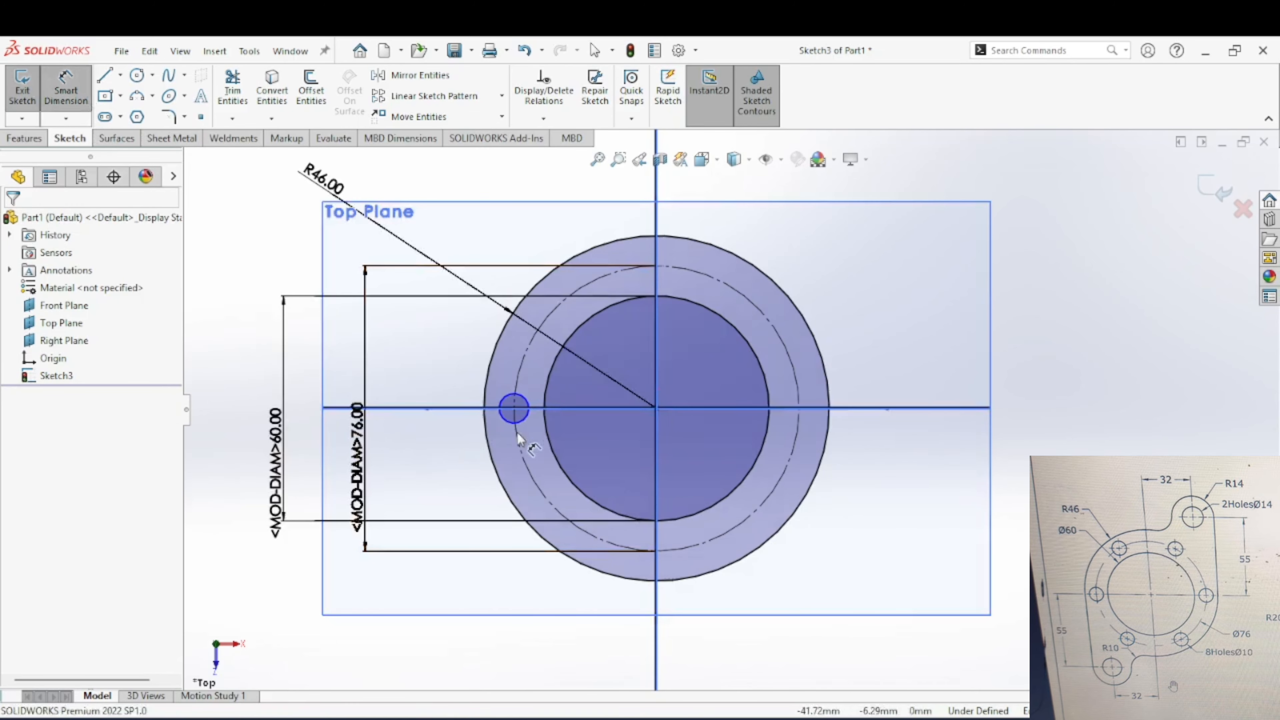
click(504, 418)
click(455, 443)
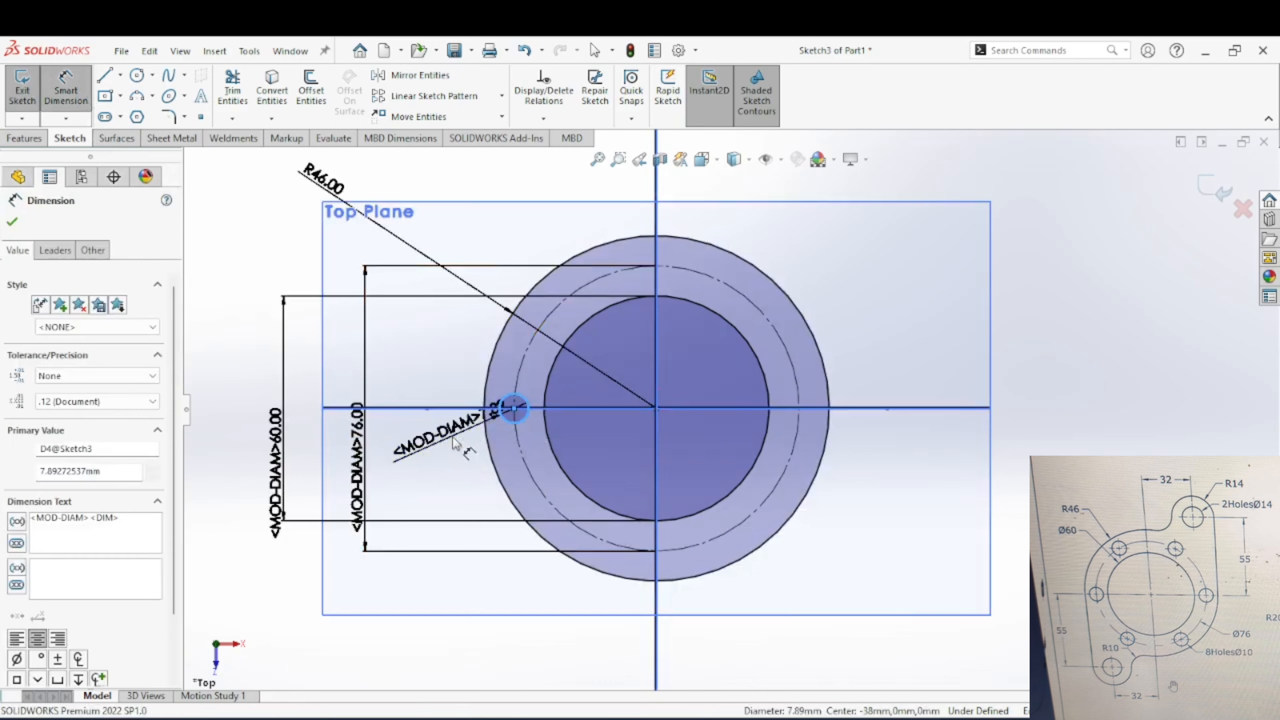
text(10)
key(Return)
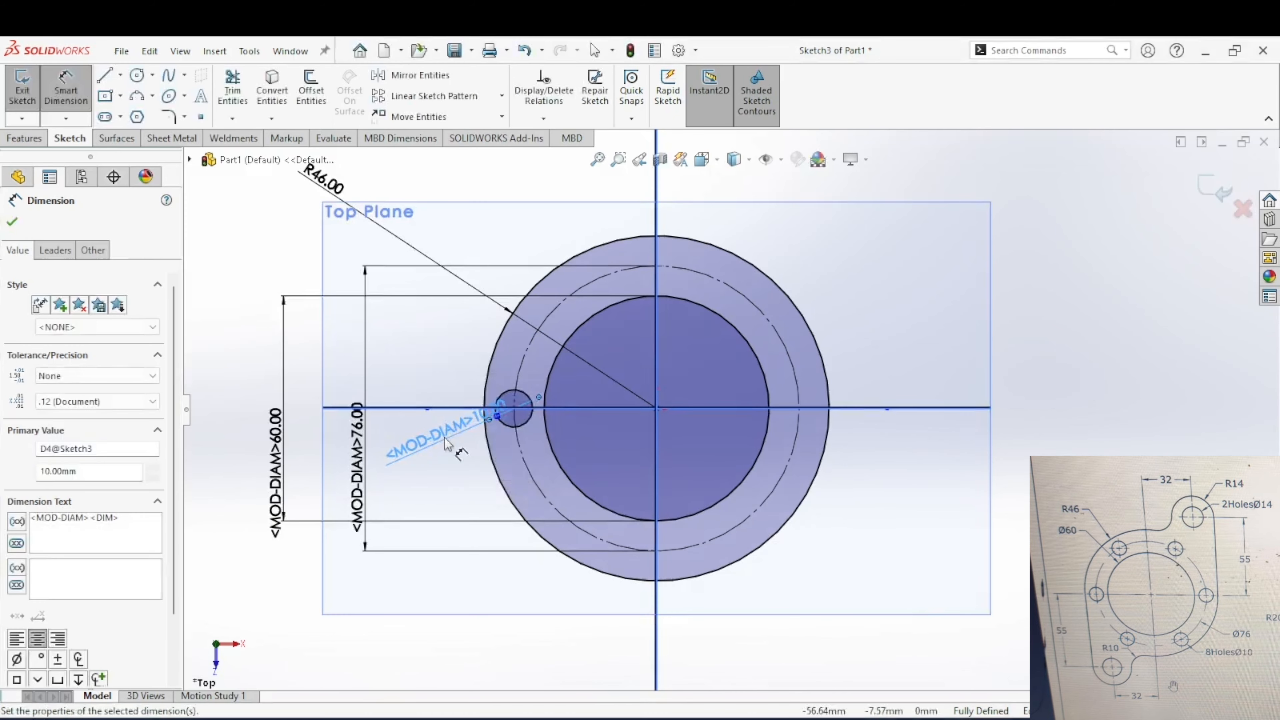
click(502, 95)
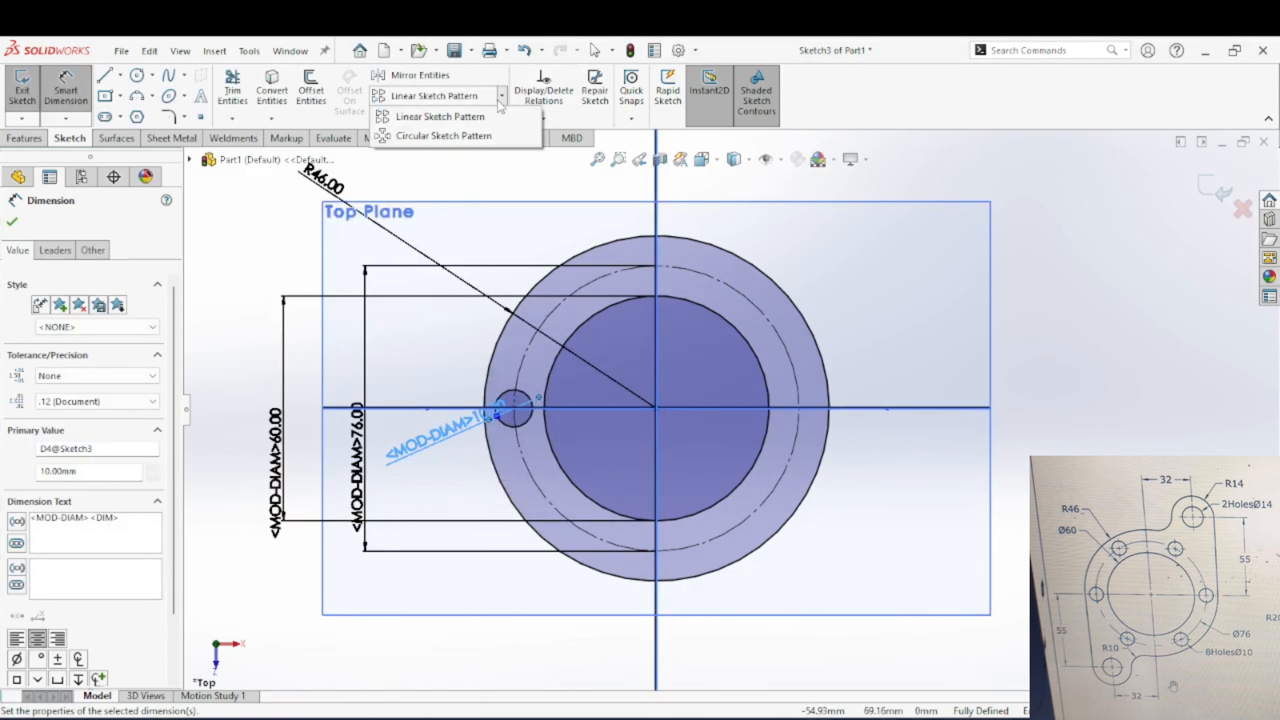
click(444, 136)
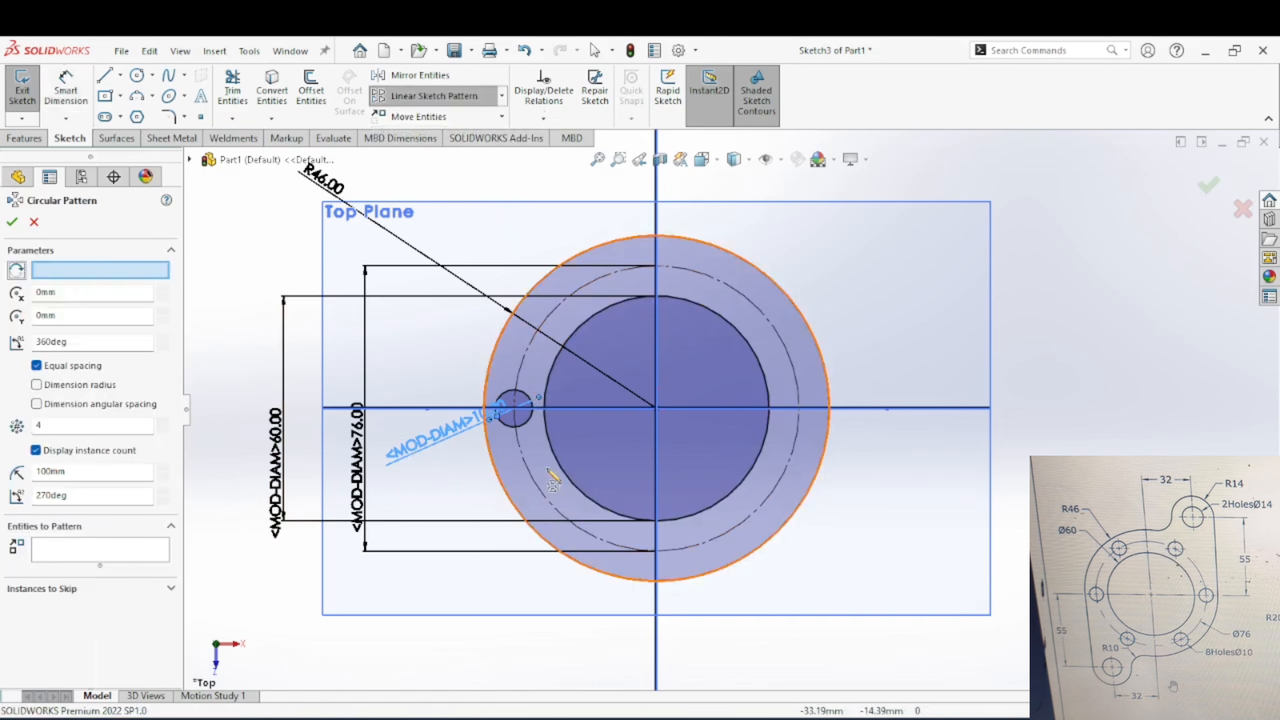
click(536, 487)
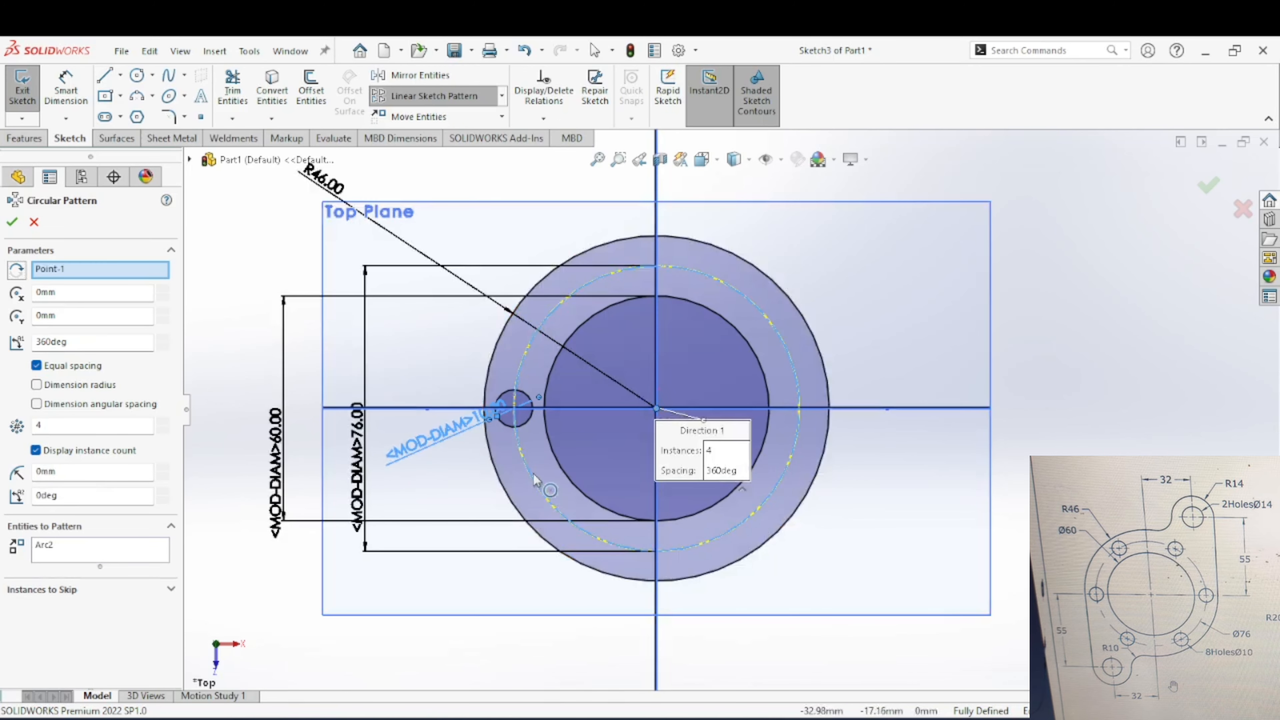
key(Escape)
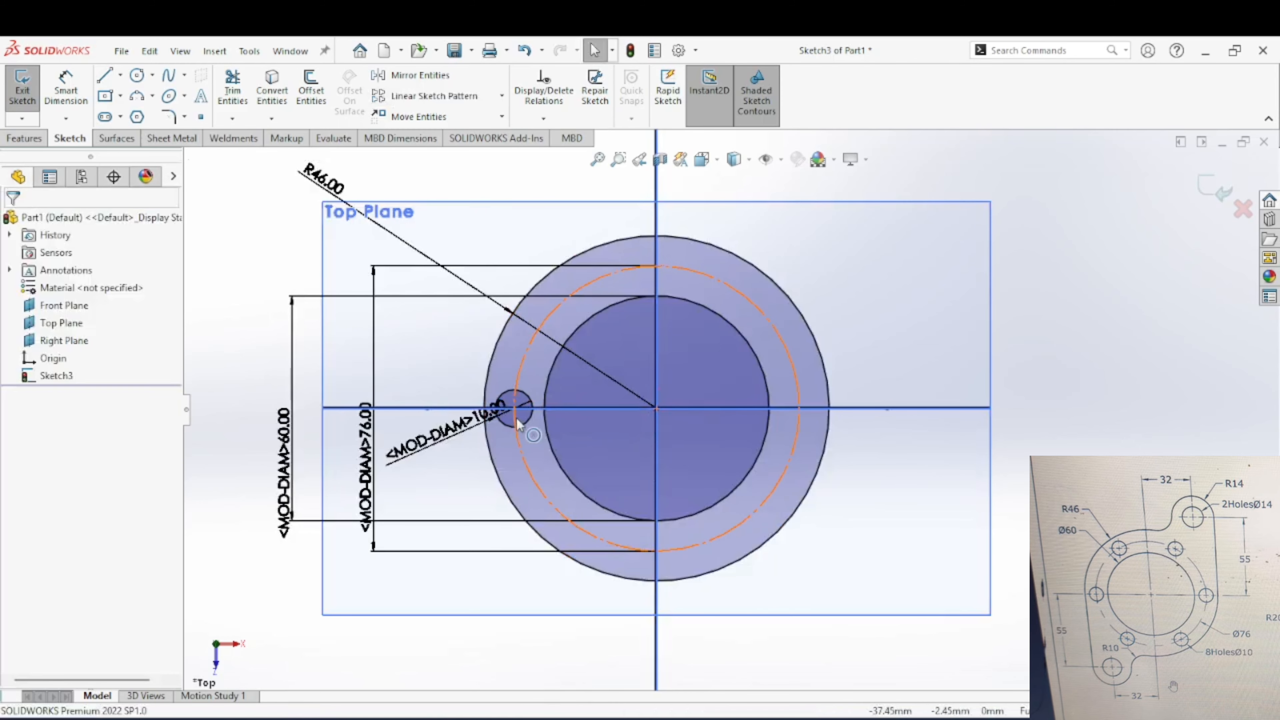
Step: Create a circular sketch pattern of the 10 mm hole with 6 equally spaced instances over 360 degrees around the origin
click(516, 423)
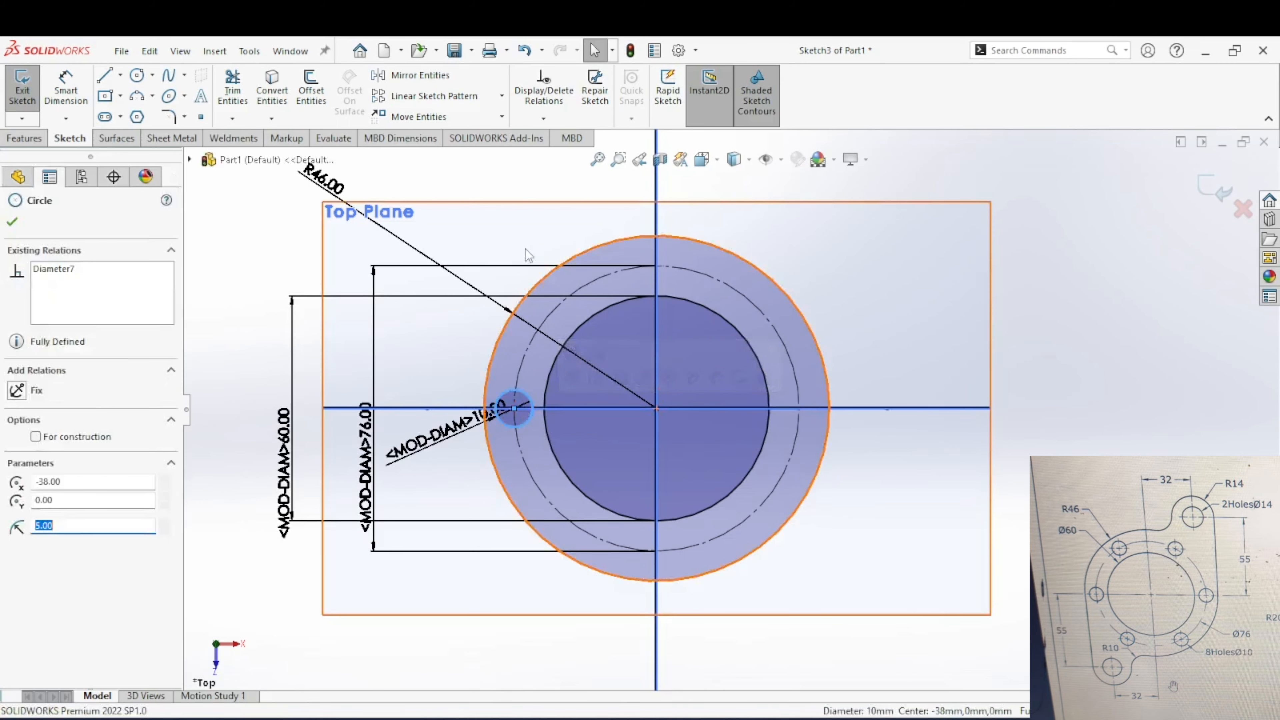
click(502, 95)
click(433, 144)
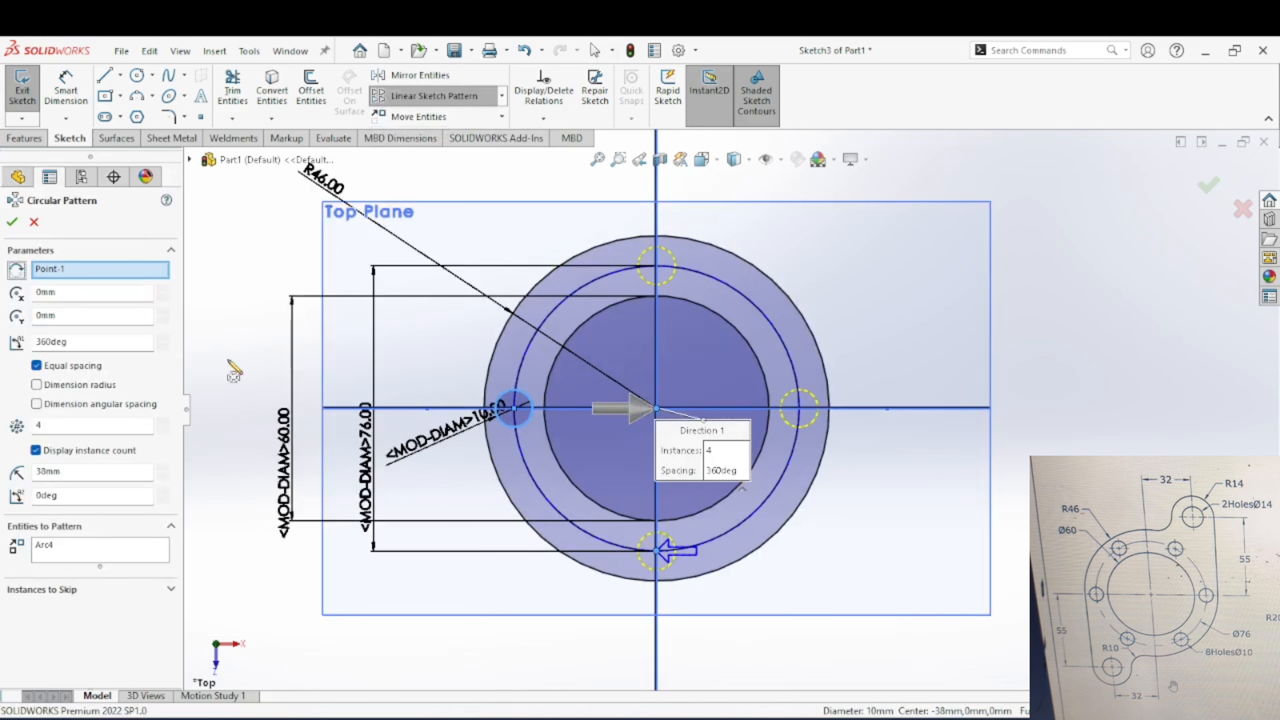
click(121, 426)
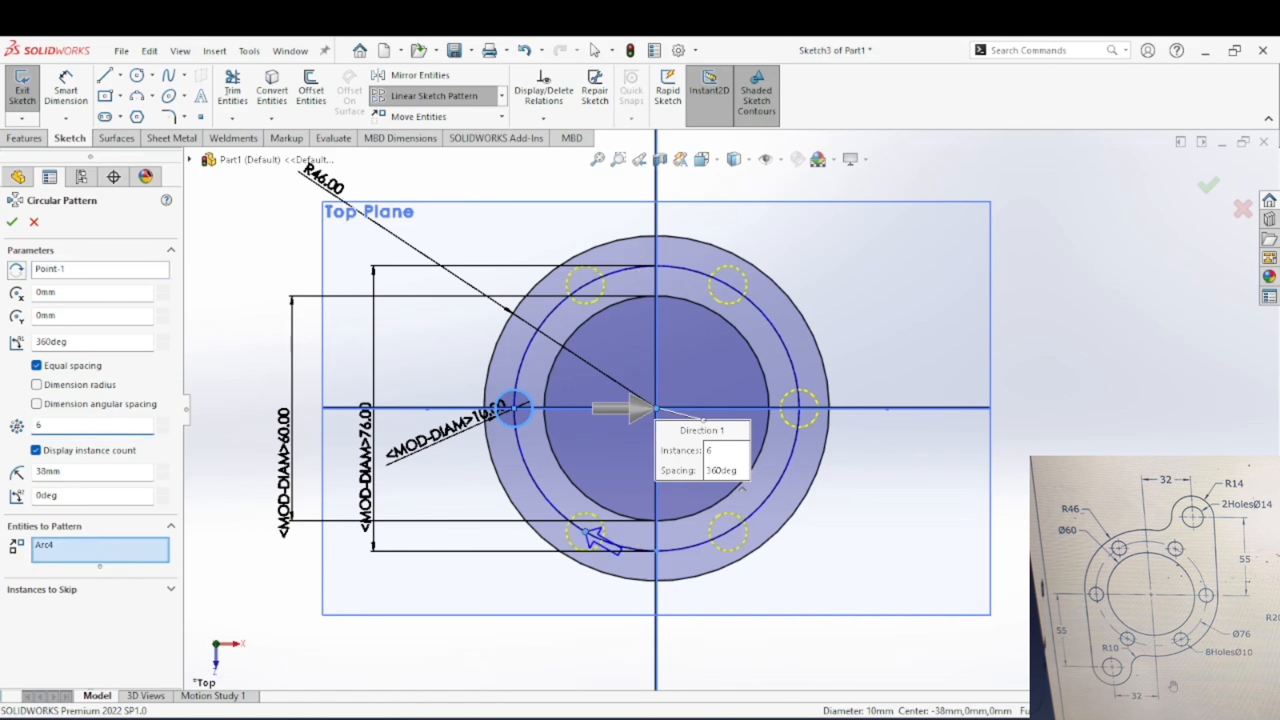
click(10, 222)
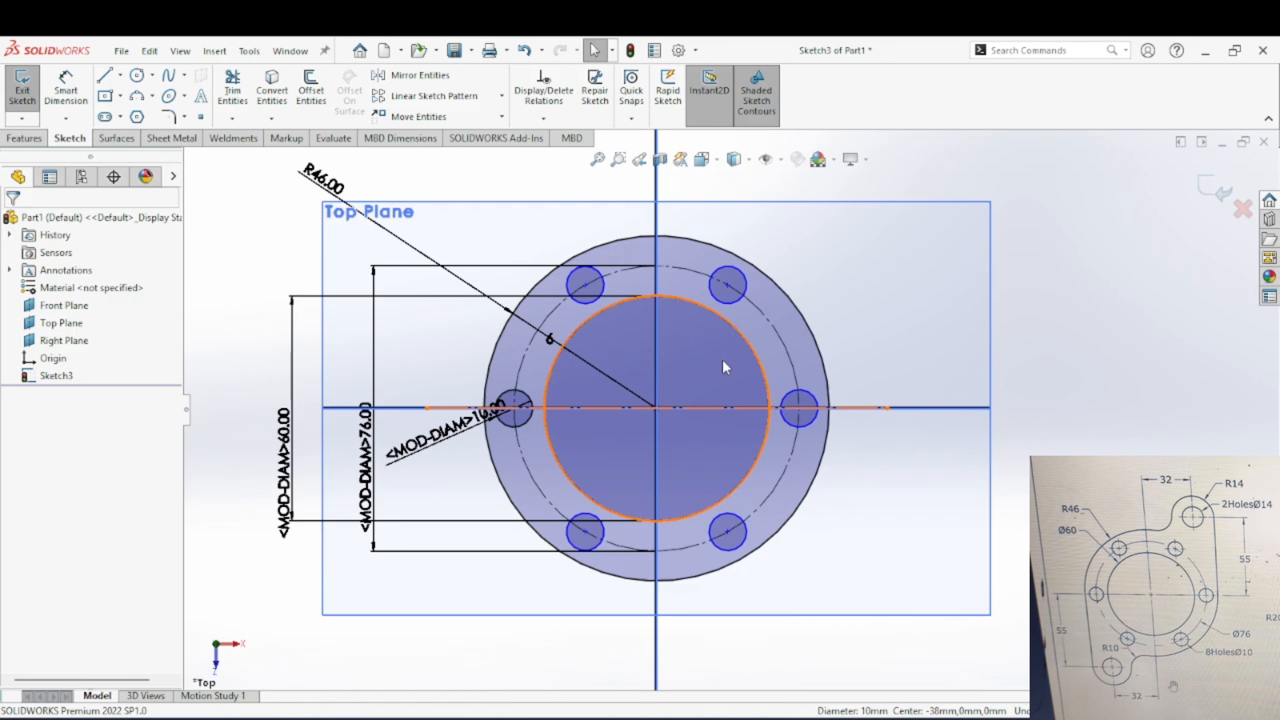
Step: Draw two concentric circles, about 10 mm and 21 mm in diameter, above and to the right of the flange circles
click(67, 98)
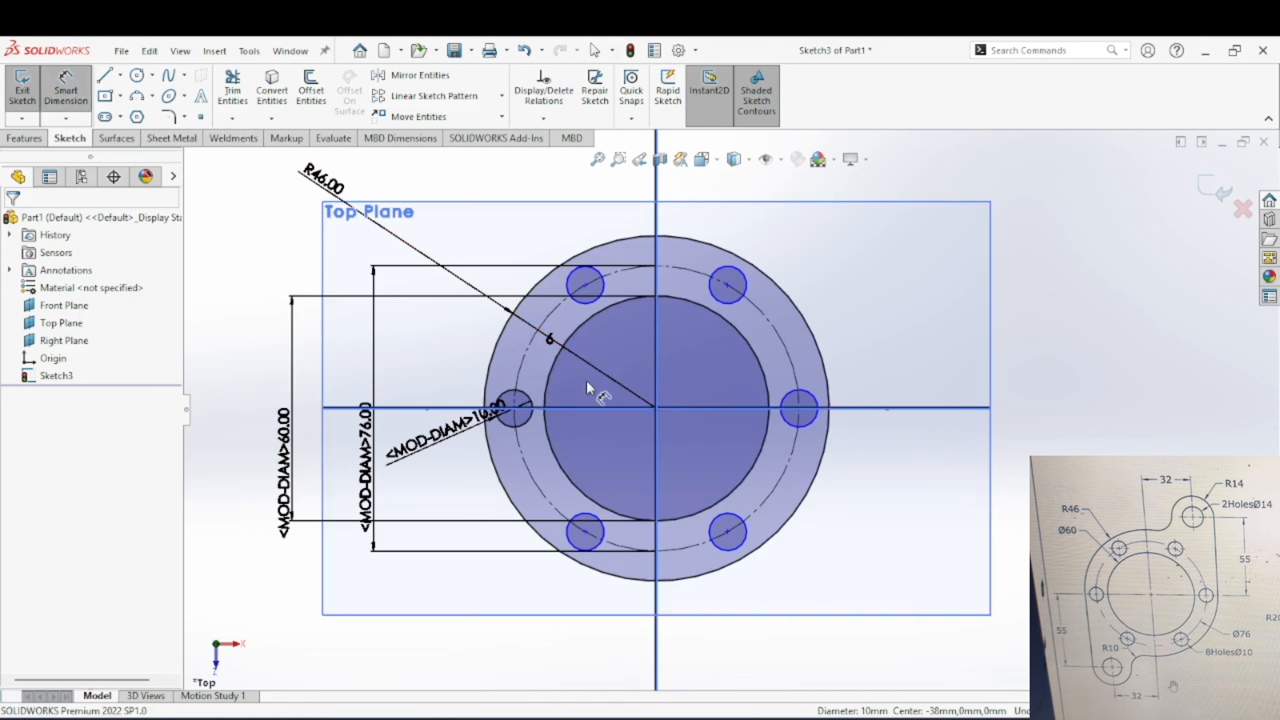
key(Escape)
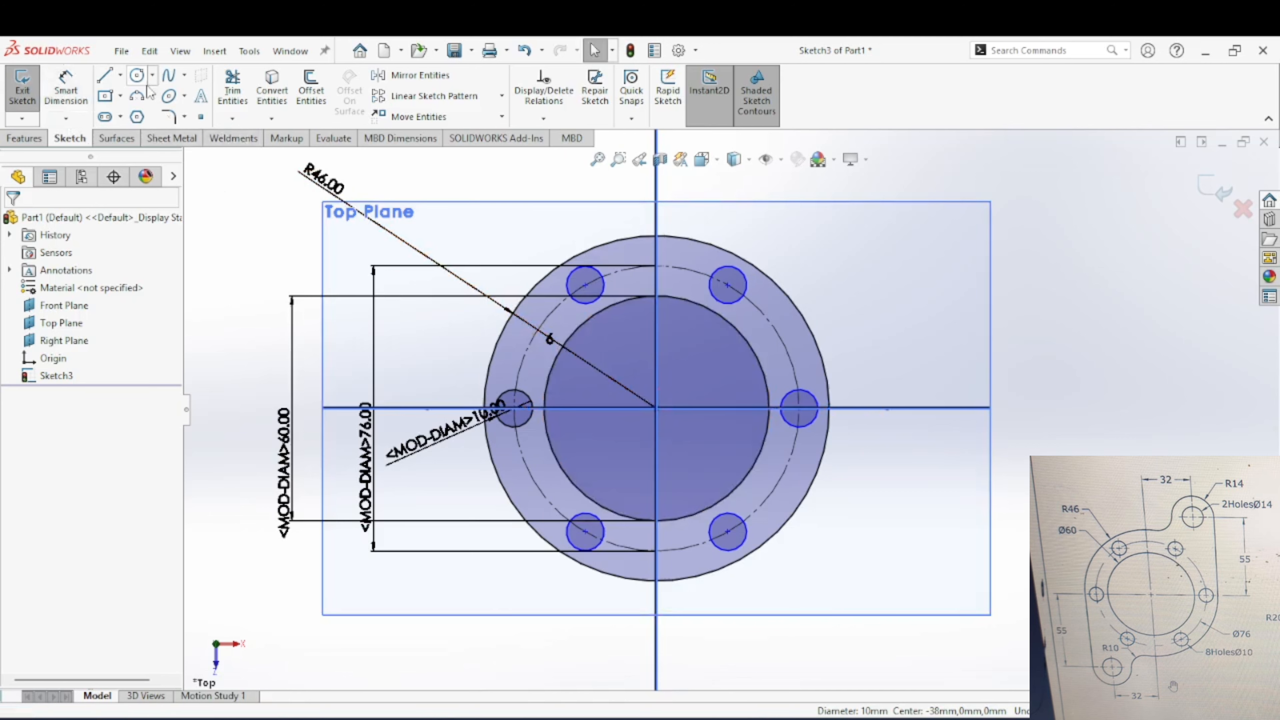
click(137, 76)
scroll(731, 407, up, 2)
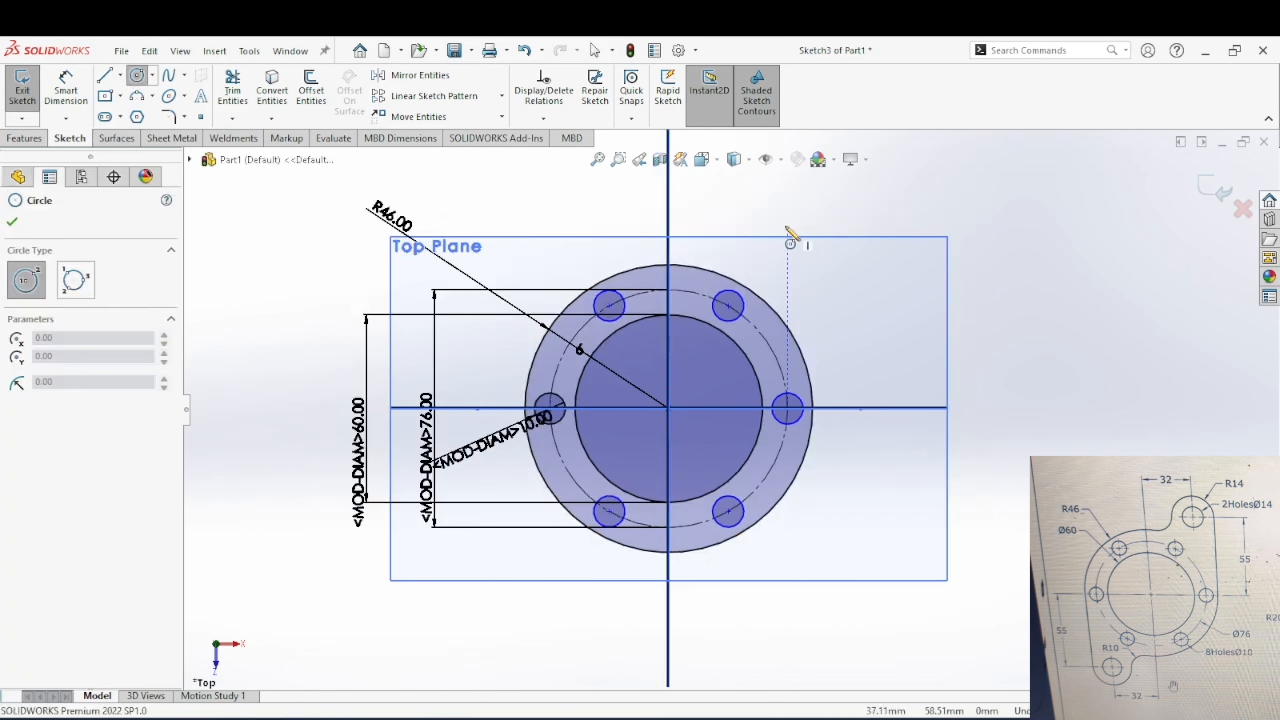
click(795, 216)
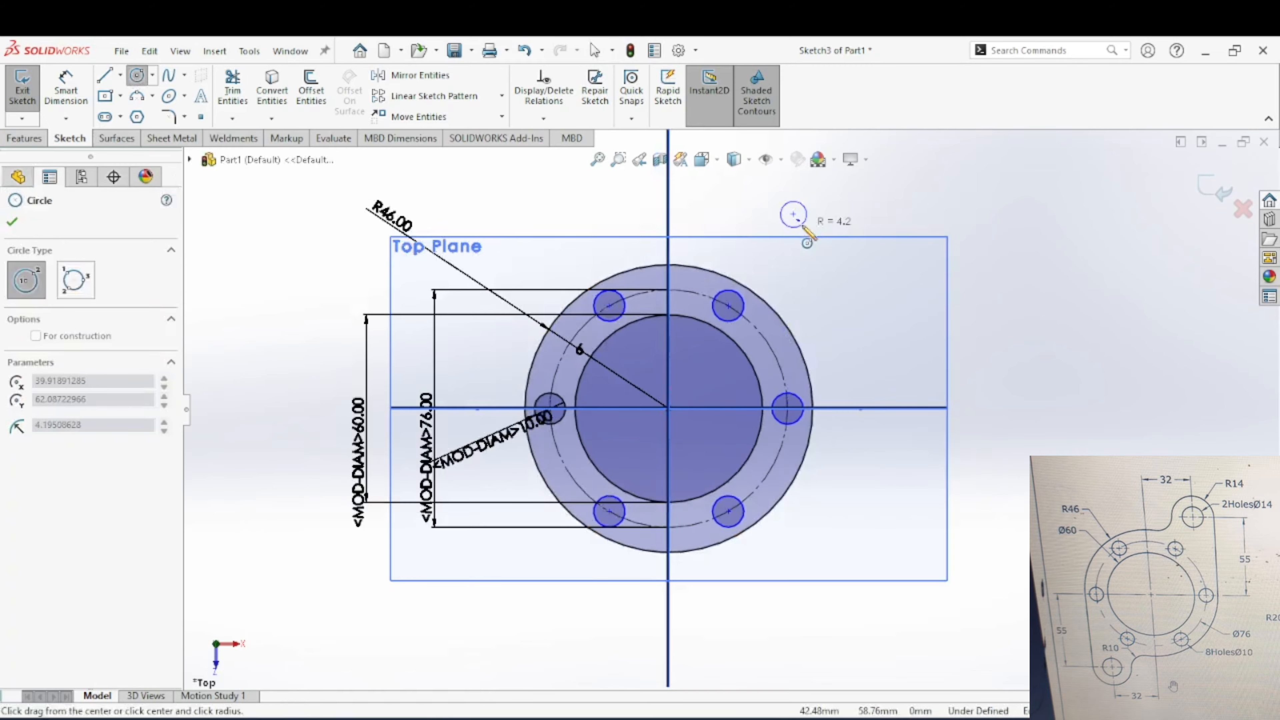
click(811, 243)
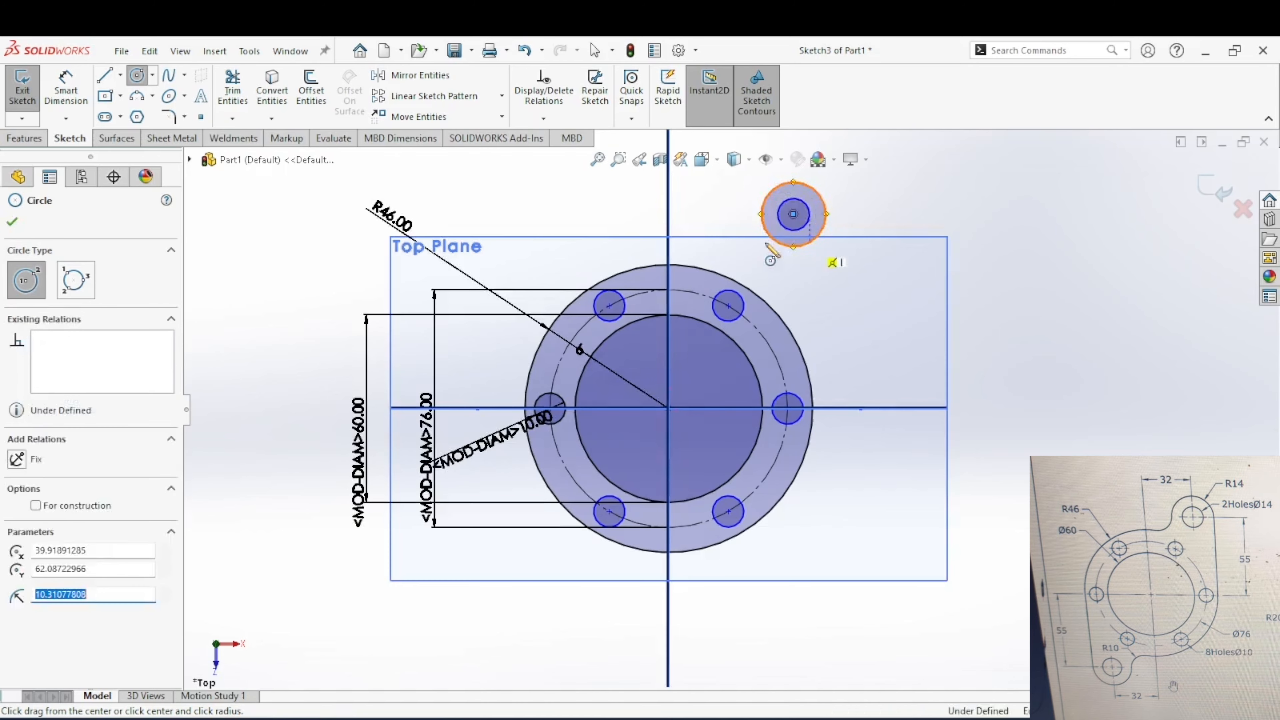
key(Escape)
Step: Dimension the diameter of the inner circle of the upper-right pair and set it to 14 mm
click(66, 87)
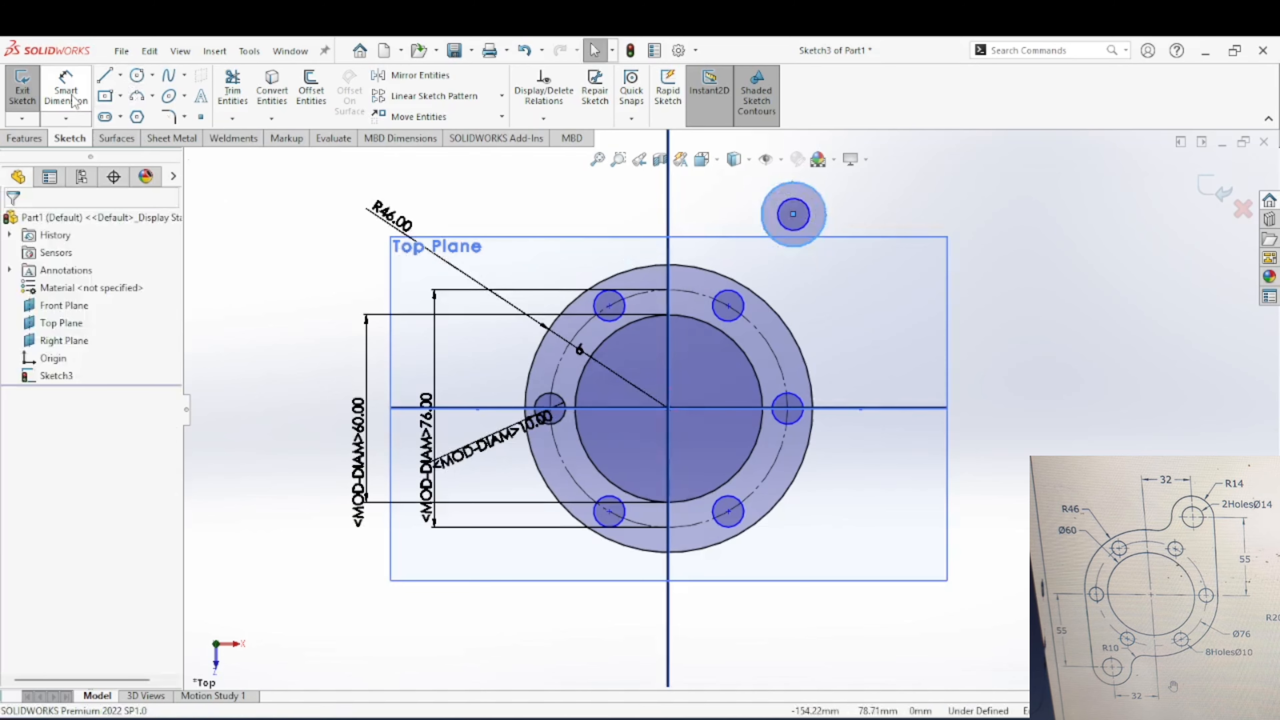
click(817, 236)
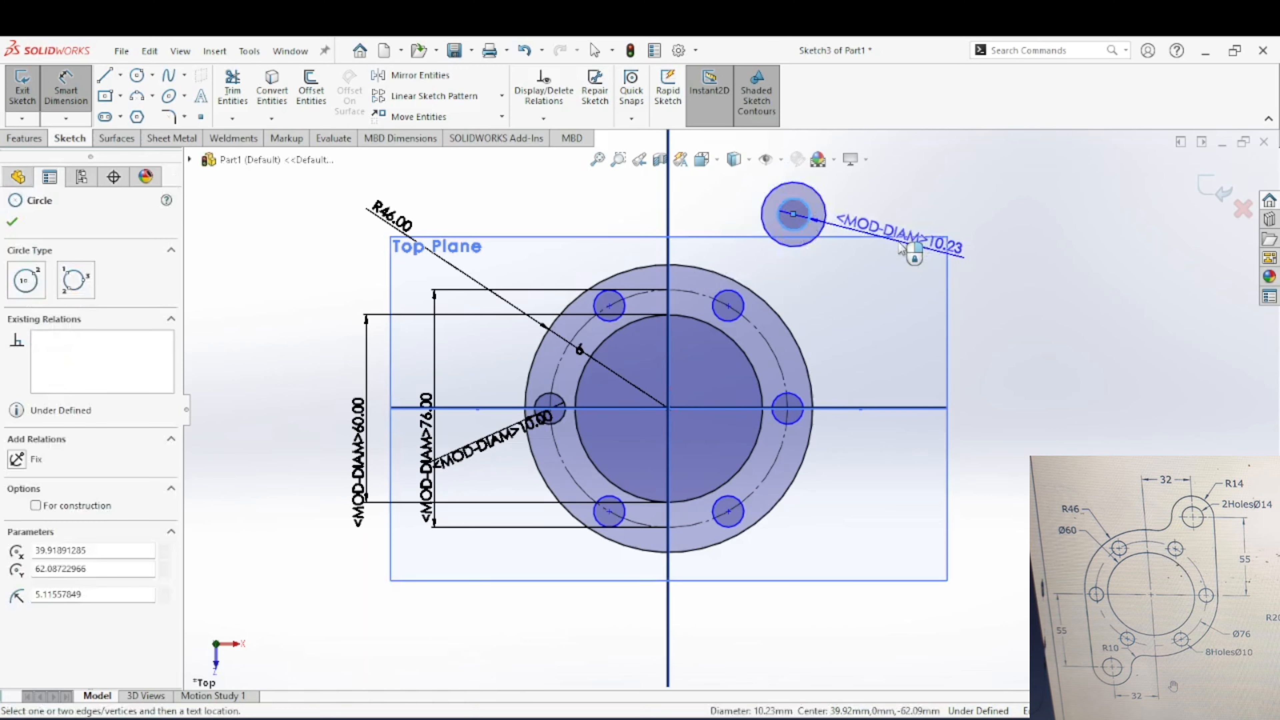
click(907, 250)
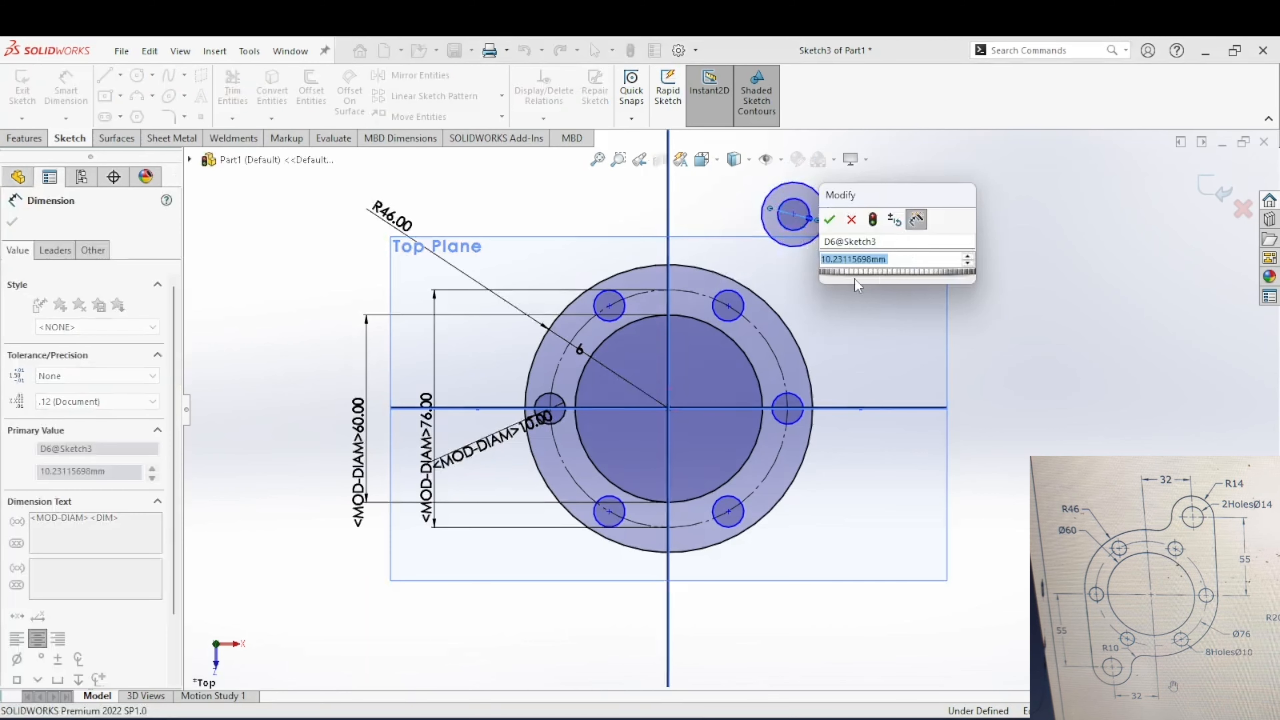
text(14)
key(Return)
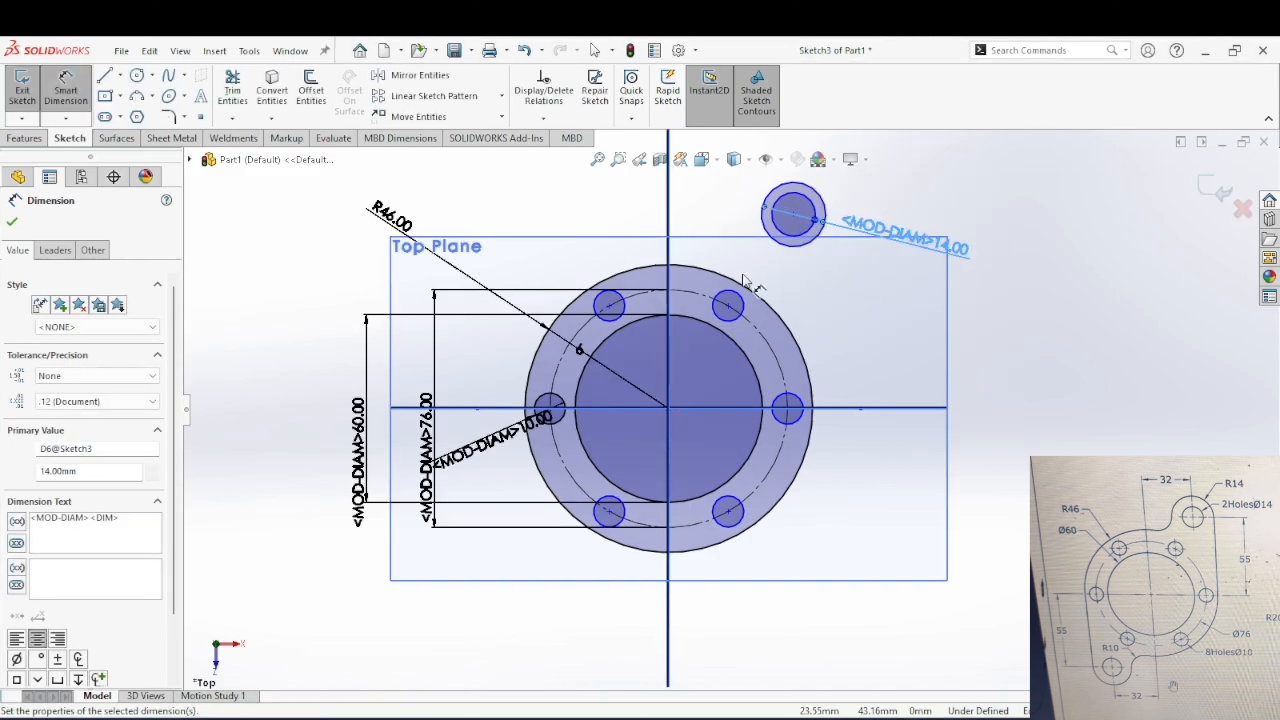
Step: Dimension the outer circle of the upper-right pair, display the dimension as a radius, and set it to 14 mm
click(815, 238)
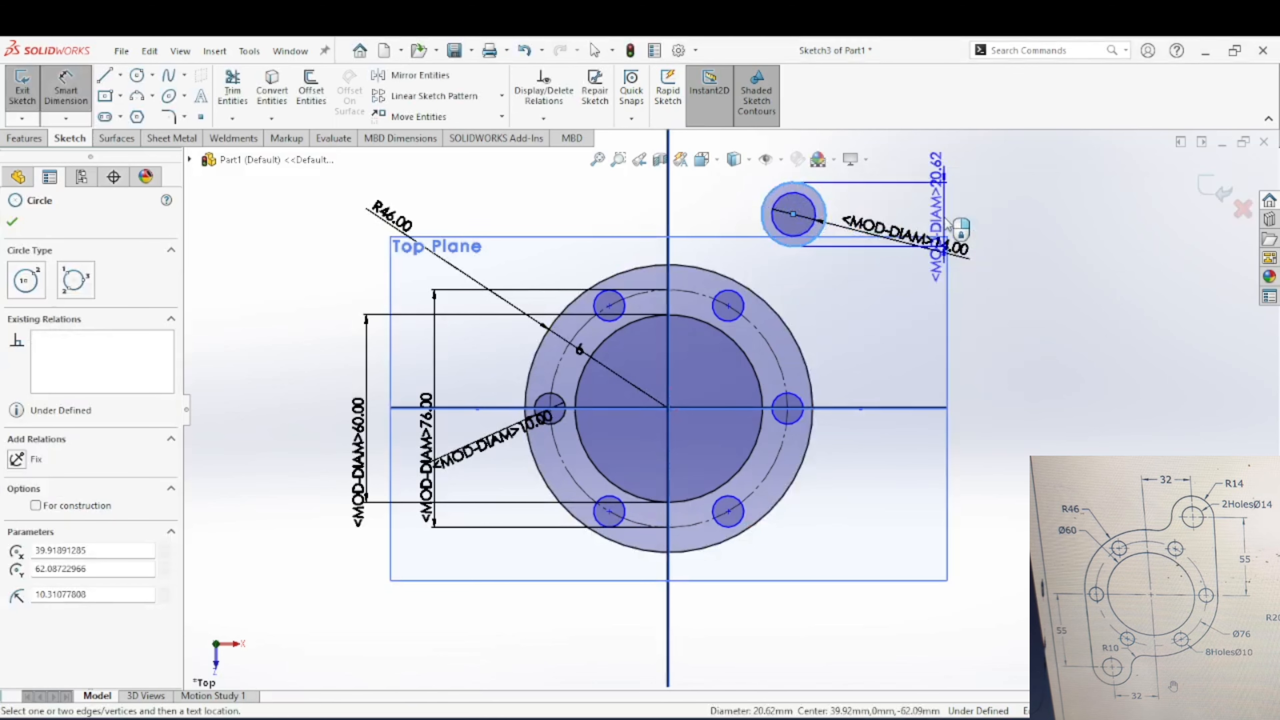
click(975, 194)
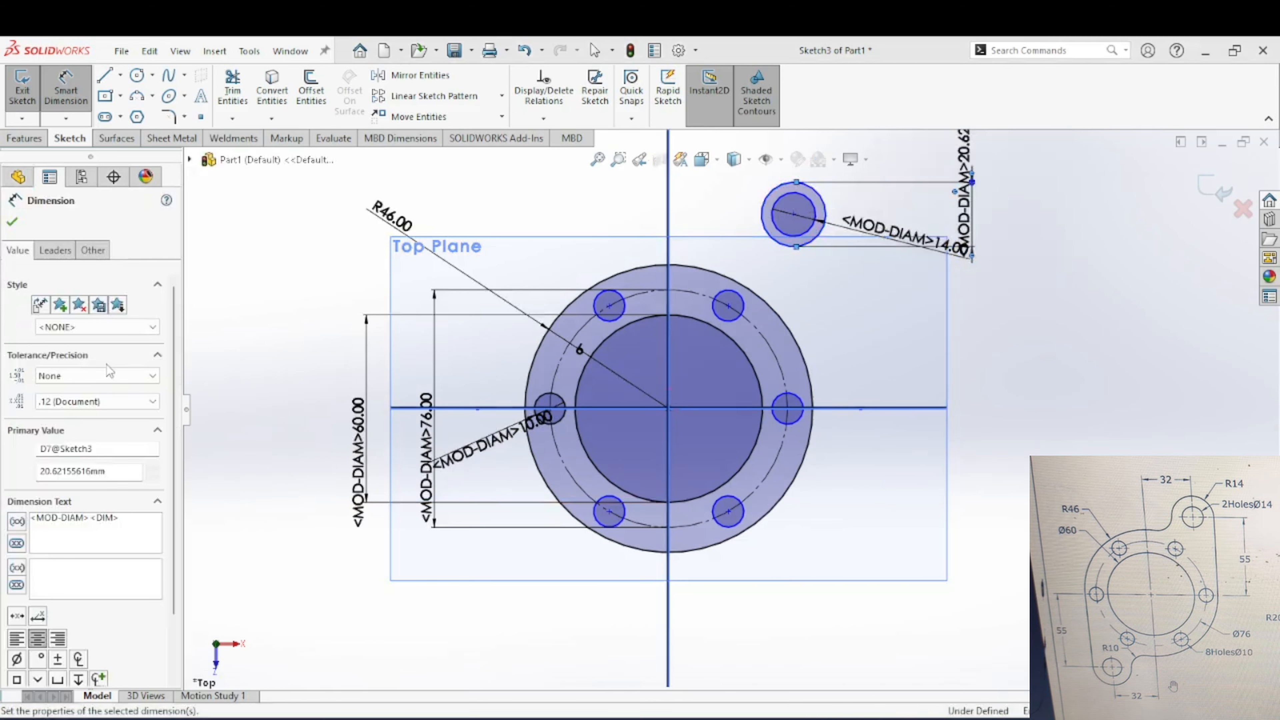
click(55, 250)
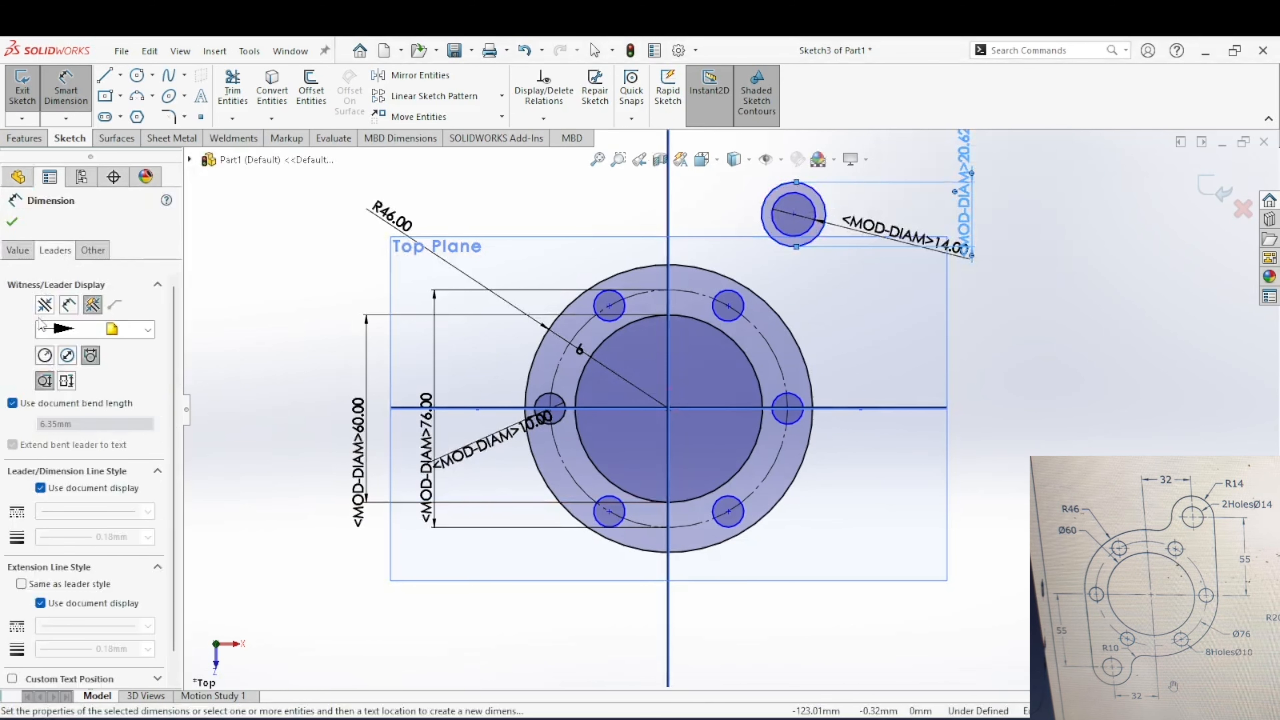
click(43, 356)
double_click(972, 182)
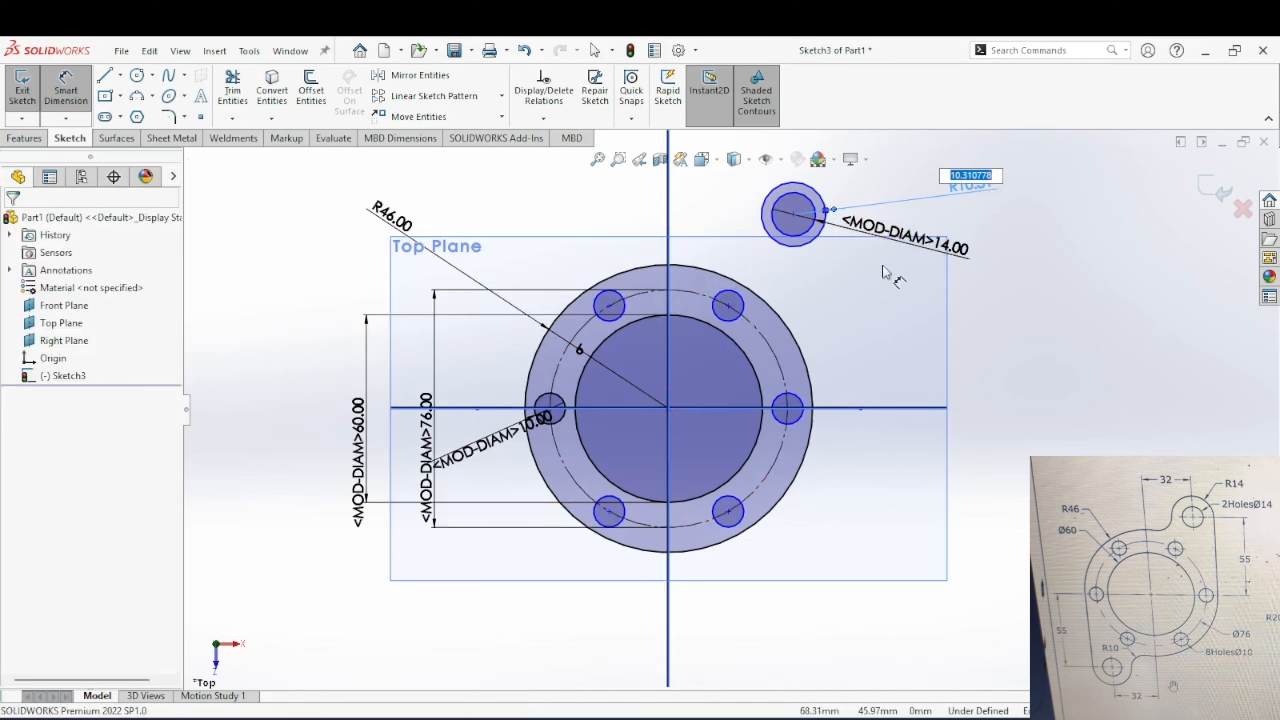
key(Return)
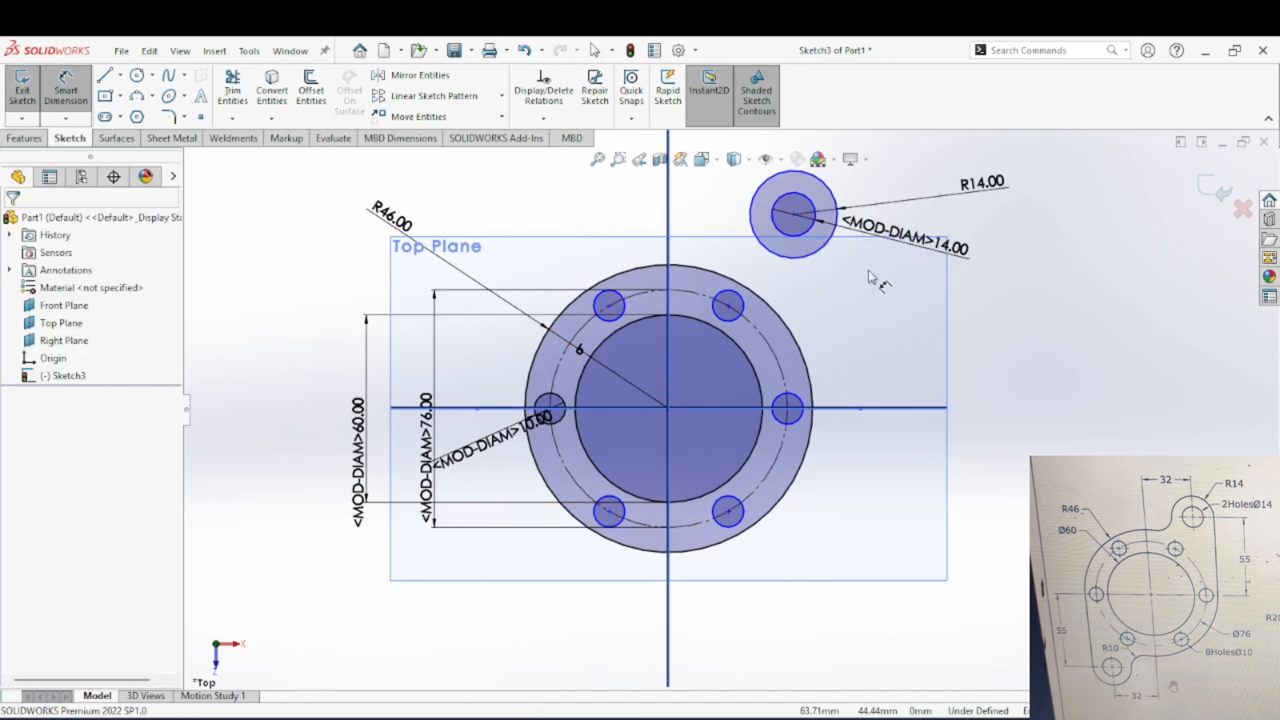
Step: Dimension the horizontal distance between the origin and the centre of the upper-right circles and set it to 32 mm
click(792, 217)
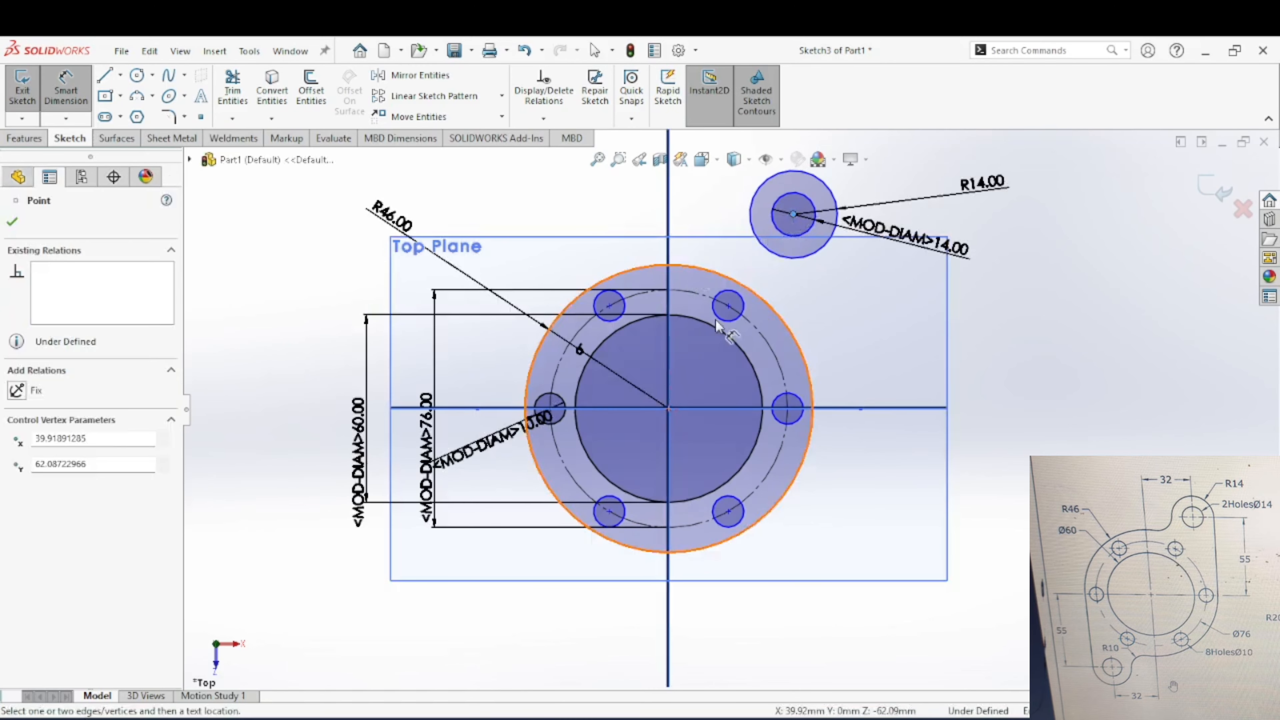
click(673, 265)
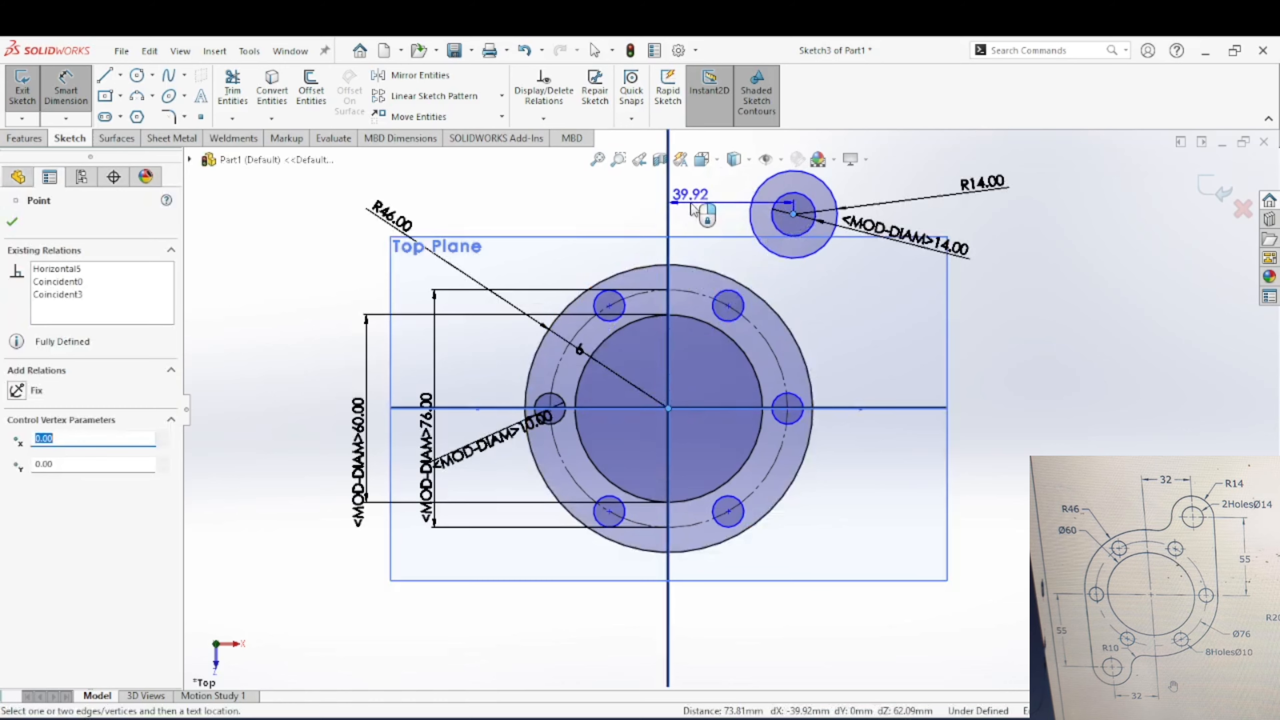
click(694, 209)
text(32)
key(Return)
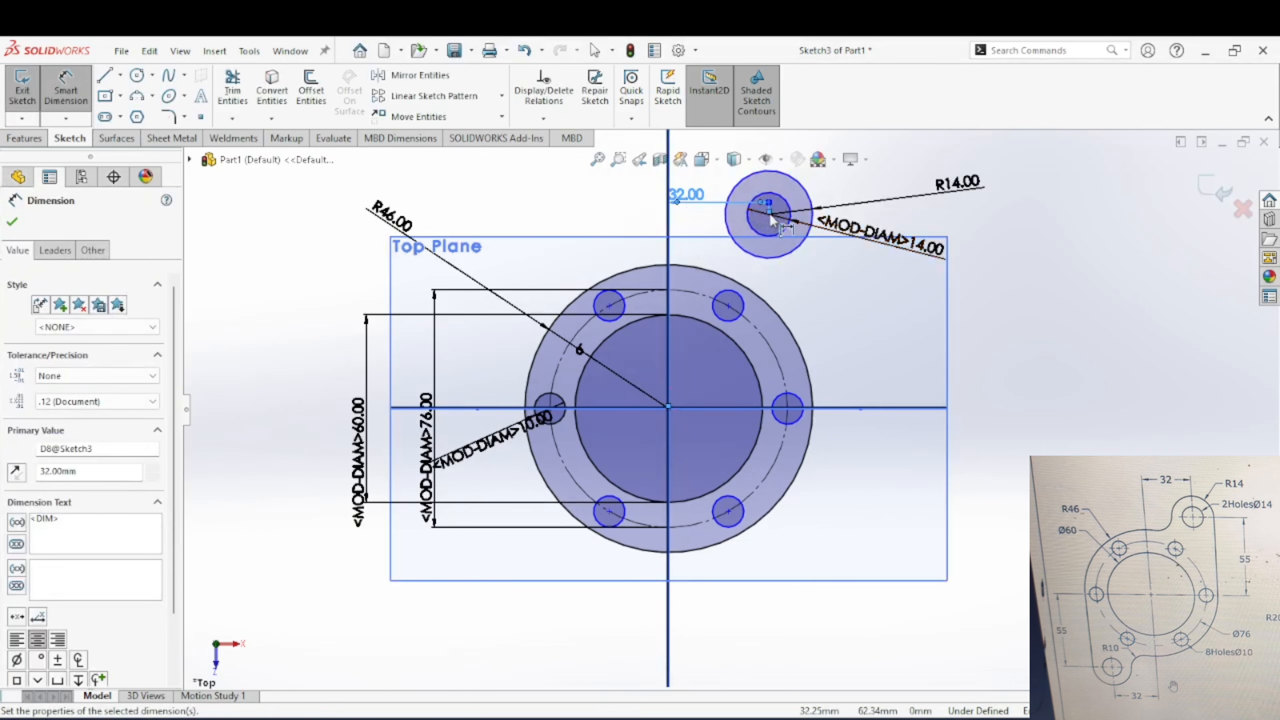
Step: Dimension the vertical distance from the origin to the centre of the upper-right circles and set it to 55 mm
click(668, 408)
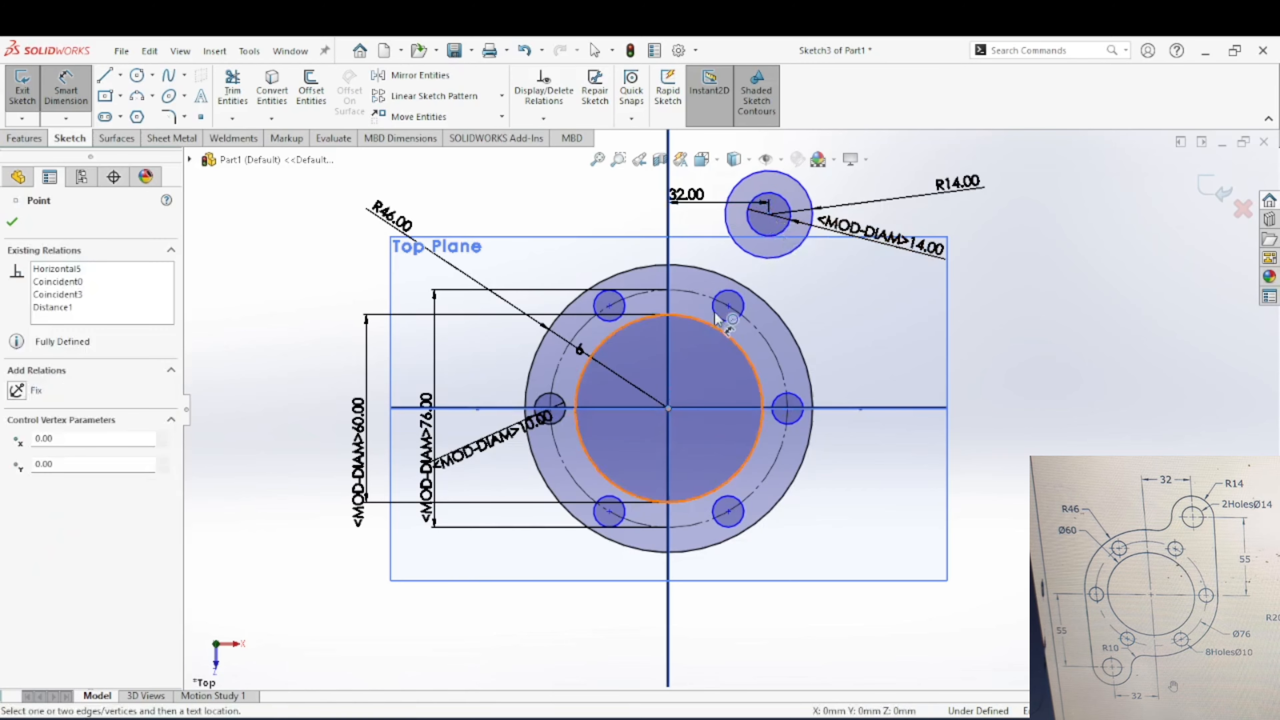
click(770, 215)
click(860, 339)
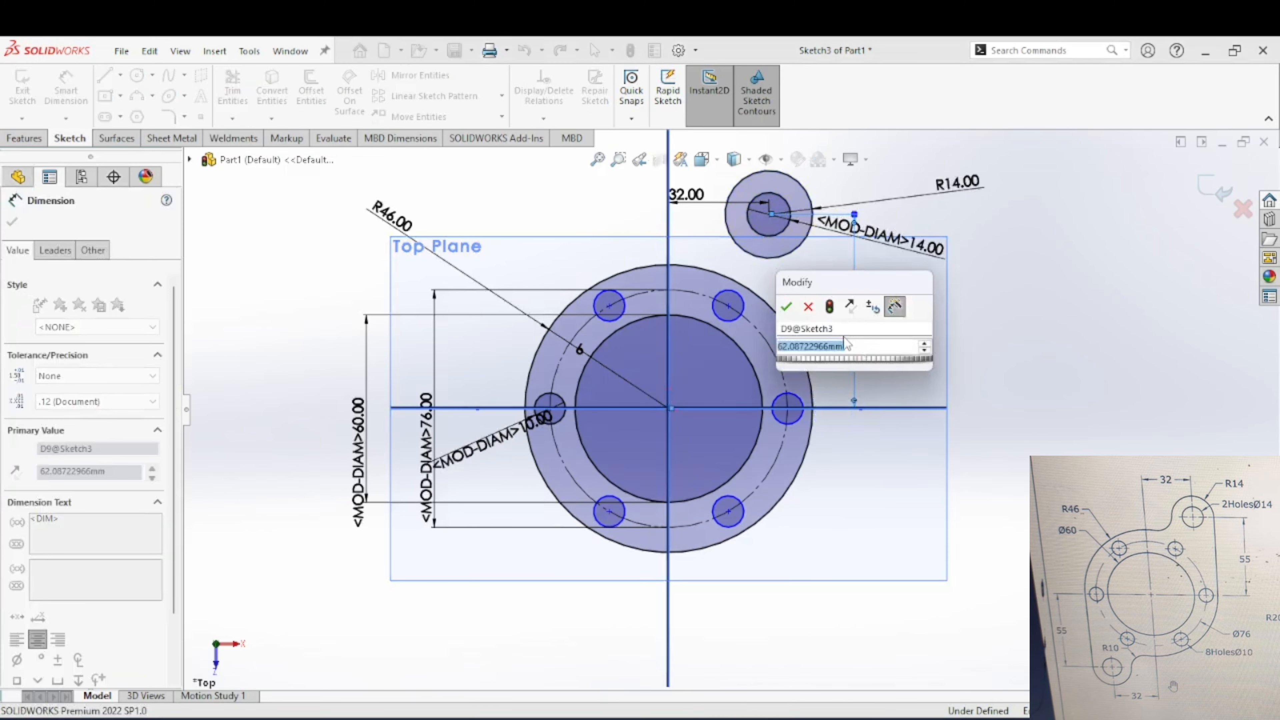
text(55)
key(Return)
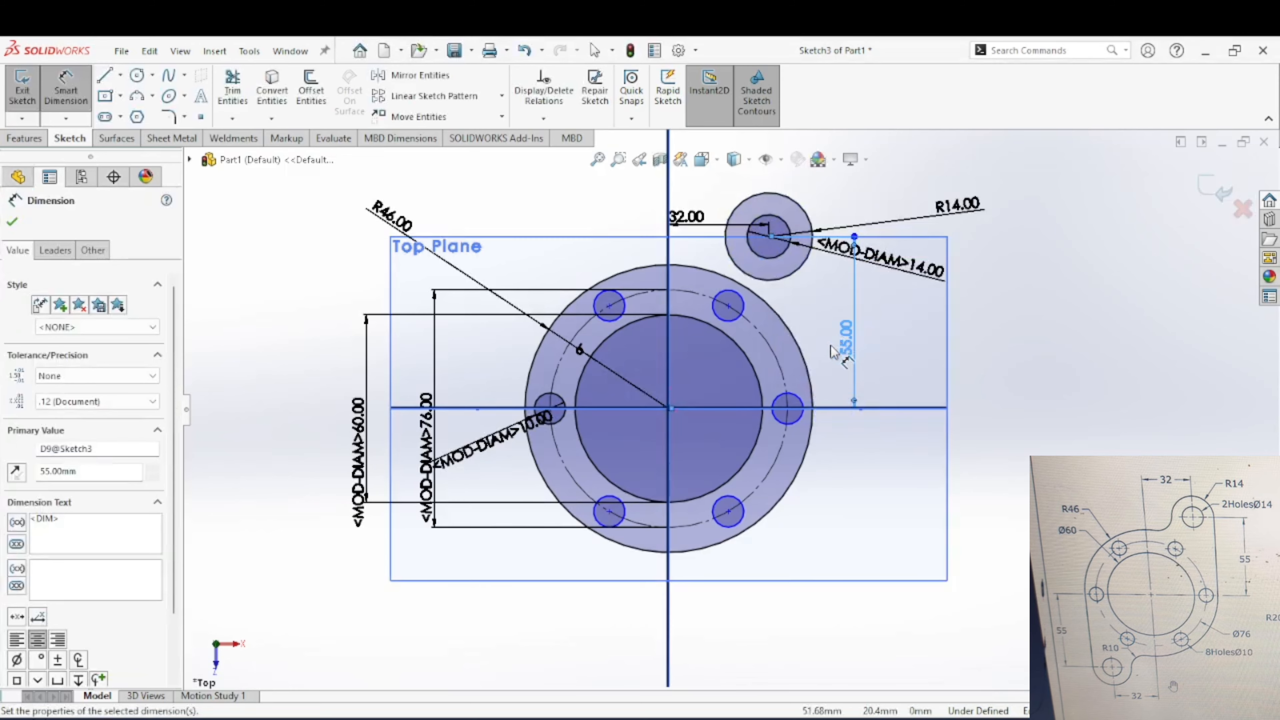
key(Escape)
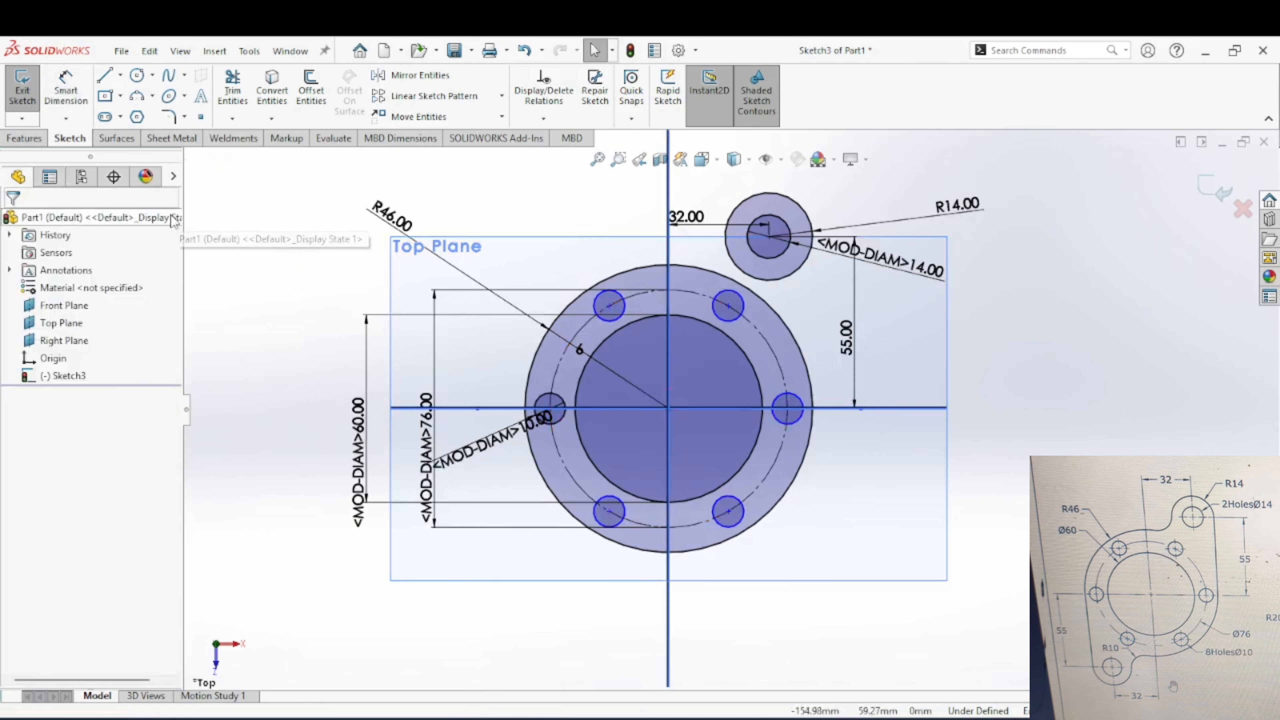
Step: Draw a straight line from the rightmost point of the upper-right outer circle down to the rightmost point of the R46 circle
click(104, 75)
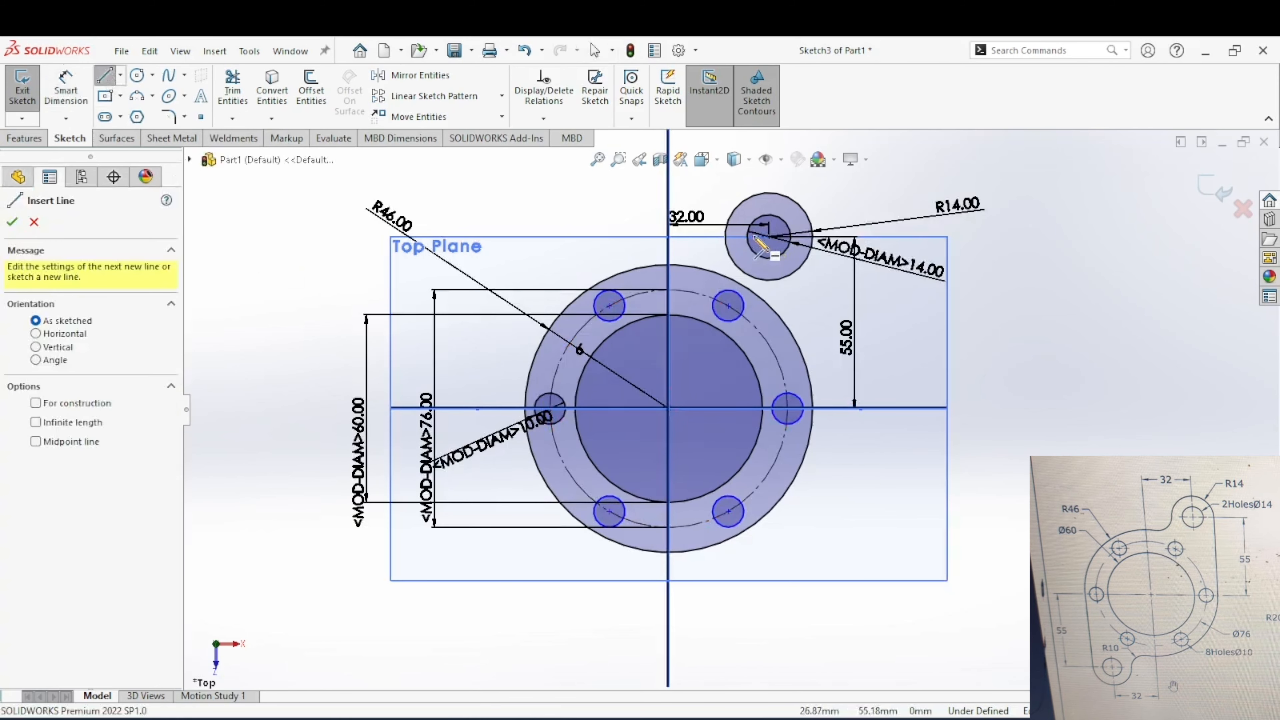
click(813, 237)
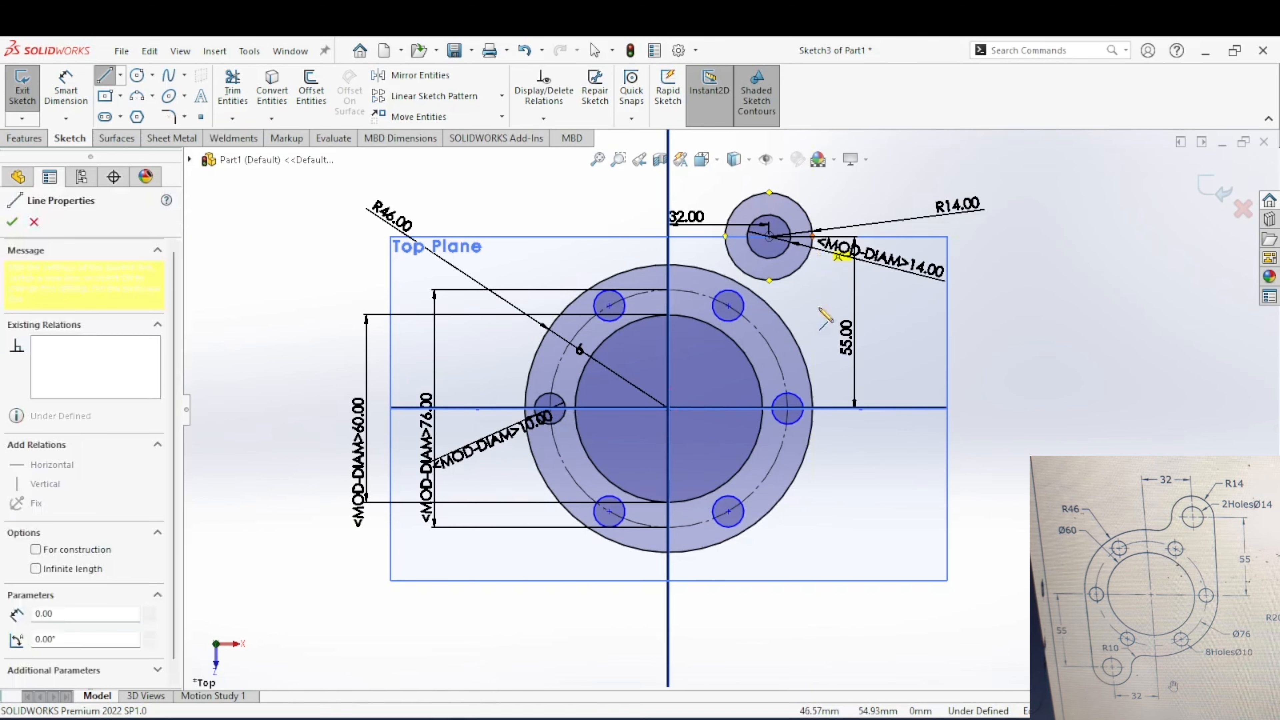
click(813, 407)
key(Escape)
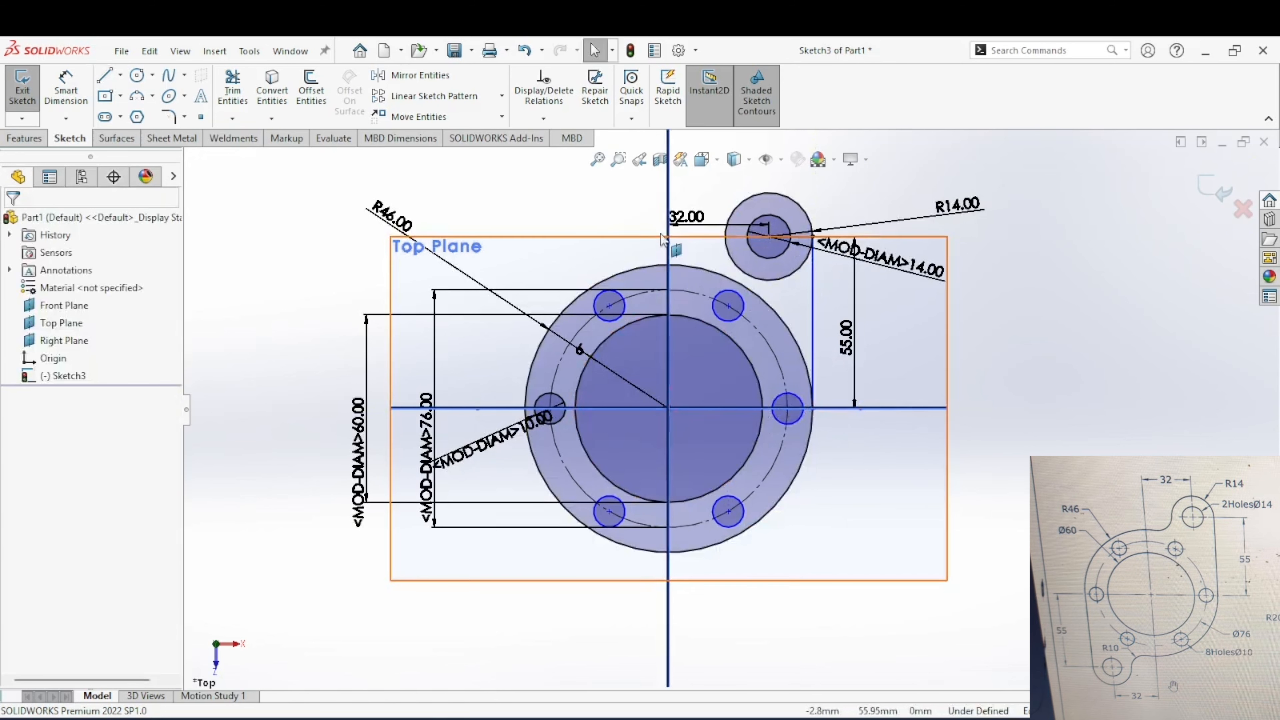
Step: Sketch a circle about 21 mm in diameter above the flange, beside the upper-right lug circles
click(138, 75)
click(638, 205)
click(635, 237)
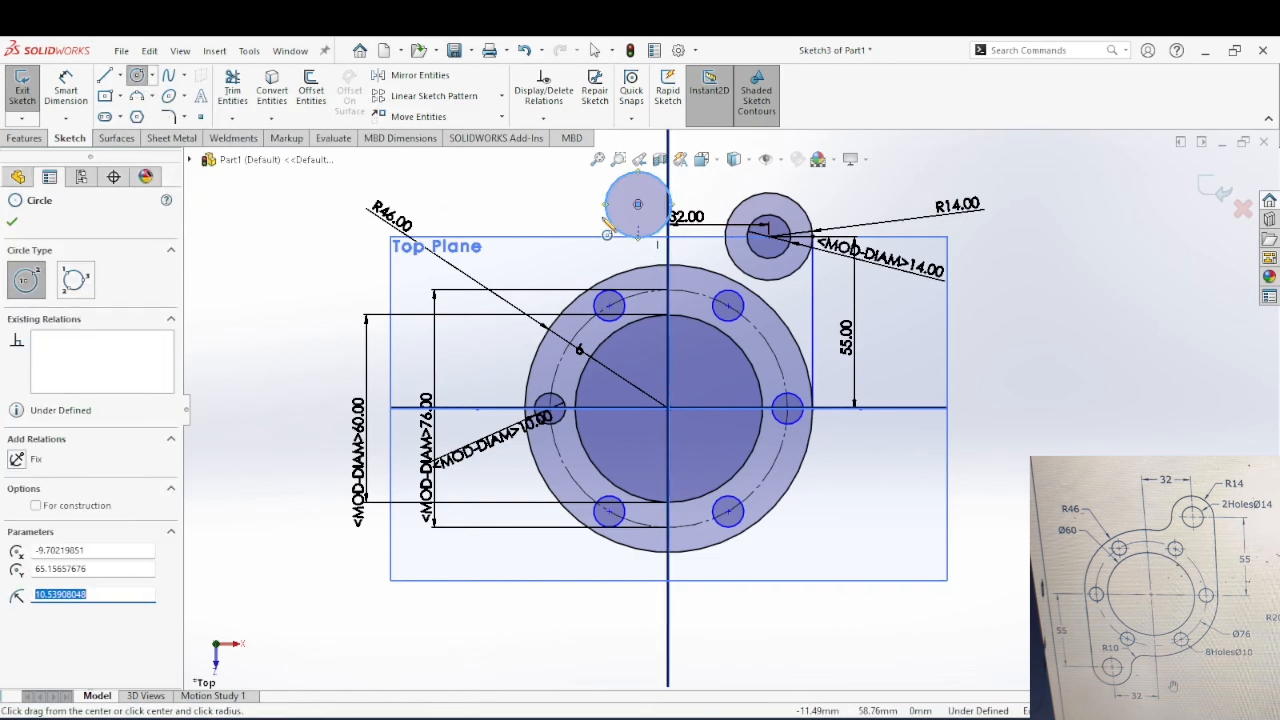
key(Escape)
Step: Dimension the diameter of the new circle above the flange and set it to 20 mm
click(70, 91)
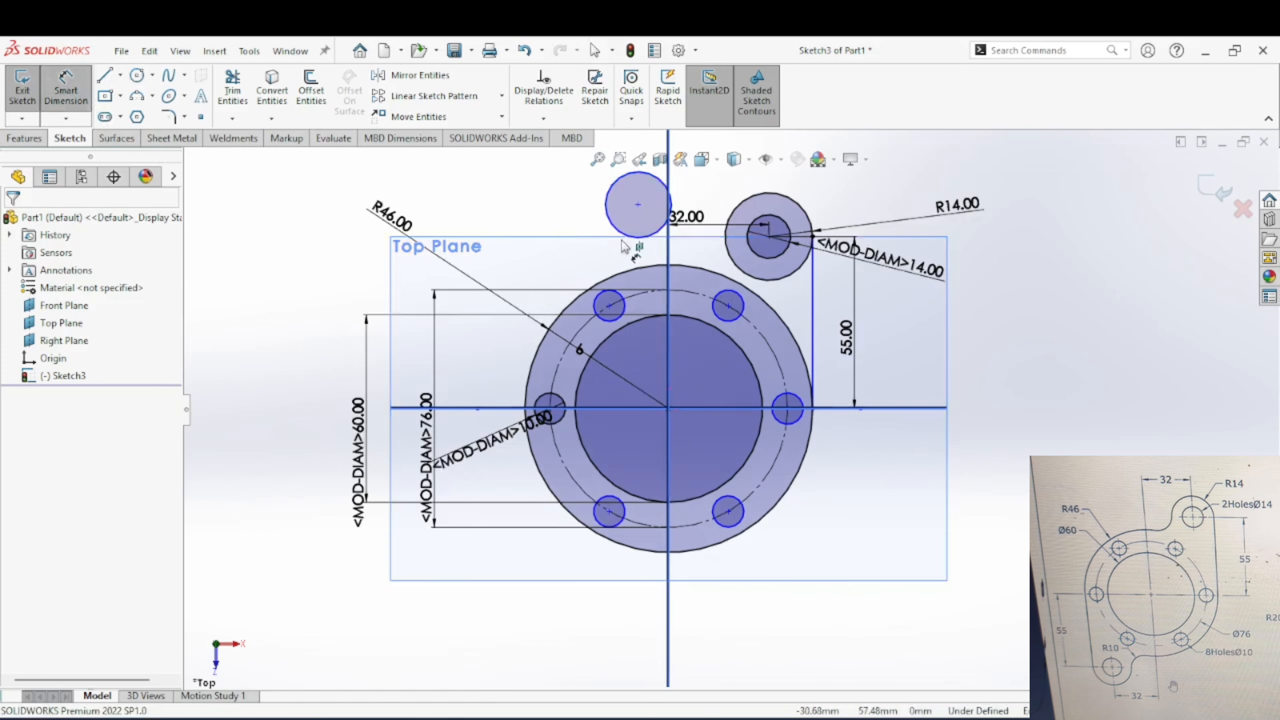
click(611, 222)
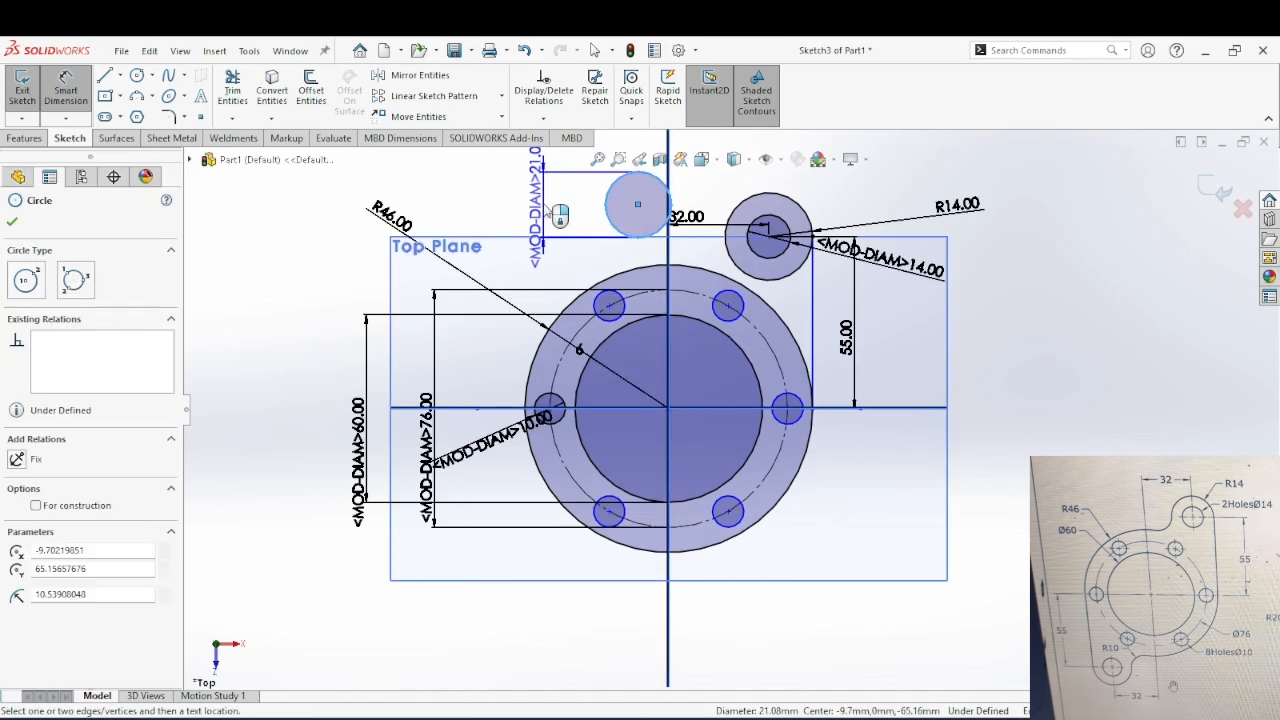
click(543, 210)
text(20)
key(Return)
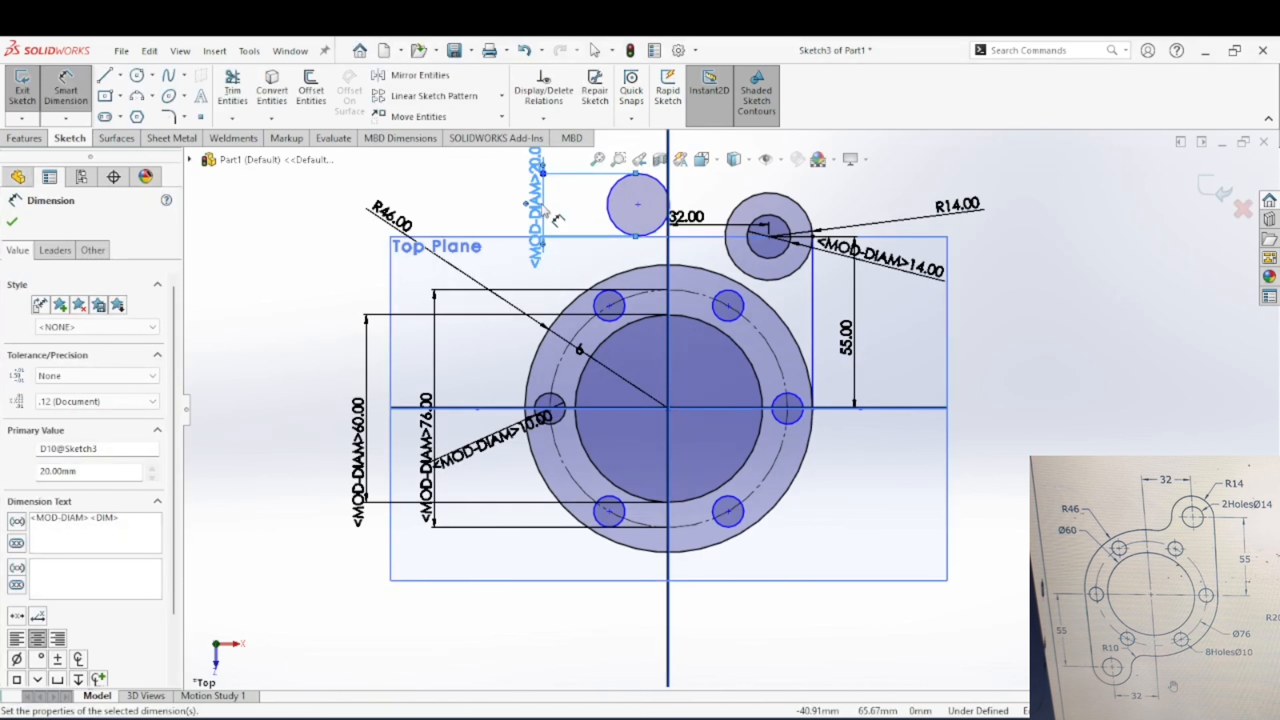
key(Escape)
Step: Add a tangent relation between the 20 mm circle and the outer circle of the upper-right lug
scroll(648, 176, down, 2)
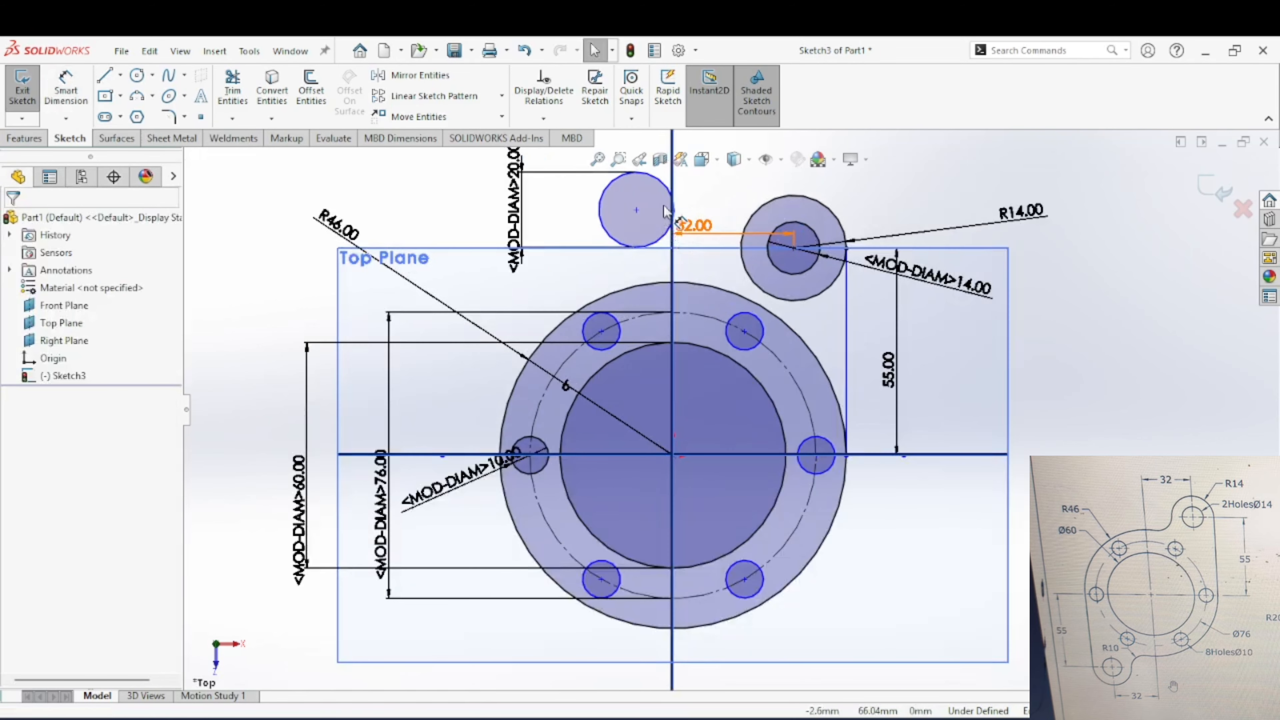
click(647, 175)
ctrl+click(749, 224)
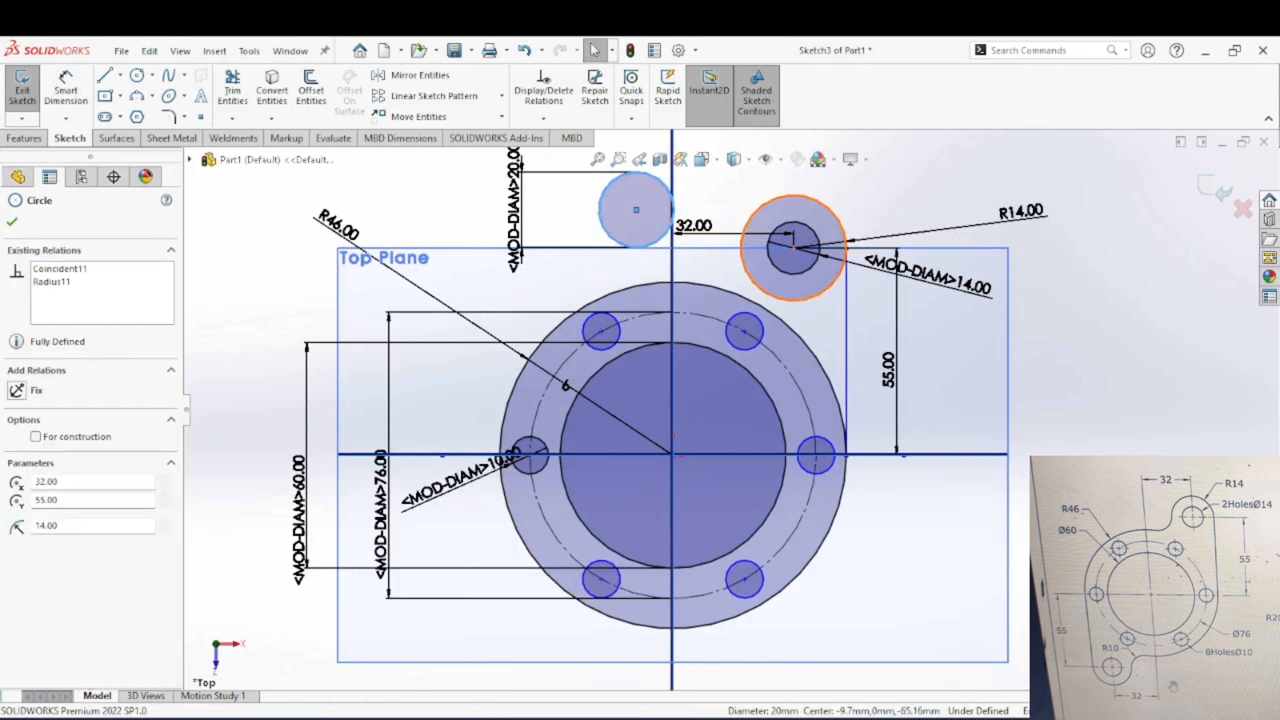
click(19, 501)
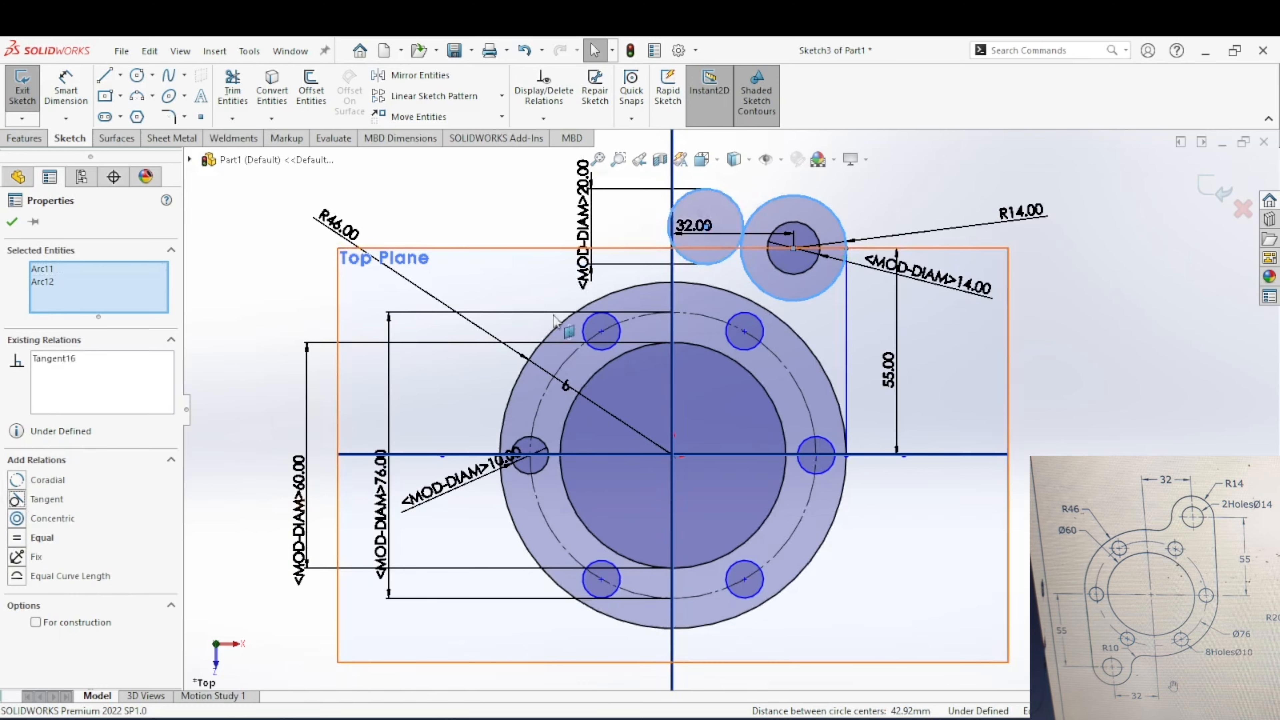
key(Escape)
Step: Add a tangent relation between the 20 mm circle and the R46 flange circle
click(712, 269)
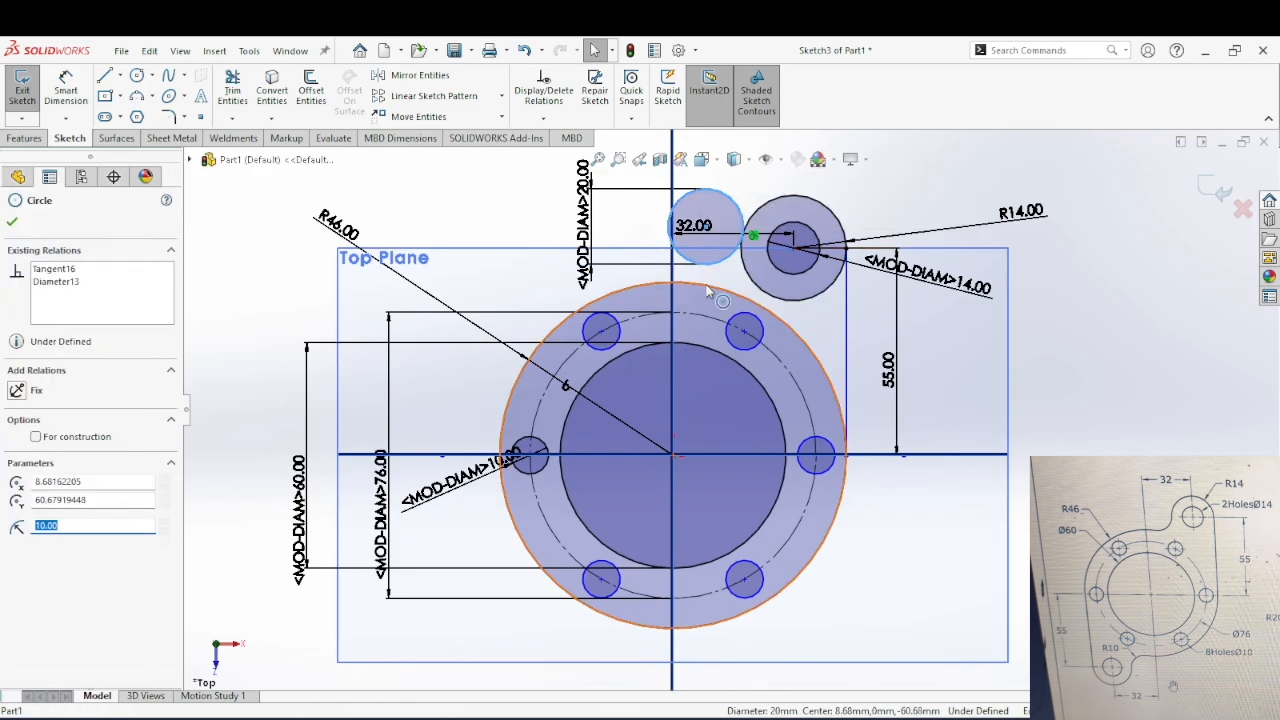
ctrl+click(565, 308)
click(33, 502)
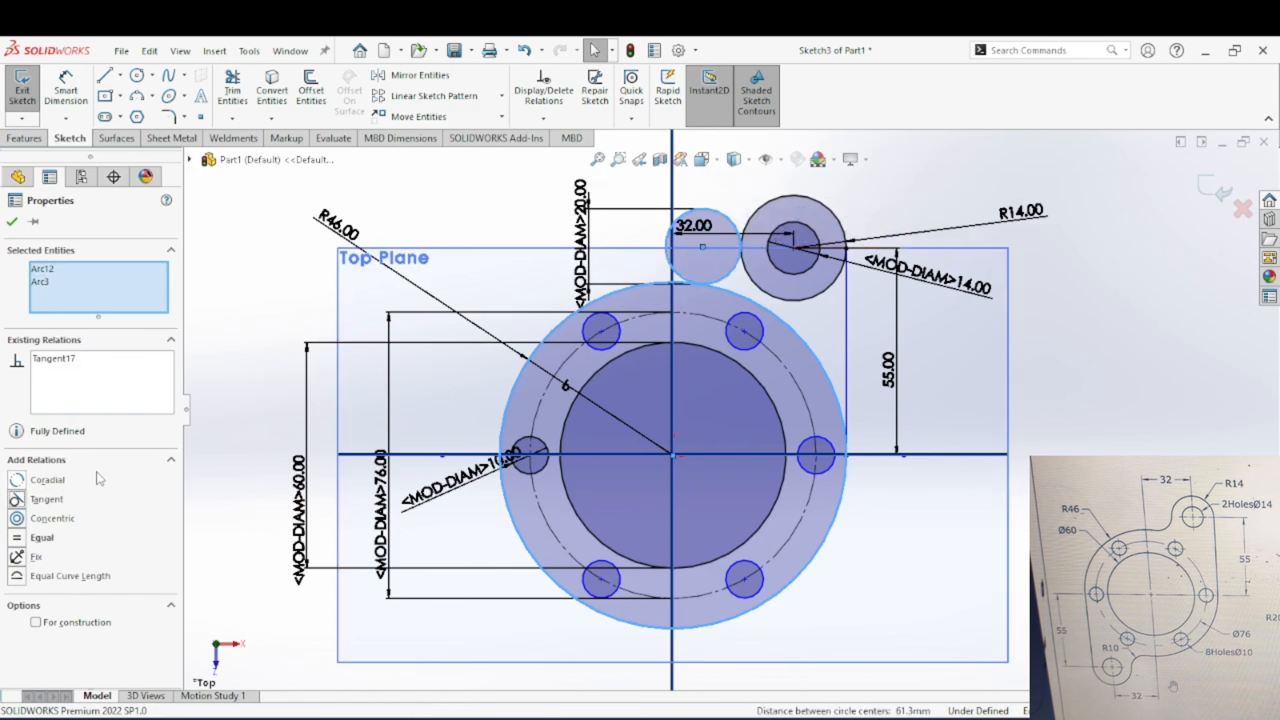
key(Escape)
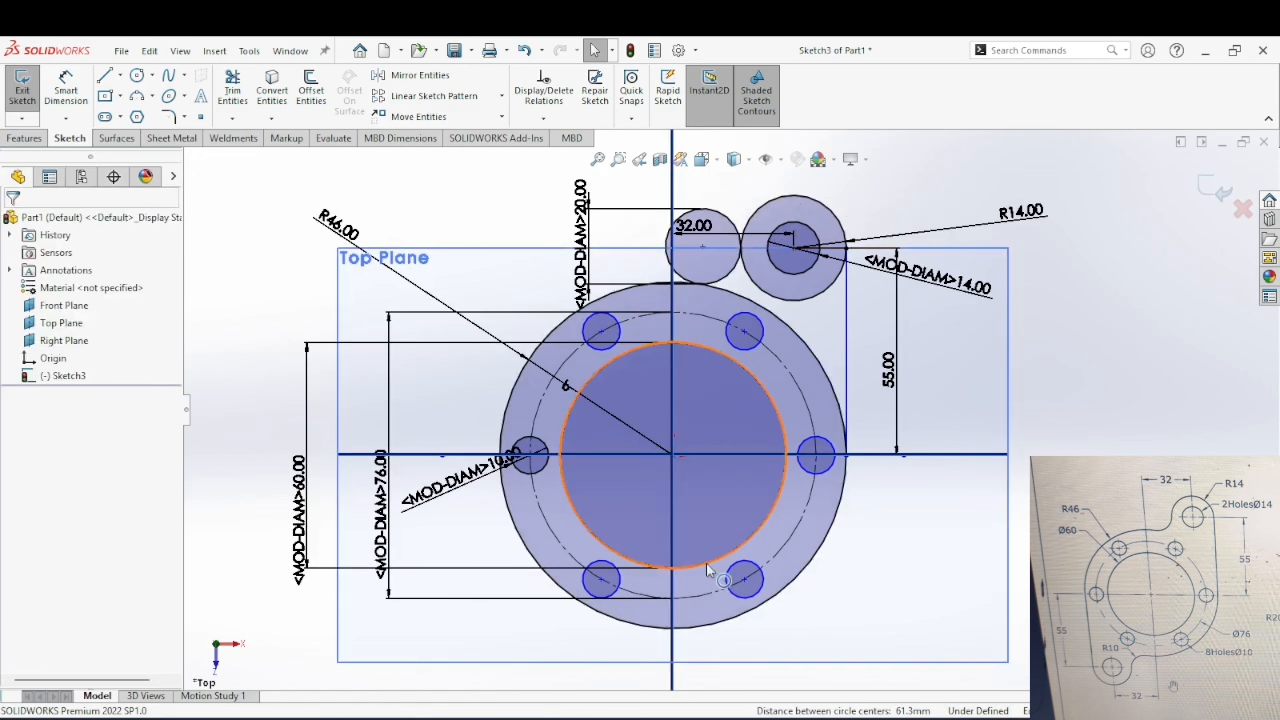
Step: Trim the upper lug's inner arc, the excess of the 20 mm circle and the flange arc beneath the lug into one continuous outline
scroll(559, 598, down, 2)
scroll(604, 574, up, 3)
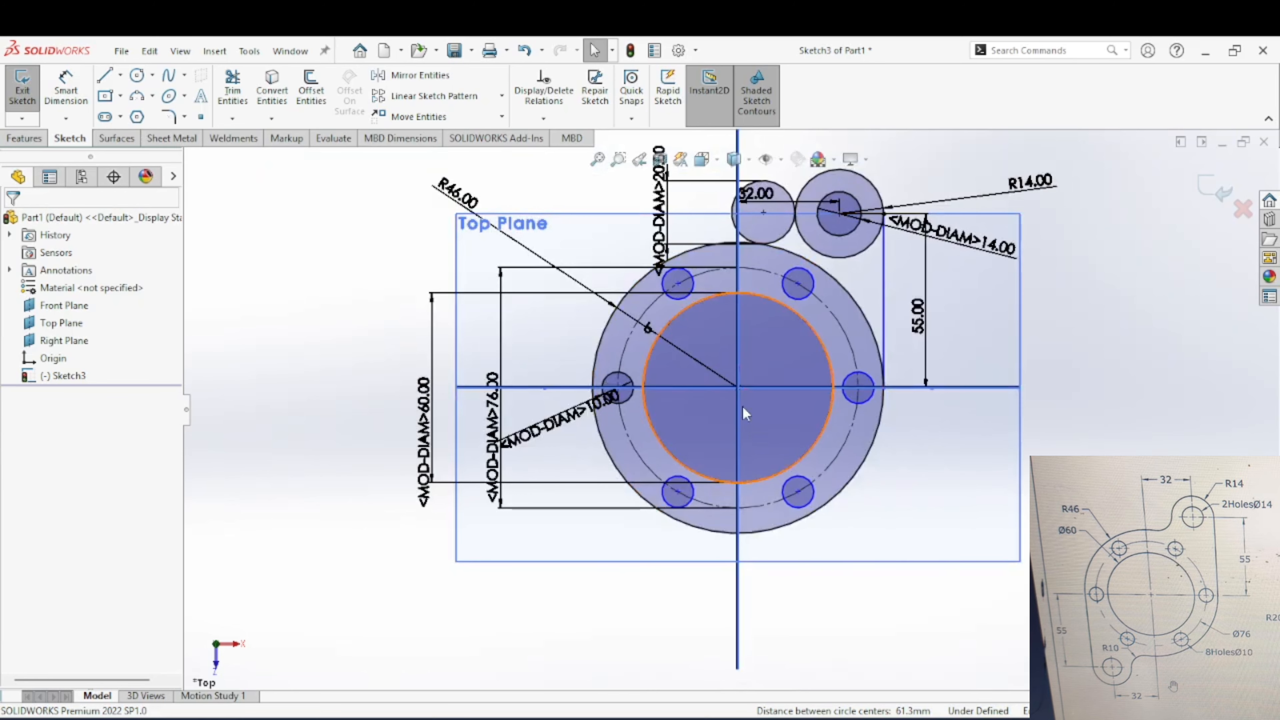
click(232, 93)
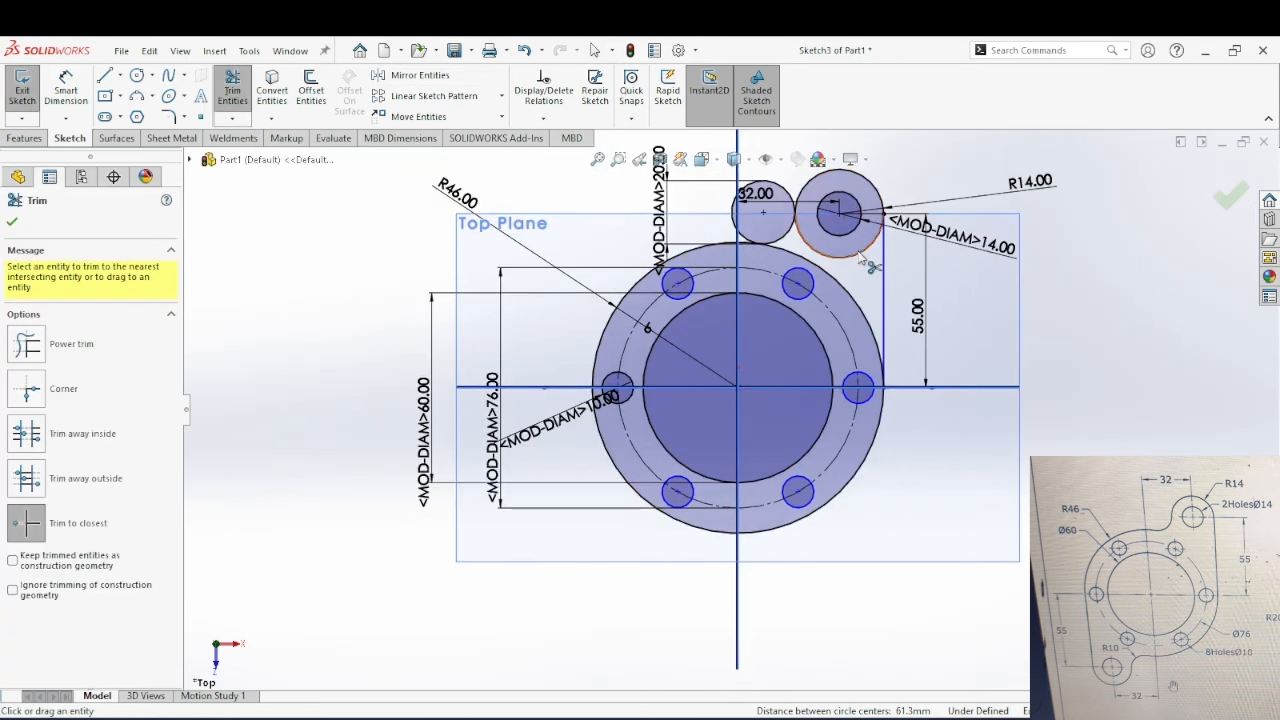
click(870, 246)
click(759, 198)
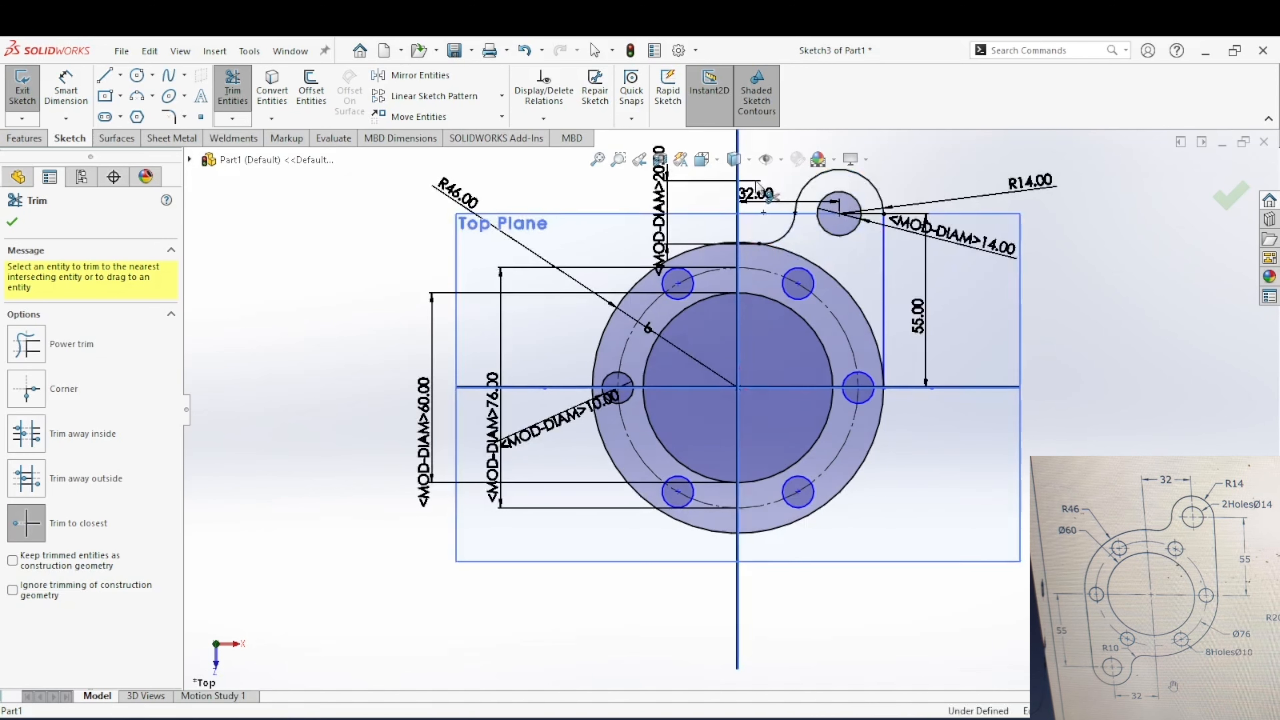
click(820, 269)
key(Escape)
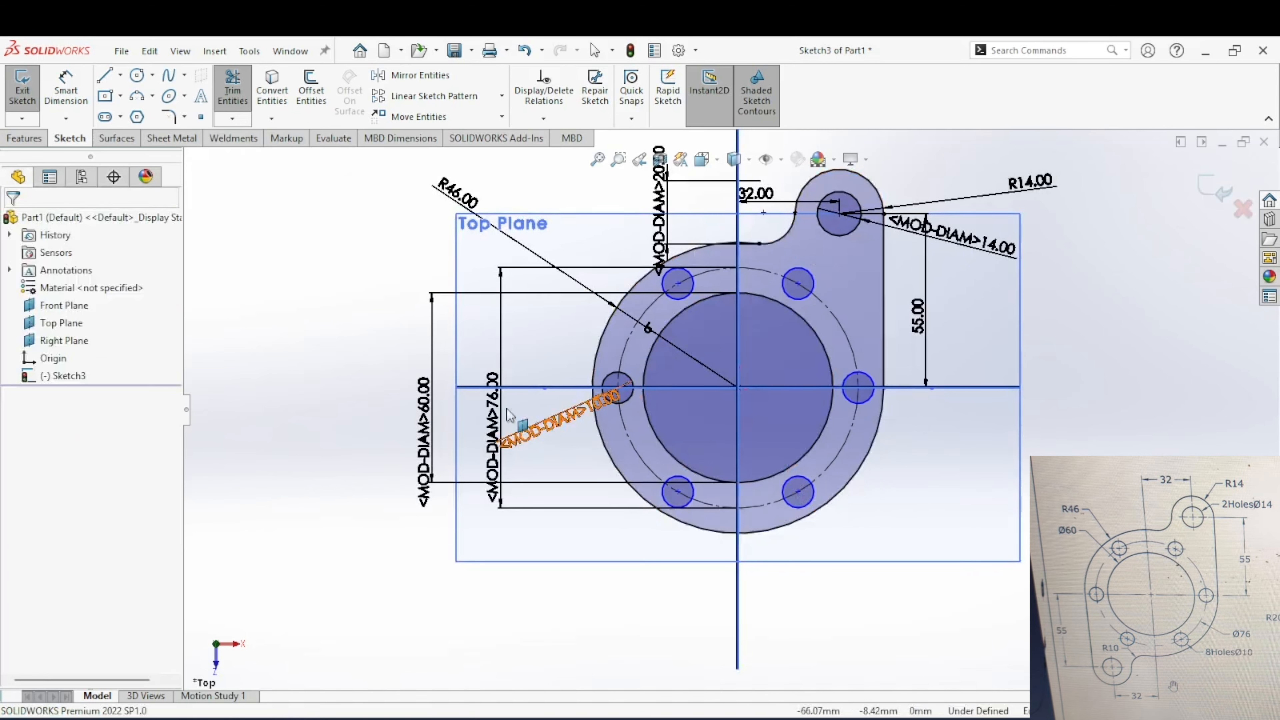
Step: Sketch two concentric circles below and to the left of the flange, about 29 mm and 12 mm in diameter
click(134, 78)
click(618, 575)
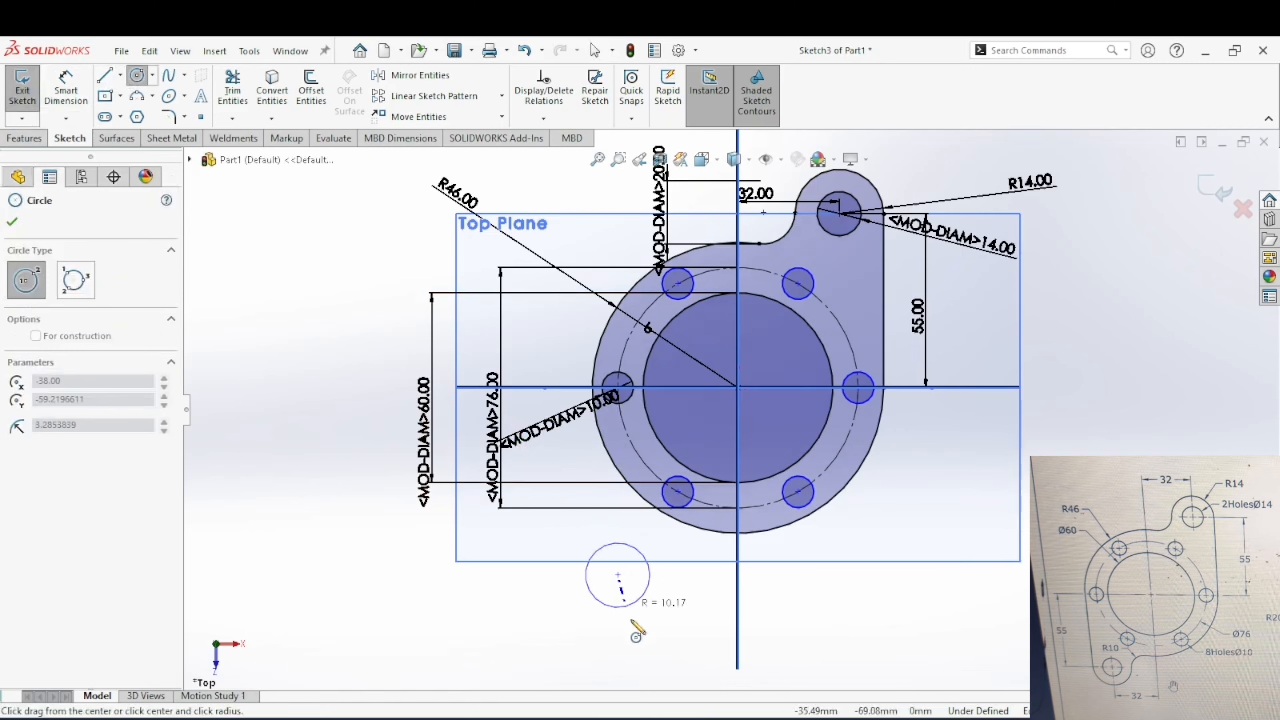
click(656, 603)
key(Escape)
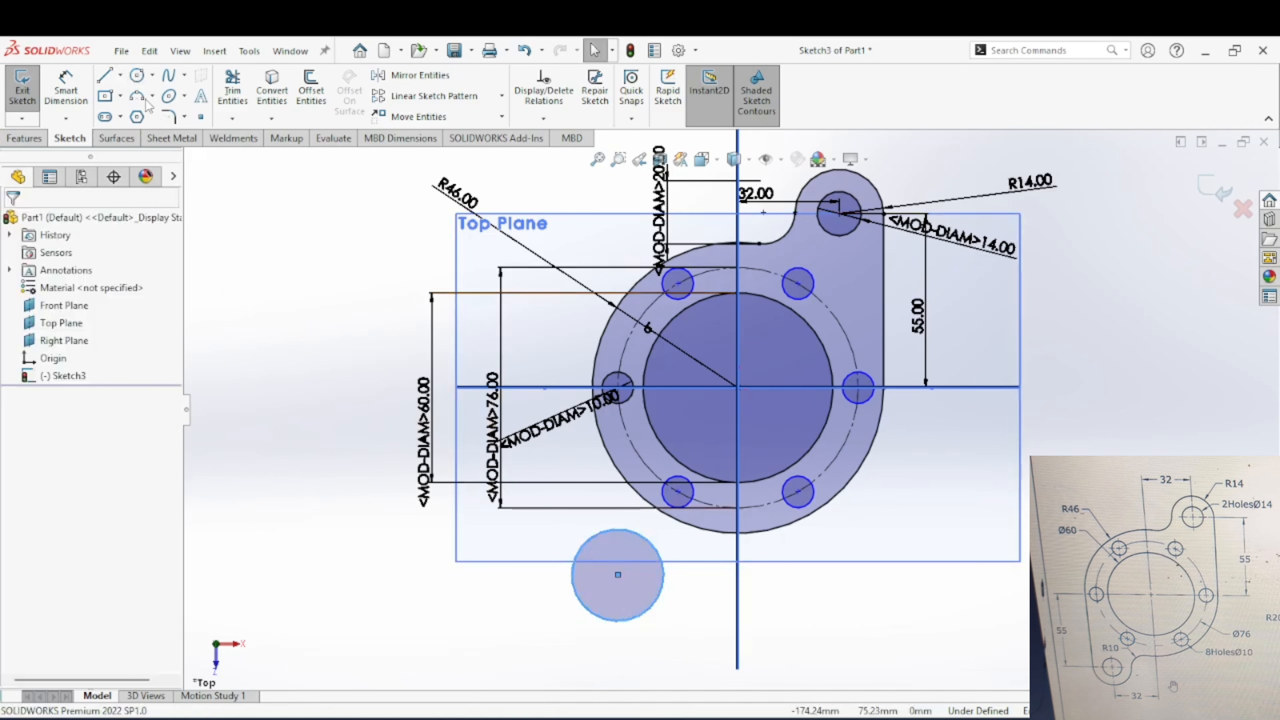
click(137, 76)
click(618, 575)
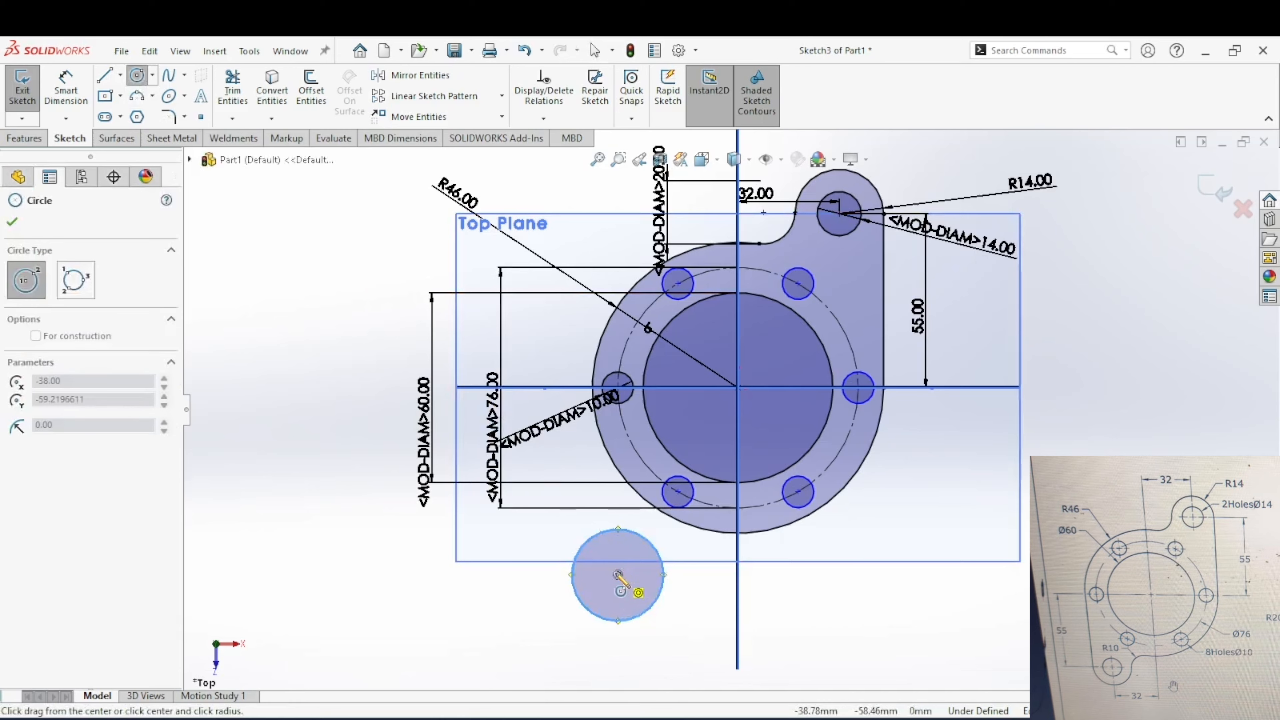
click(634, 600)
key(Escape)
Step: Dimension the diameter of the inner lower-left circle and set it to 14 mm
click(66, 89)
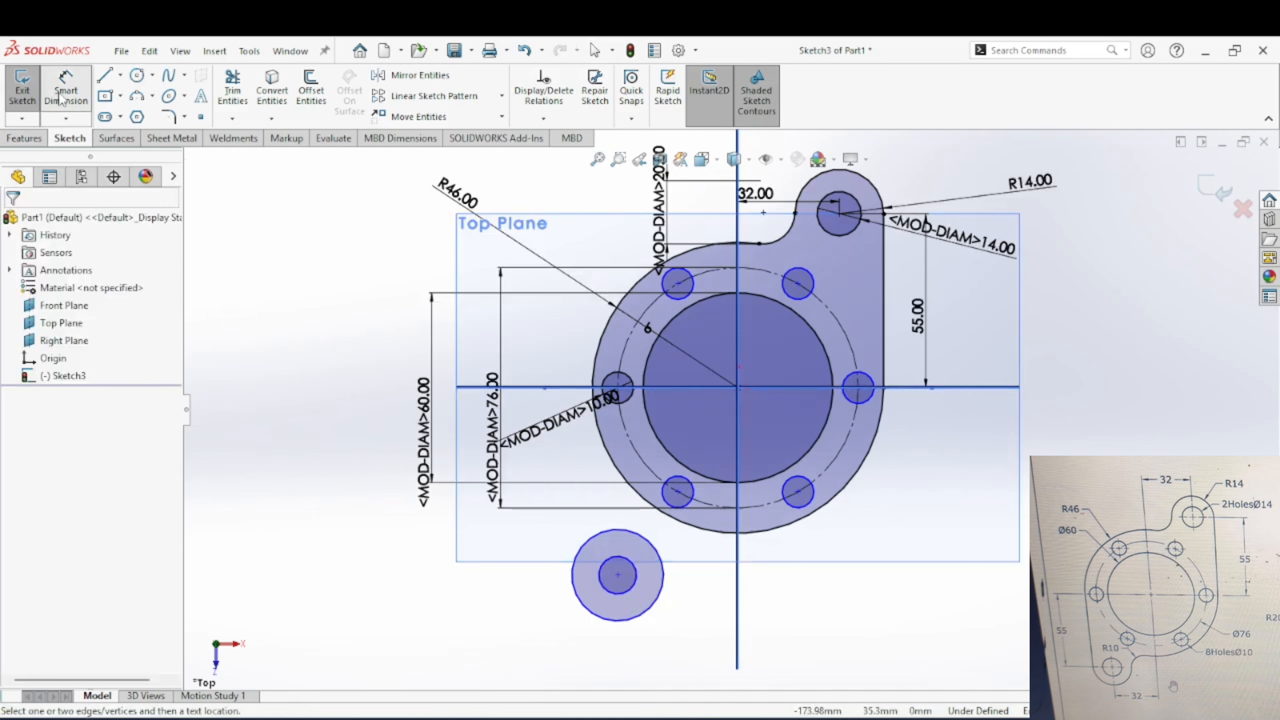
click(628, 602)
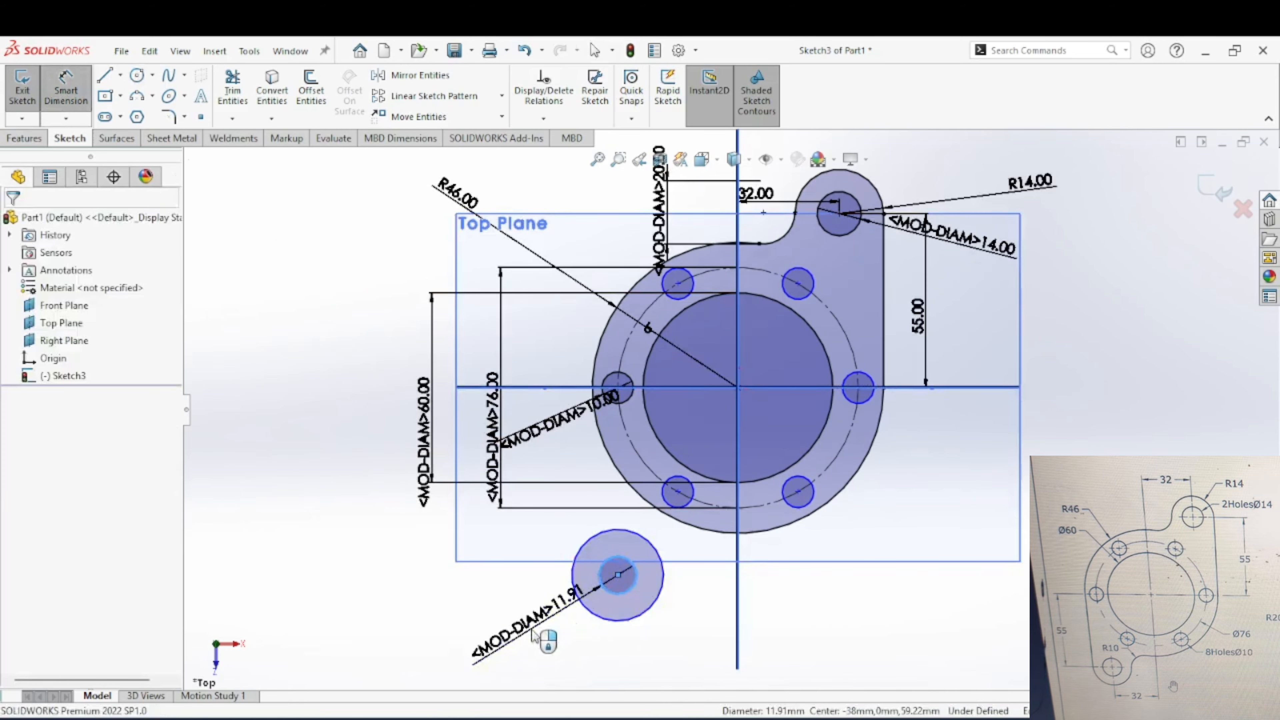
click(534, 637)
text(14)
key(Return)
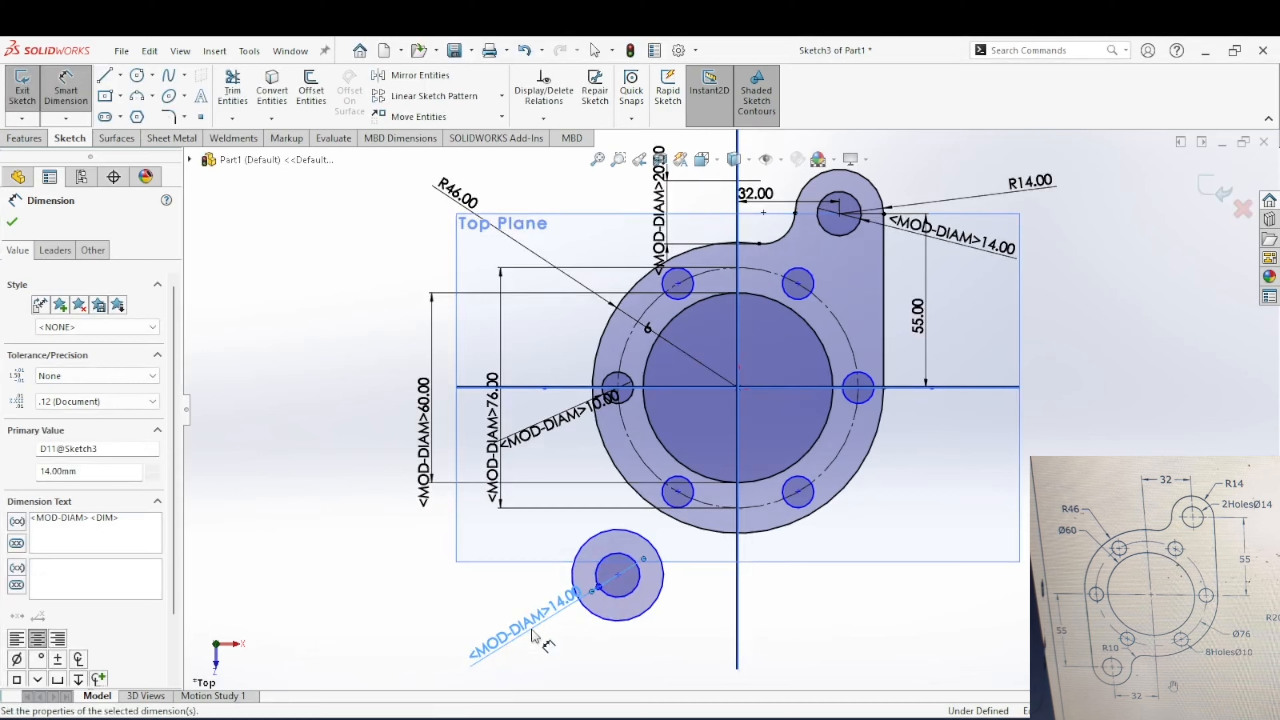
Step: Dimension the outer lower-left circle, display the dimension as a radius, and set it to 14 mm
click(598, 618)
click(567, 653)
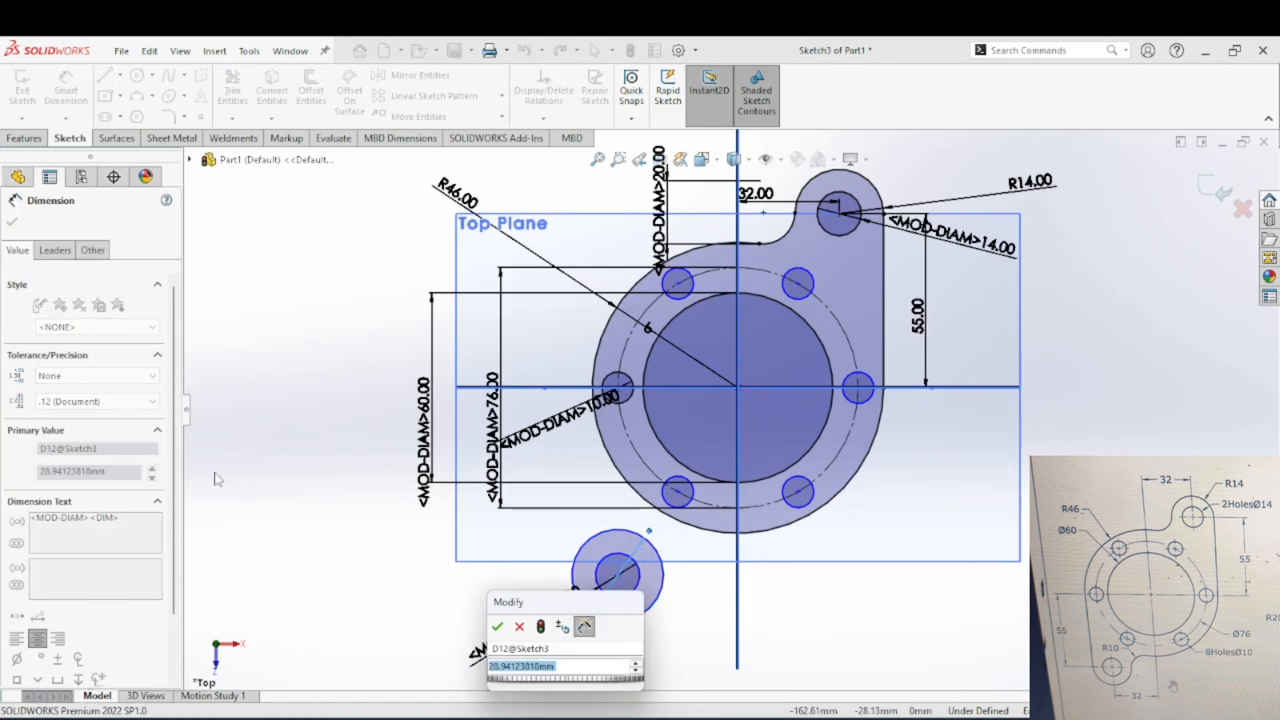
click(42, 251)
click(53, 251)
click(46, 354)
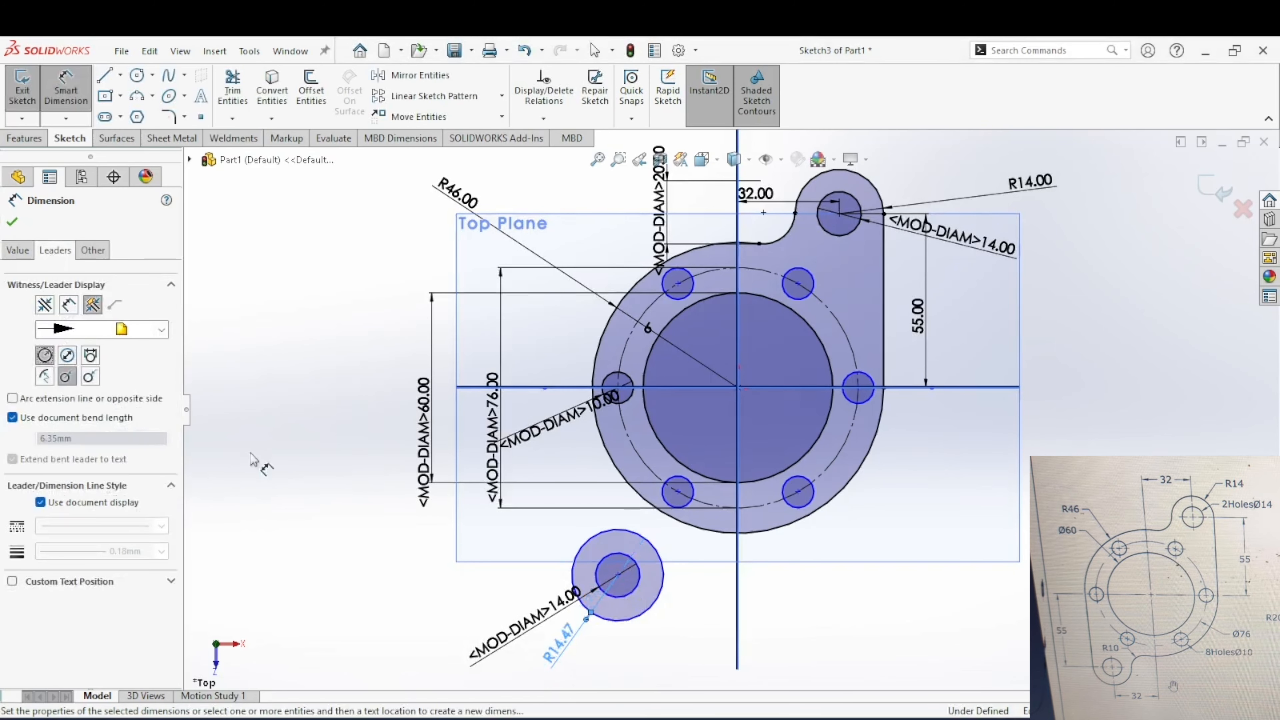
double_click(559, 650)
text(1)
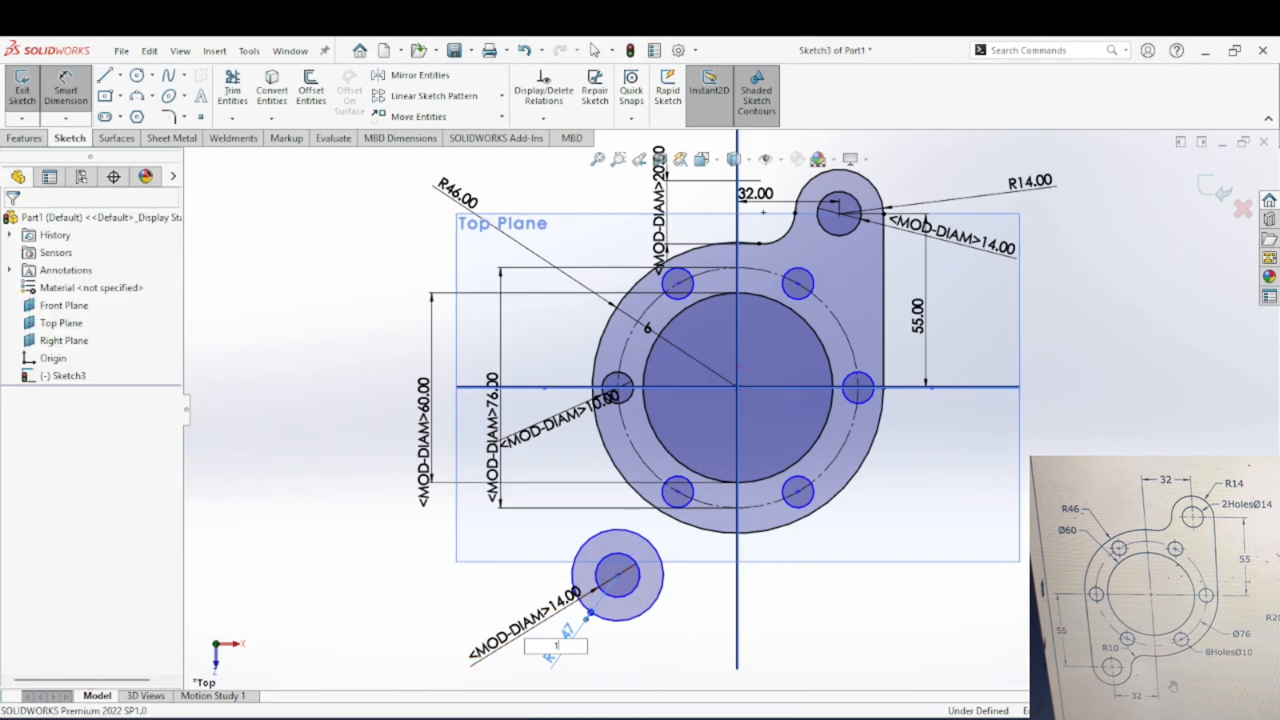
text(4)
key(Return)
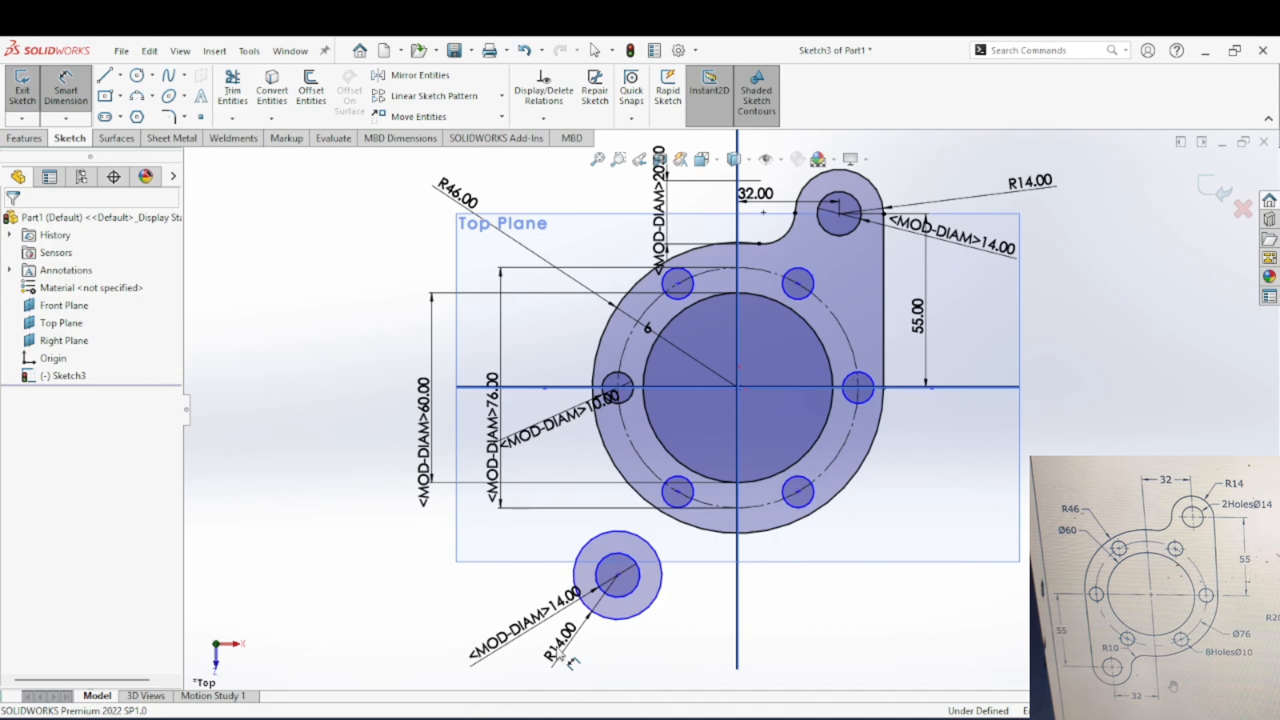
Step: Dimension the horizontal distance from the lower-left circles' centre to the origin and set it to 32 mm
click(619, 576)
click(737, 387)
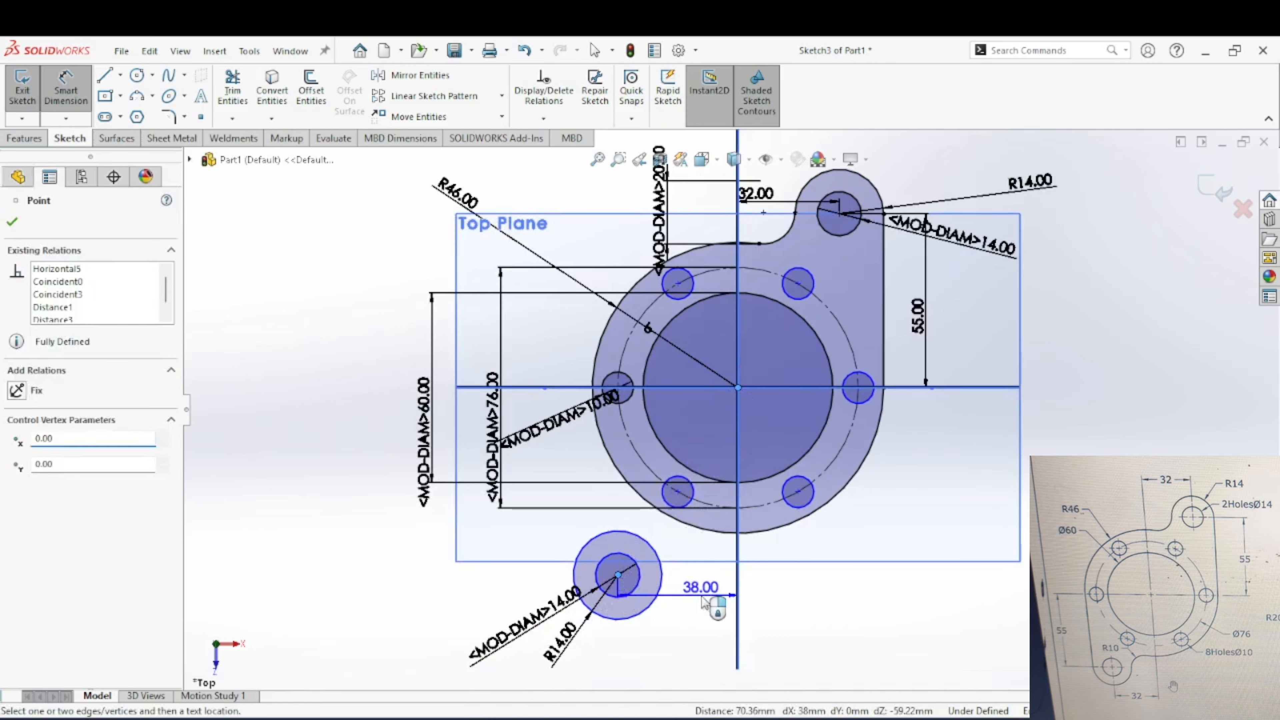
click(704, 603)
text(32)
key(Return)
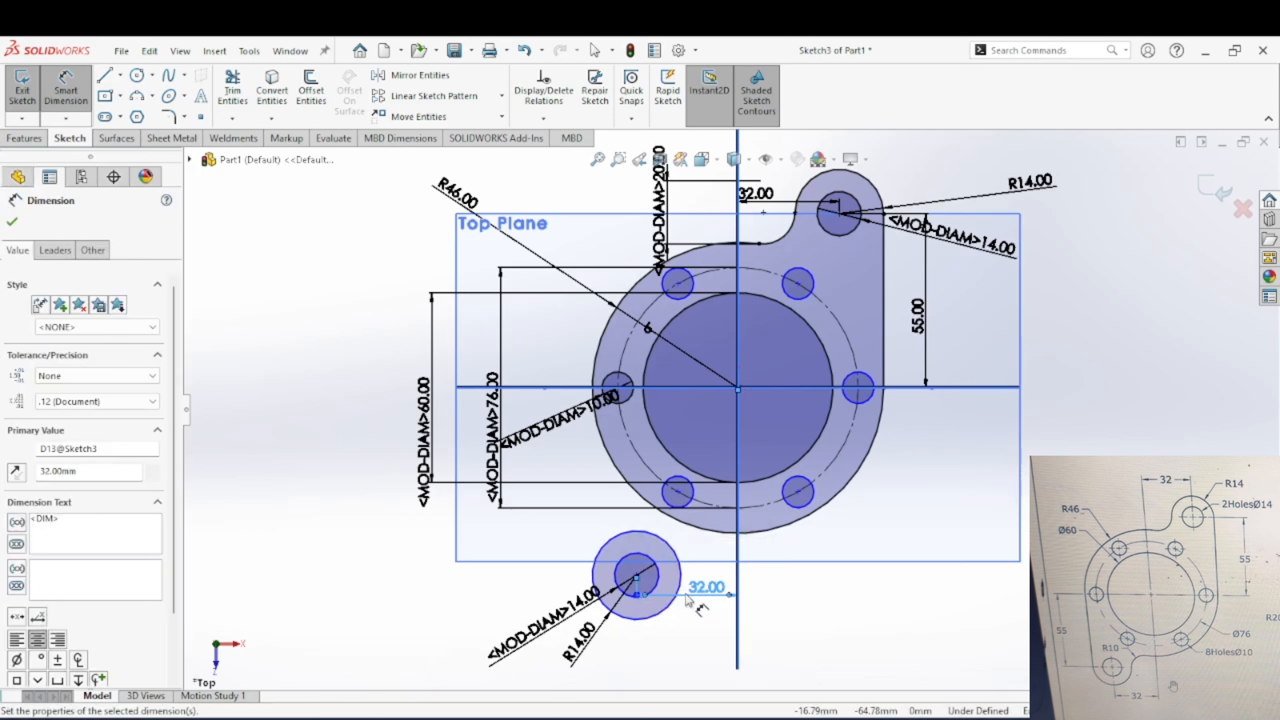
Step: Dimension the vertical distance from the lower-left circles' centre to the origin and set it to 55 mm
click(636, 576)
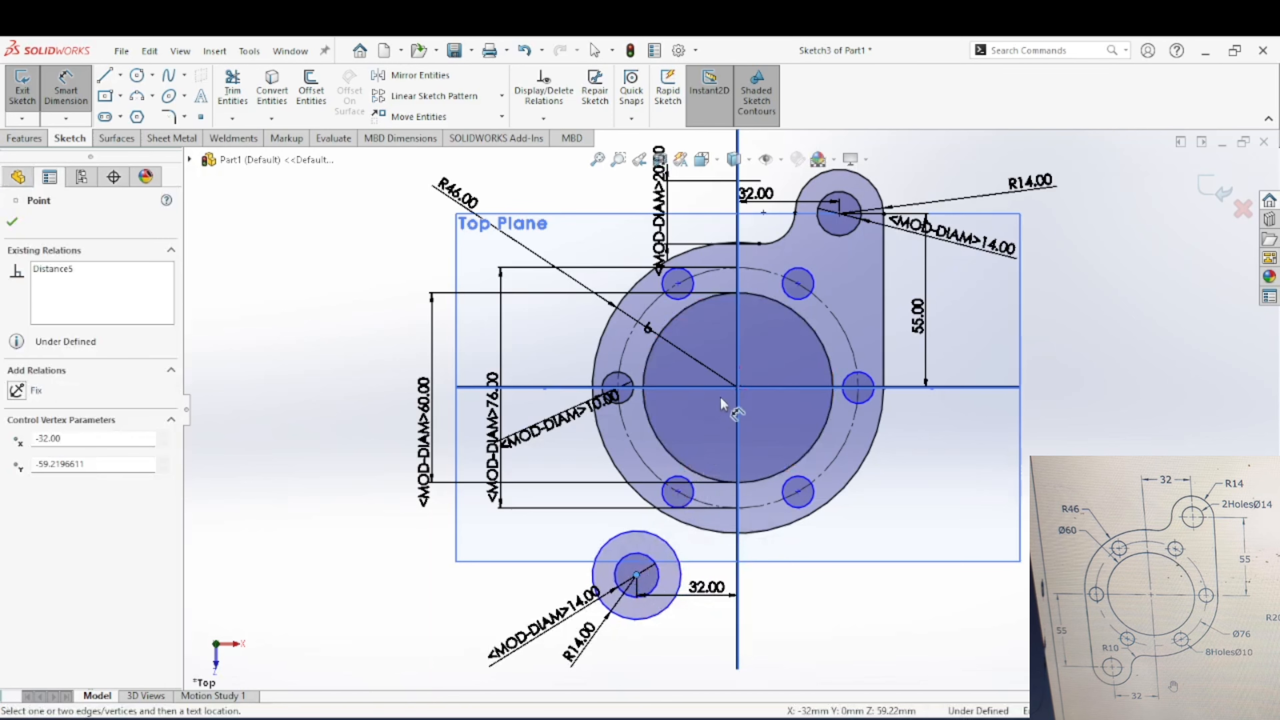
click(738, 388)
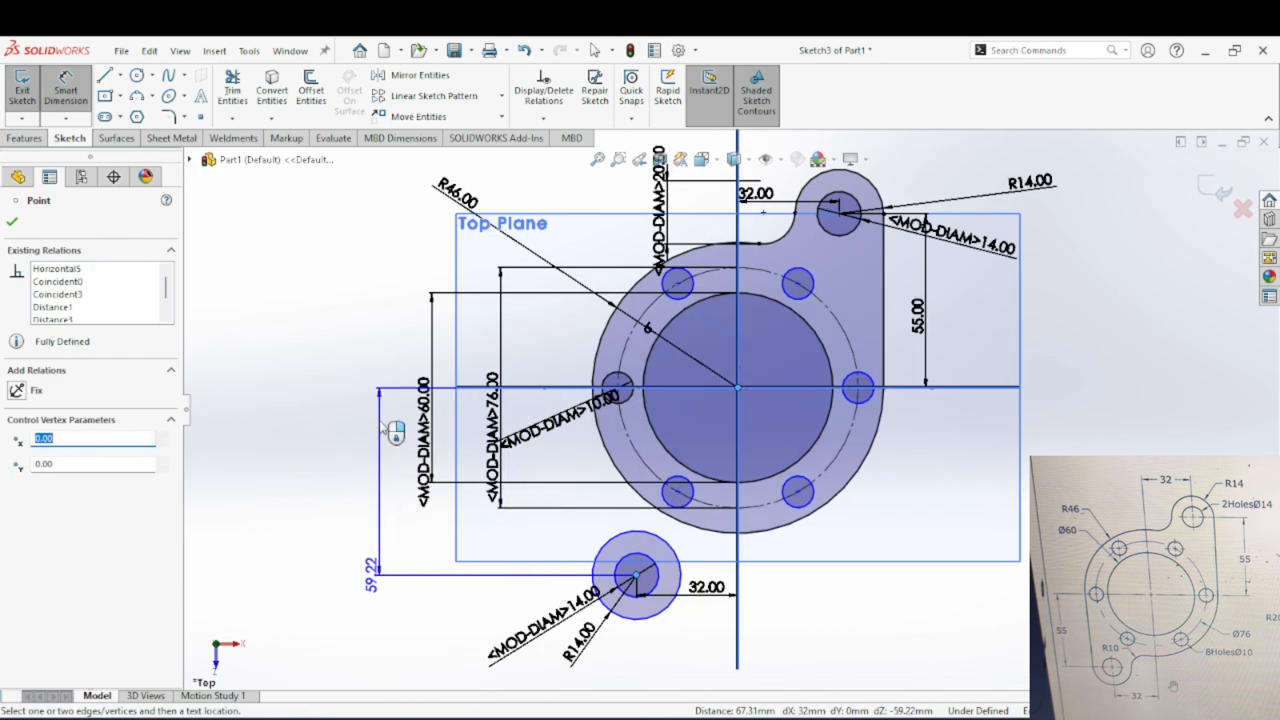
click(384, 429)
text(55)
key(Return)
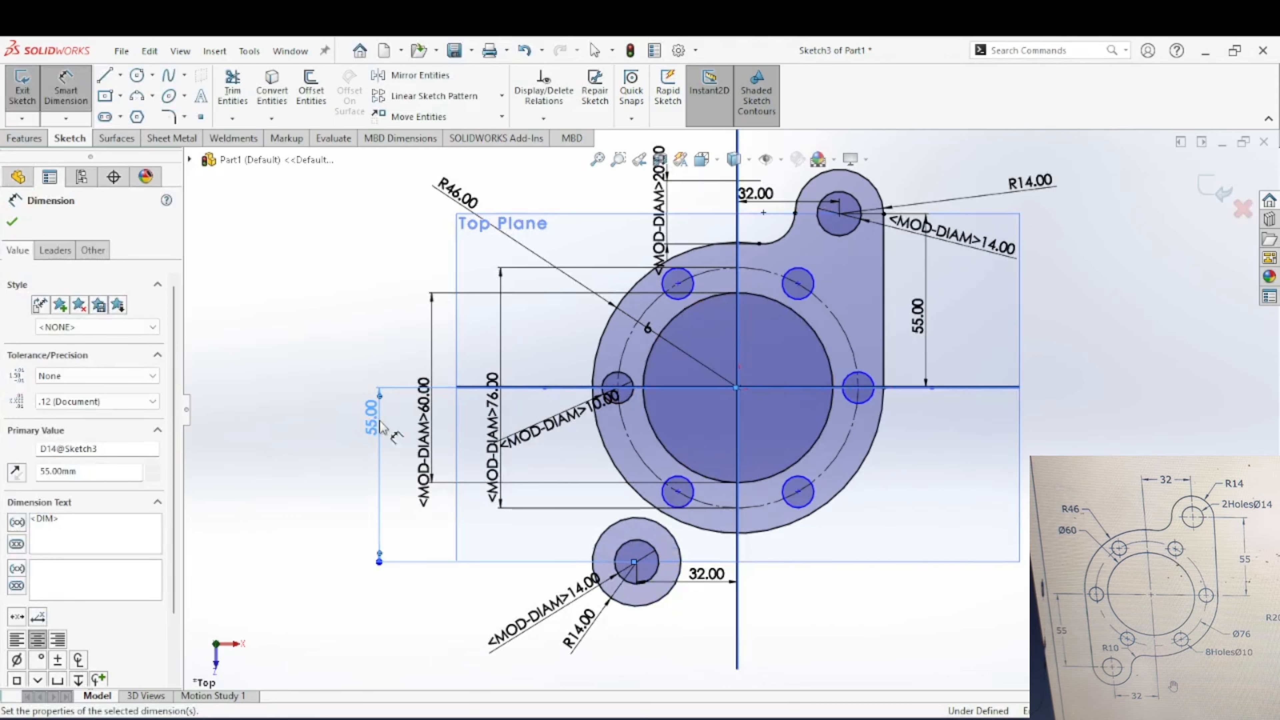
key(Escape)
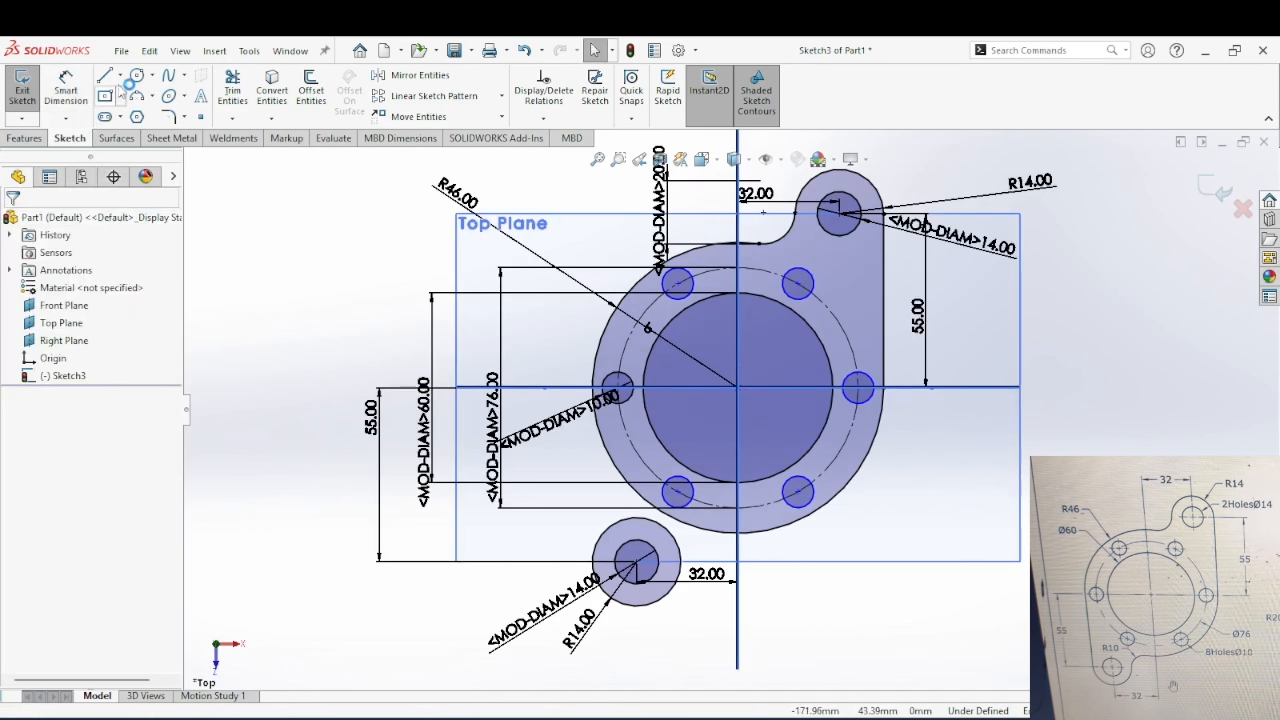
Step: Sketch a circle below the flange, just to the right of the lower-left lug circles
click(134, 80)
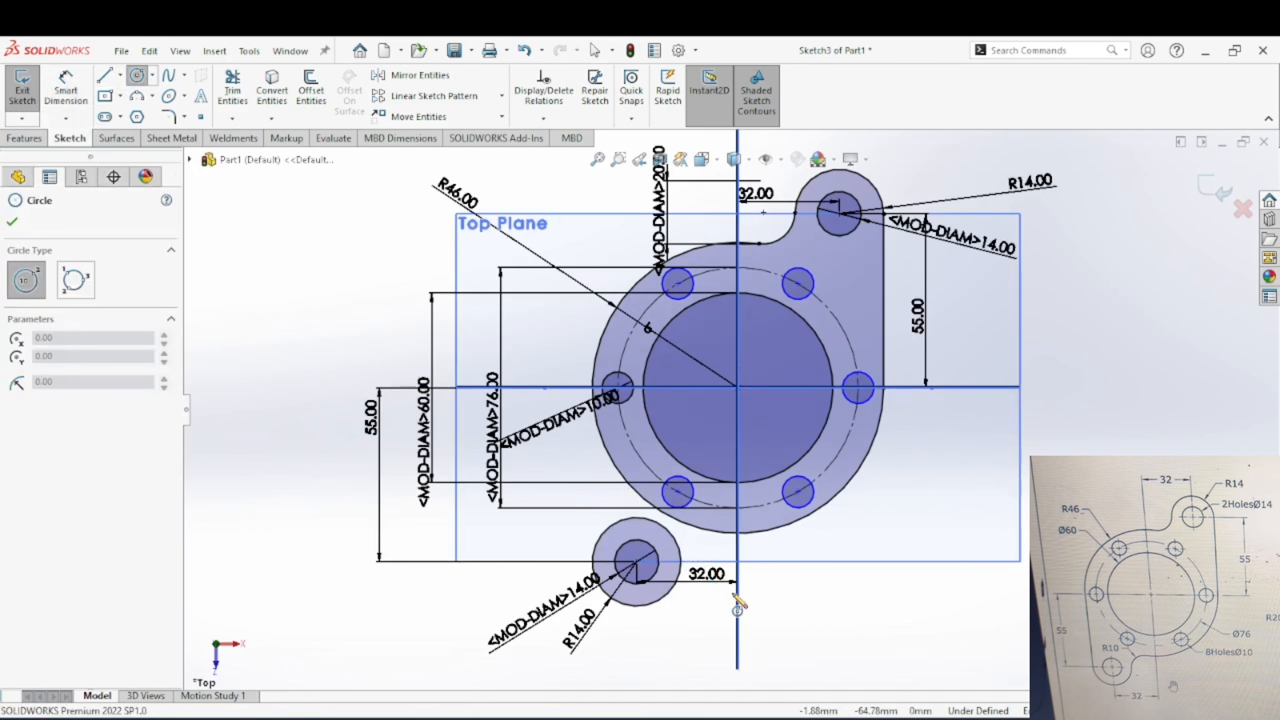
click(750, 577)
click(792, 576)
key(Escape)
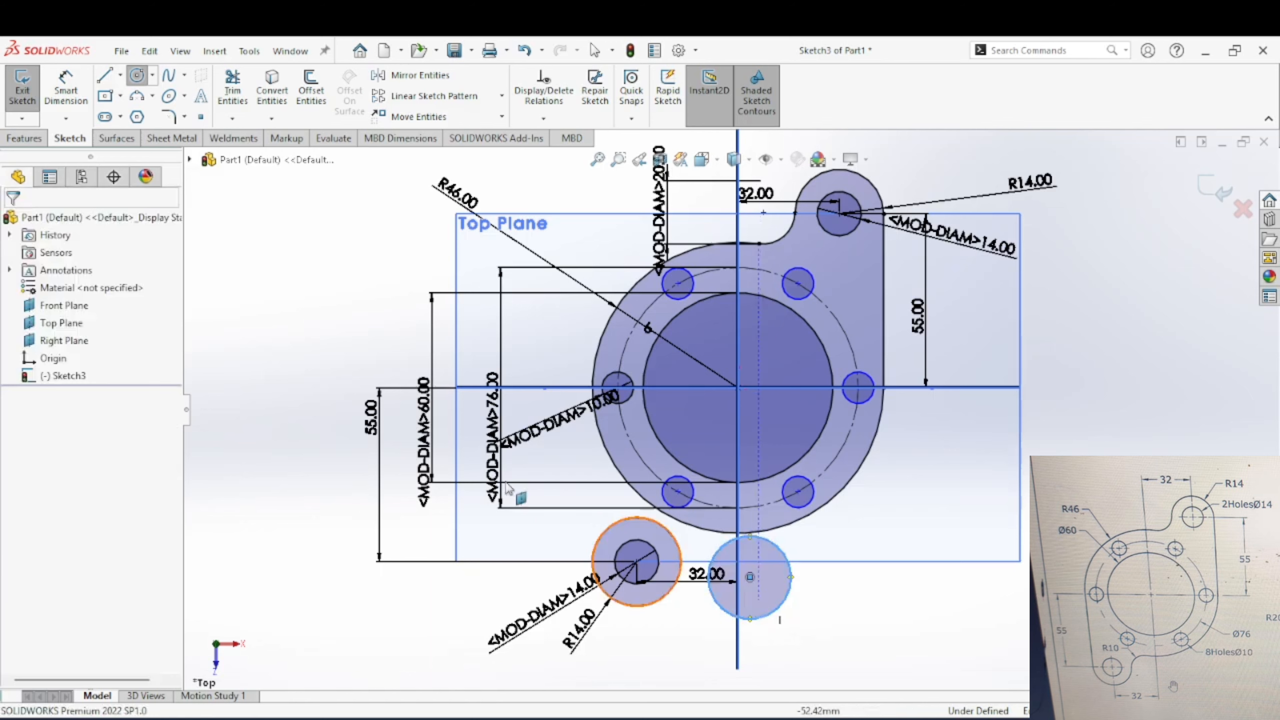
Step: Dimension the diameter of the small circle below the flange and set it to 20 mm
click(70, 97)
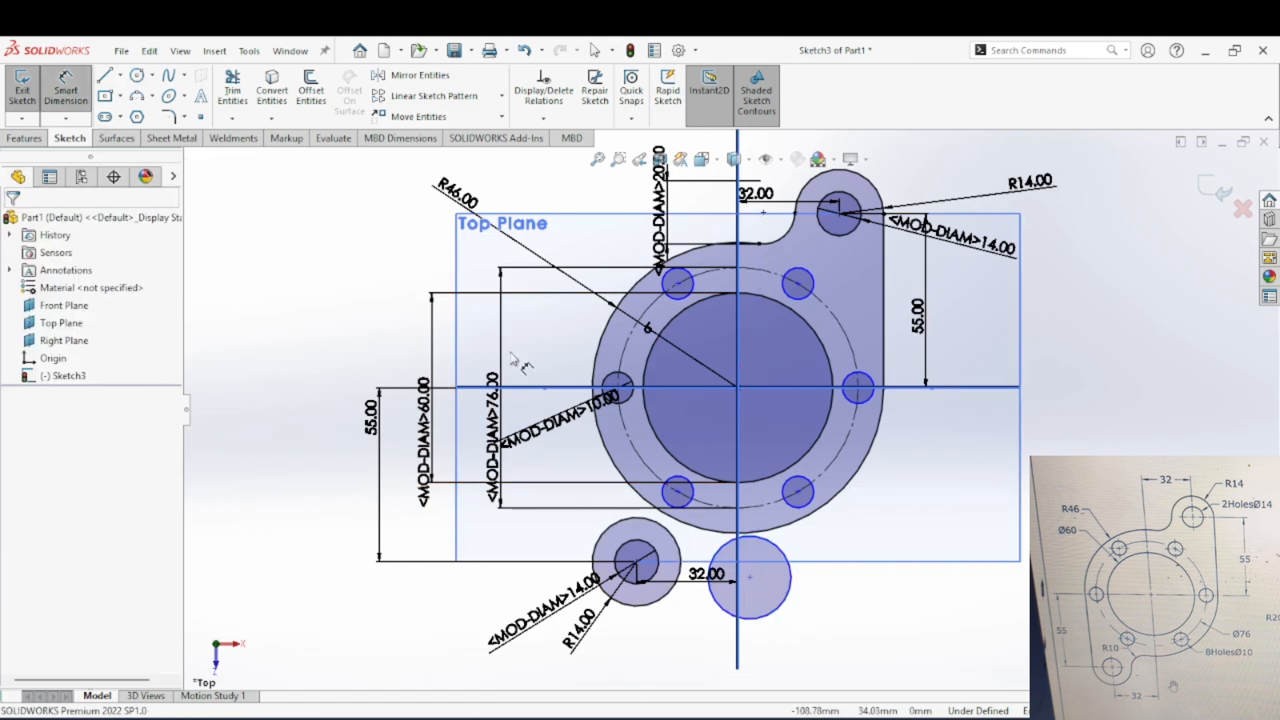
click(784, 607)
click(792, 621)
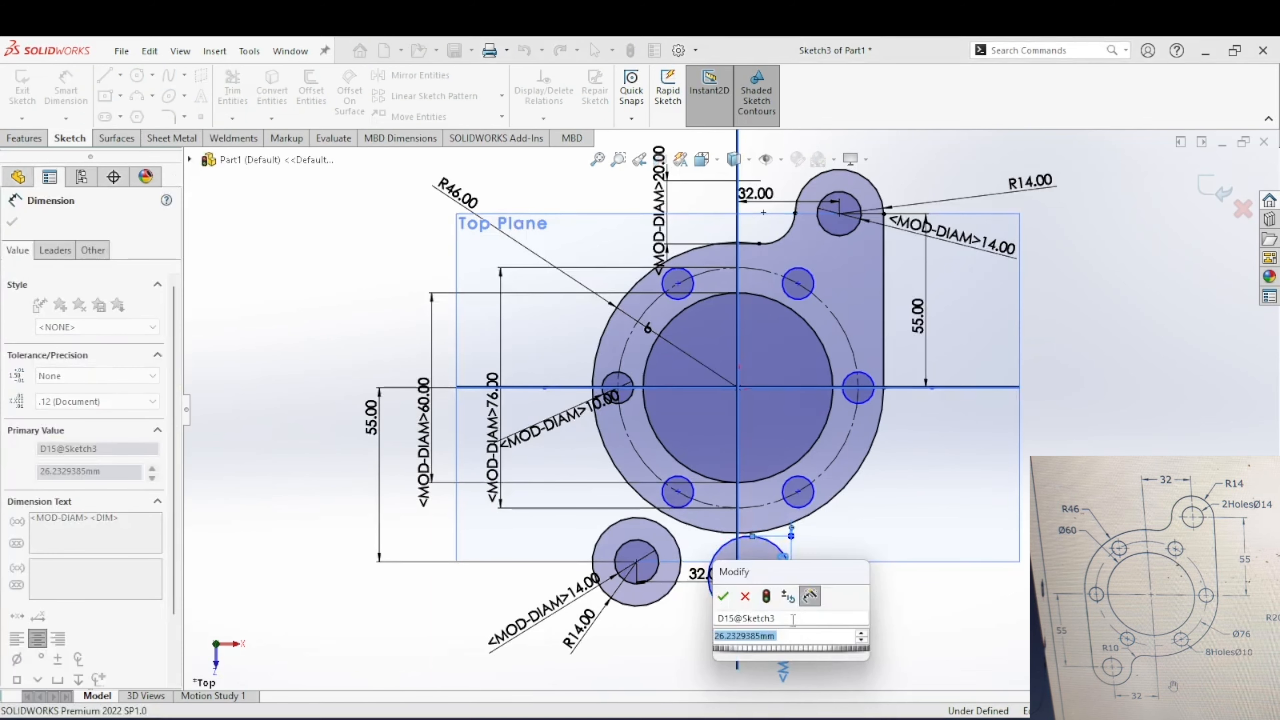
text(20)
key(Return)
key(Escape)
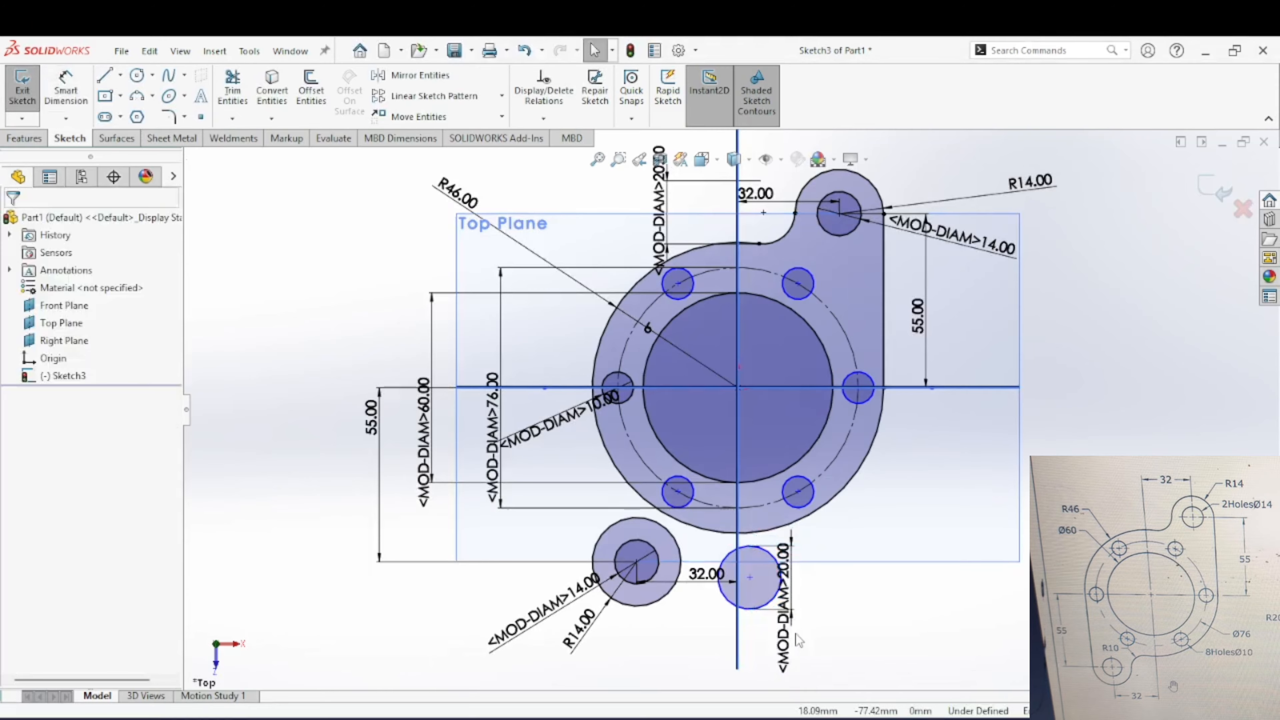
click(726, 611)
key(Escape)
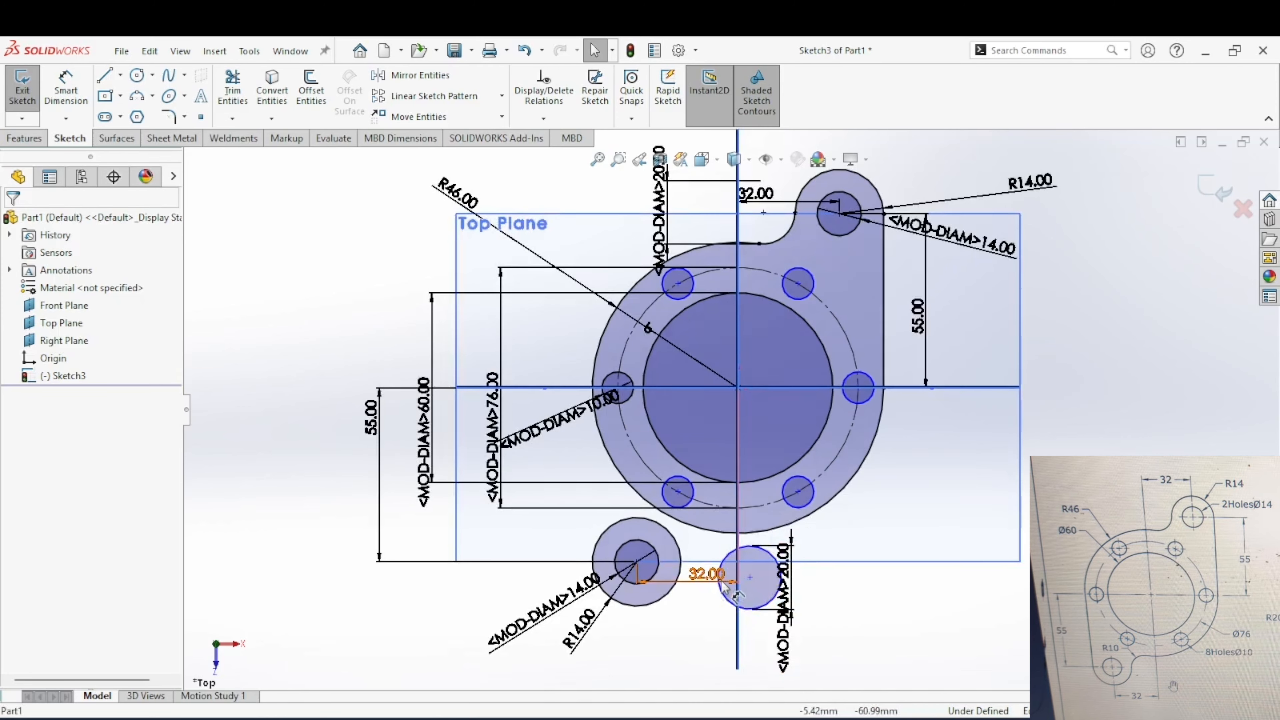
Step: Make the 20 mm circle below the flange tangent to the outer circle of the lower-left lug
click(721, 594)
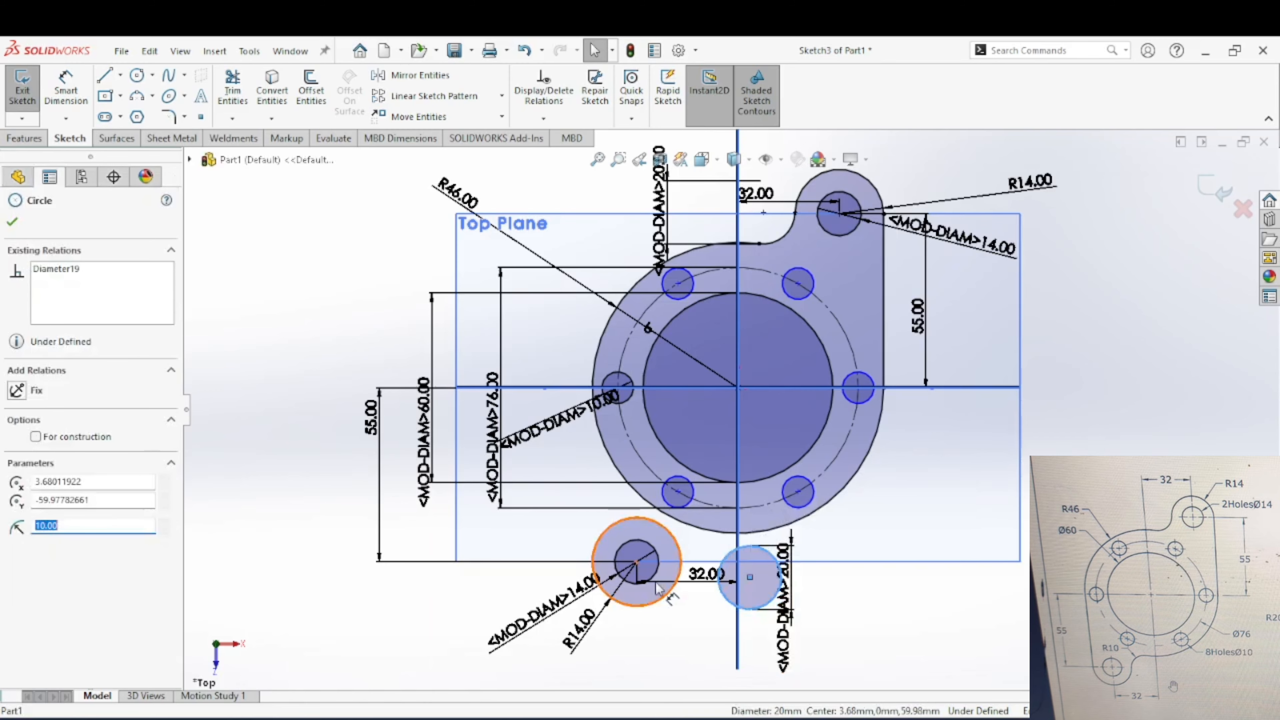
ctrl+click(632, 560)
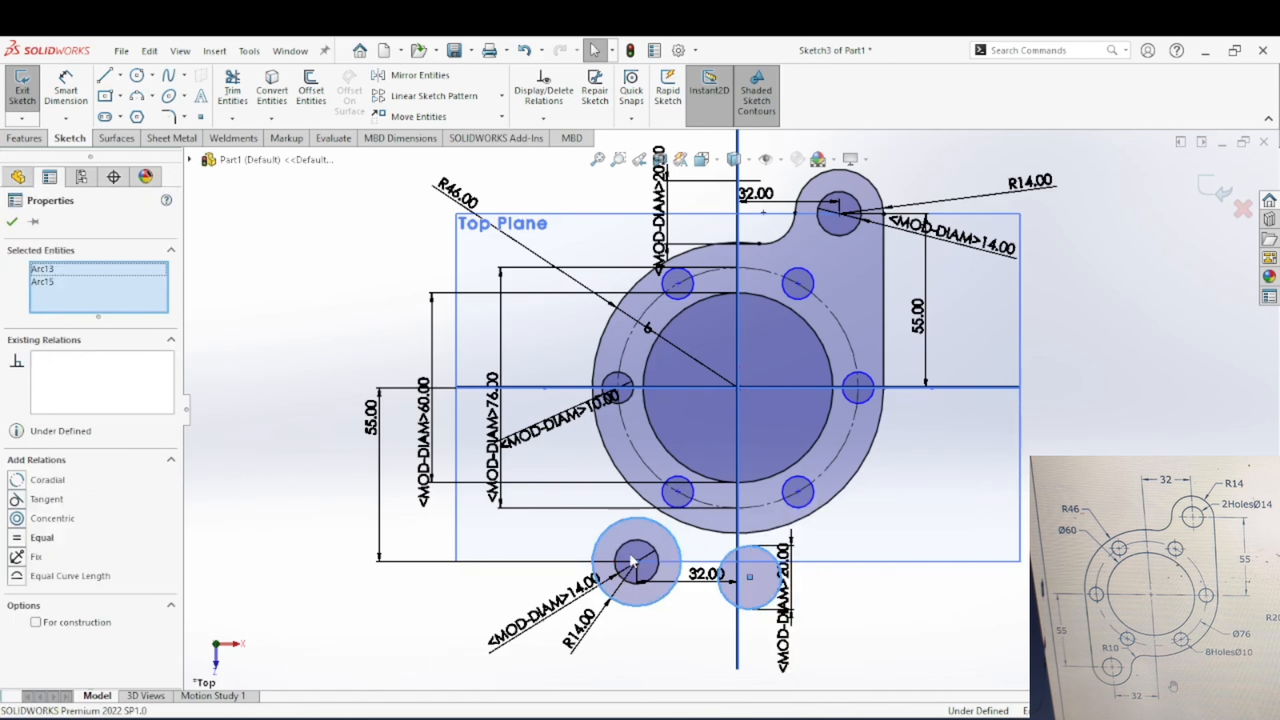
click(46, 499)
key(Escape)
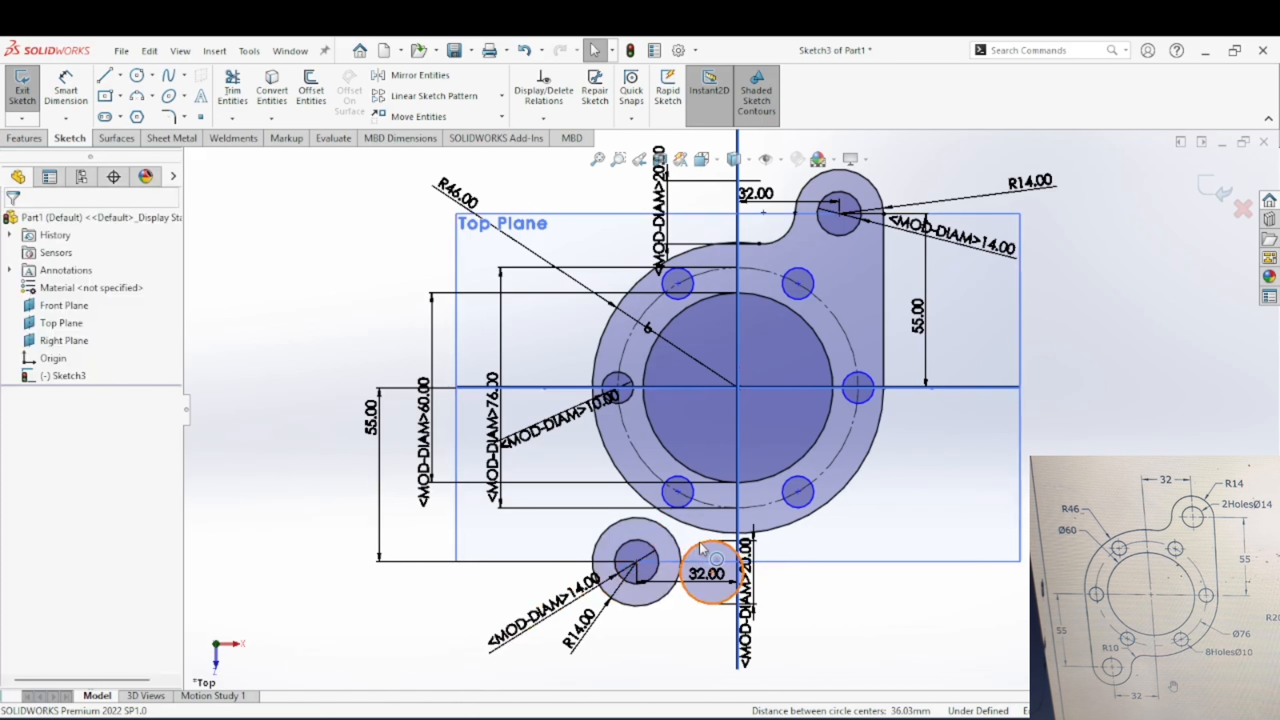
click(704, 548)
click(708, 527)
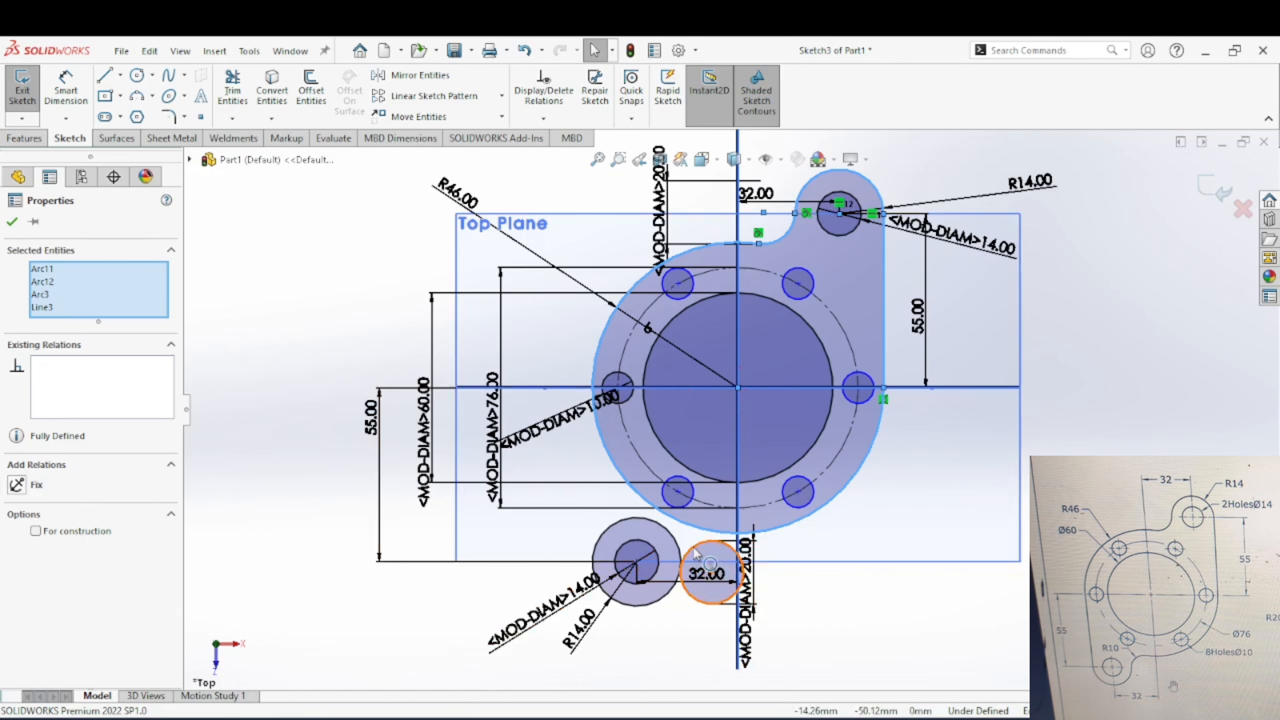
ctrl+click(684, 575)
key(Escape)
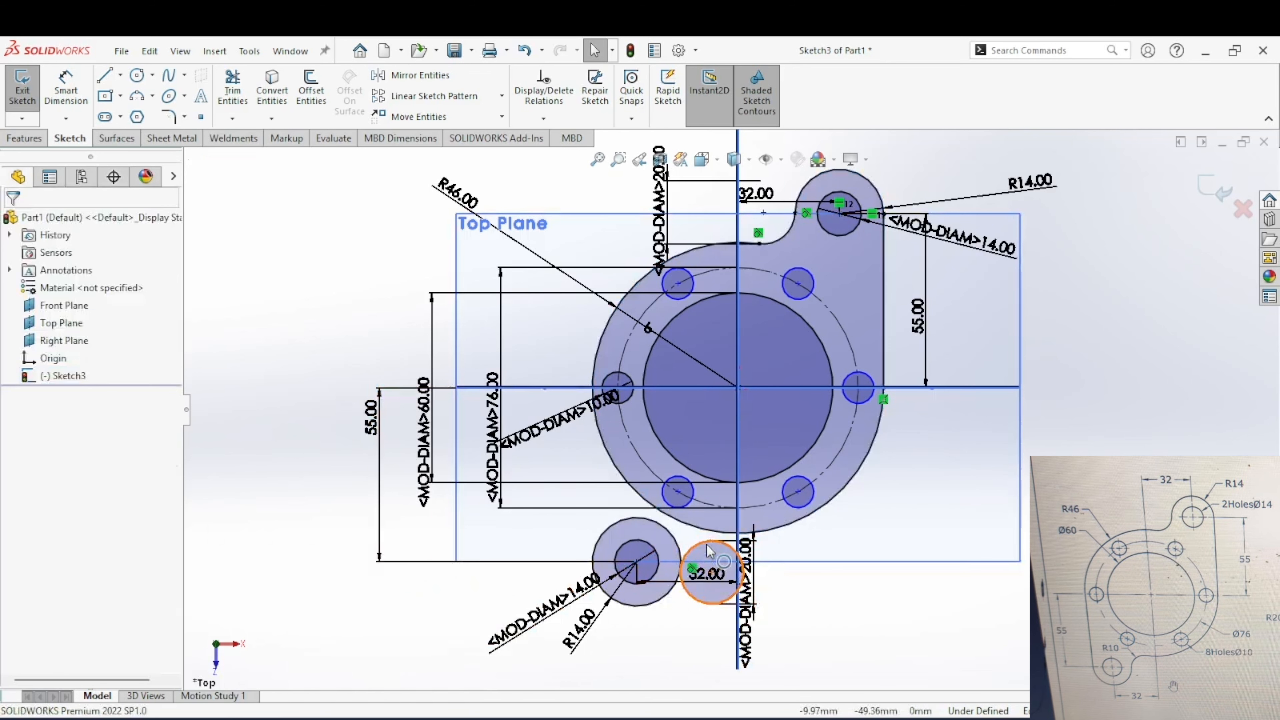
Step: Make the lower 20 mm circle tangent to the flange's outer R46 arc
click(695, 545)
ctrl+click(705, 529)
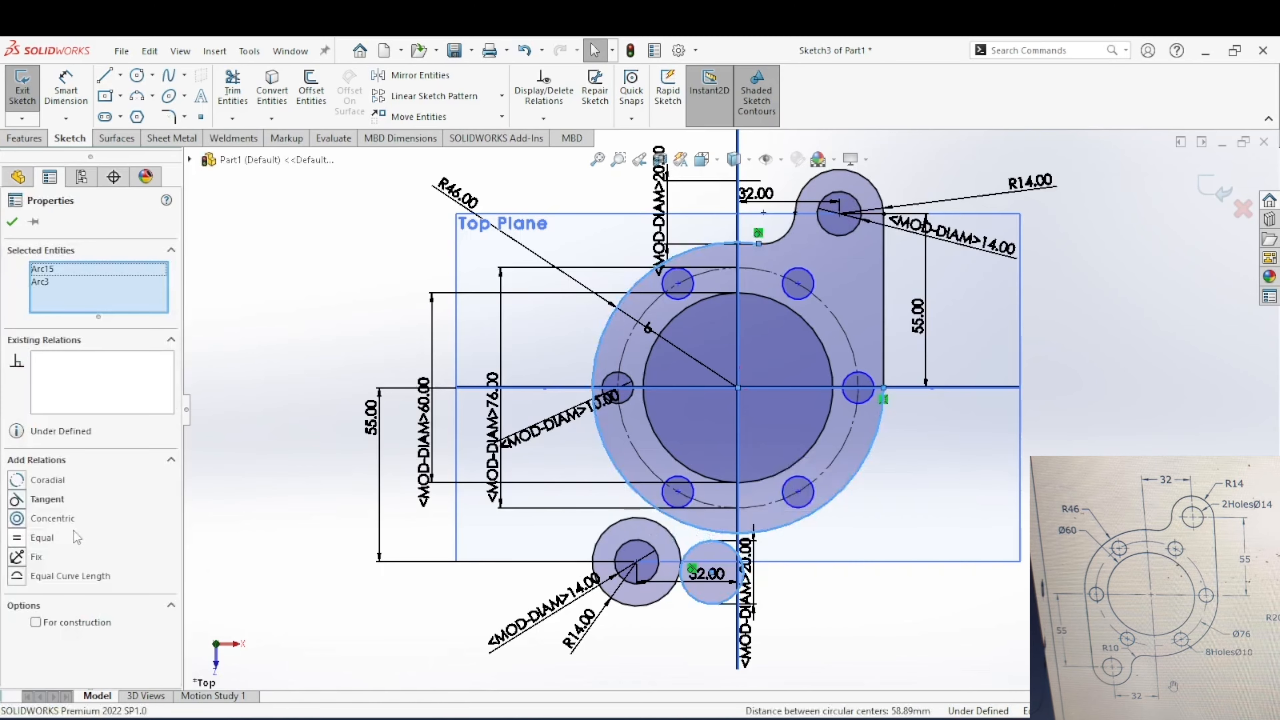
click(48, 500)
key(Escape)
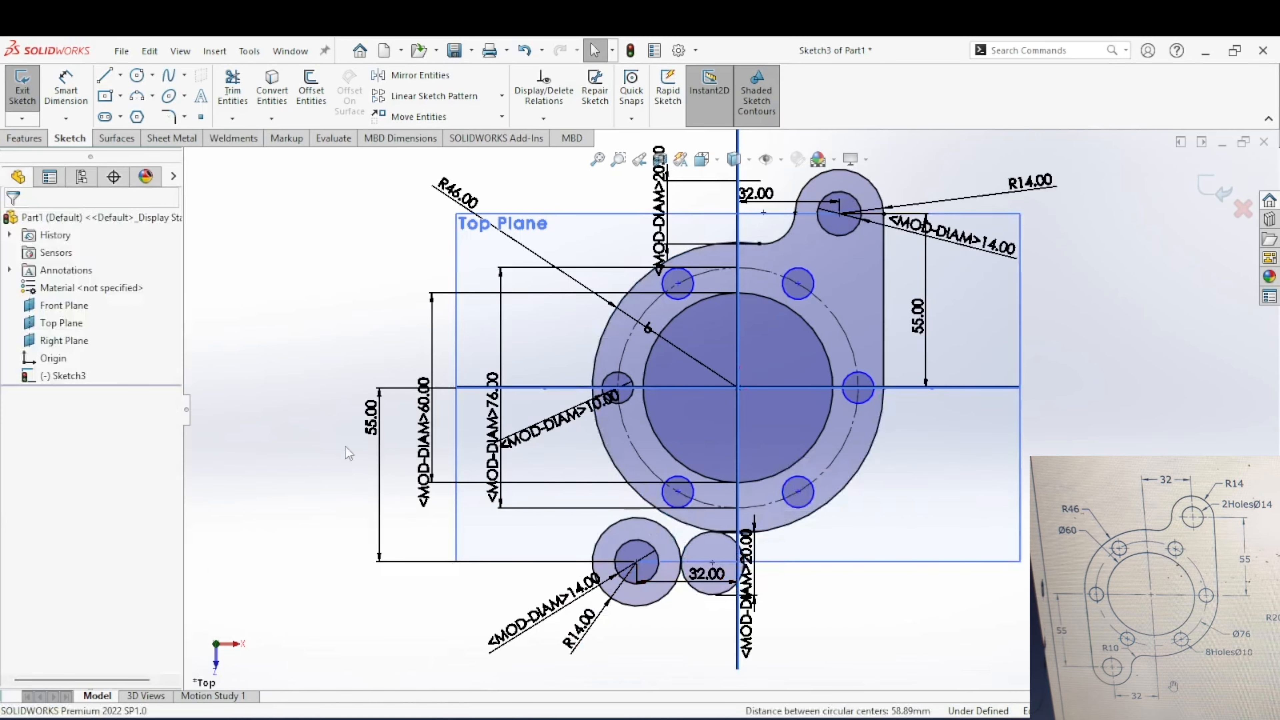
Step: Draw a 55 mm vertical line from the lower-left lug circle's leftmost point up to the flange's leftmost point
click(104, 75)
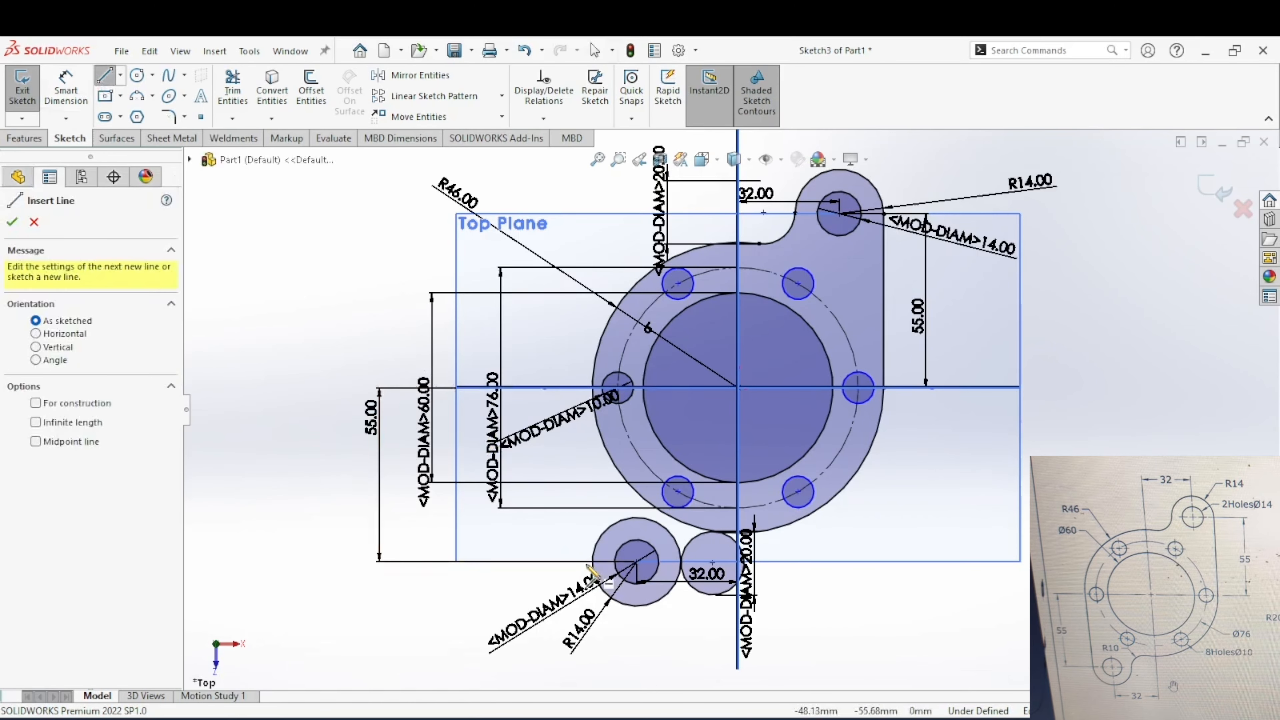
click(593, 561)
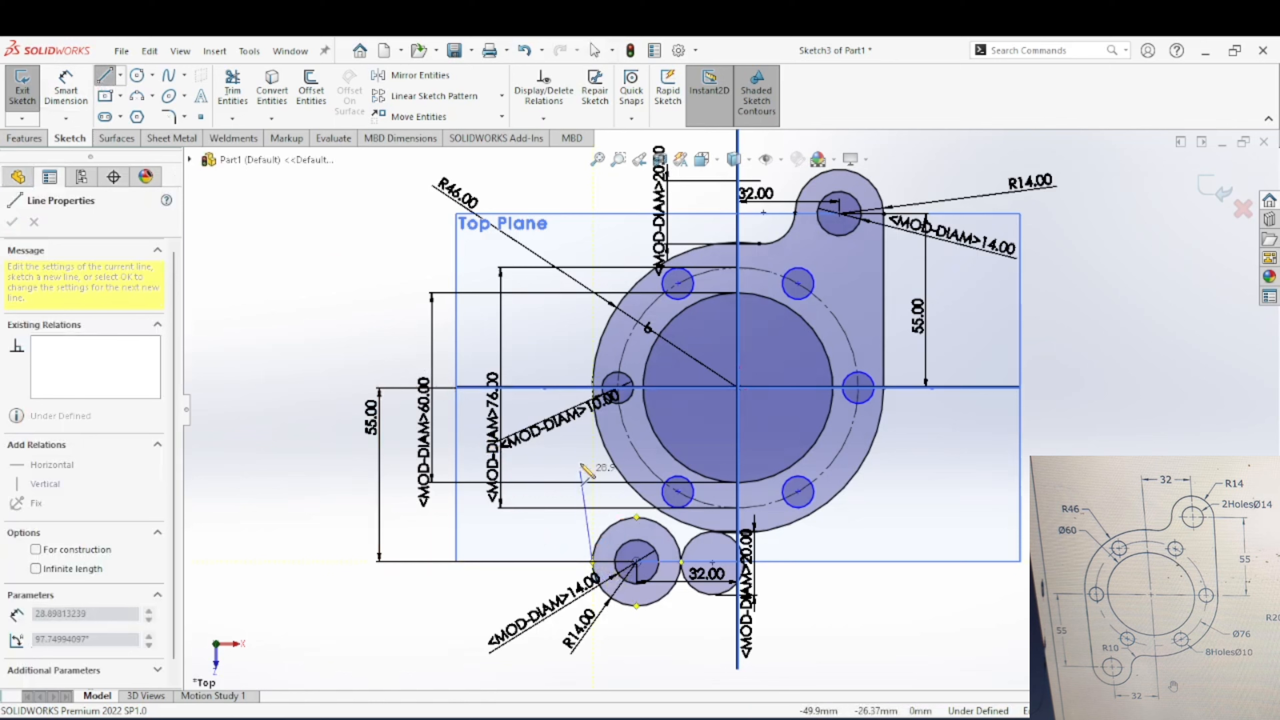
click(593, 387)
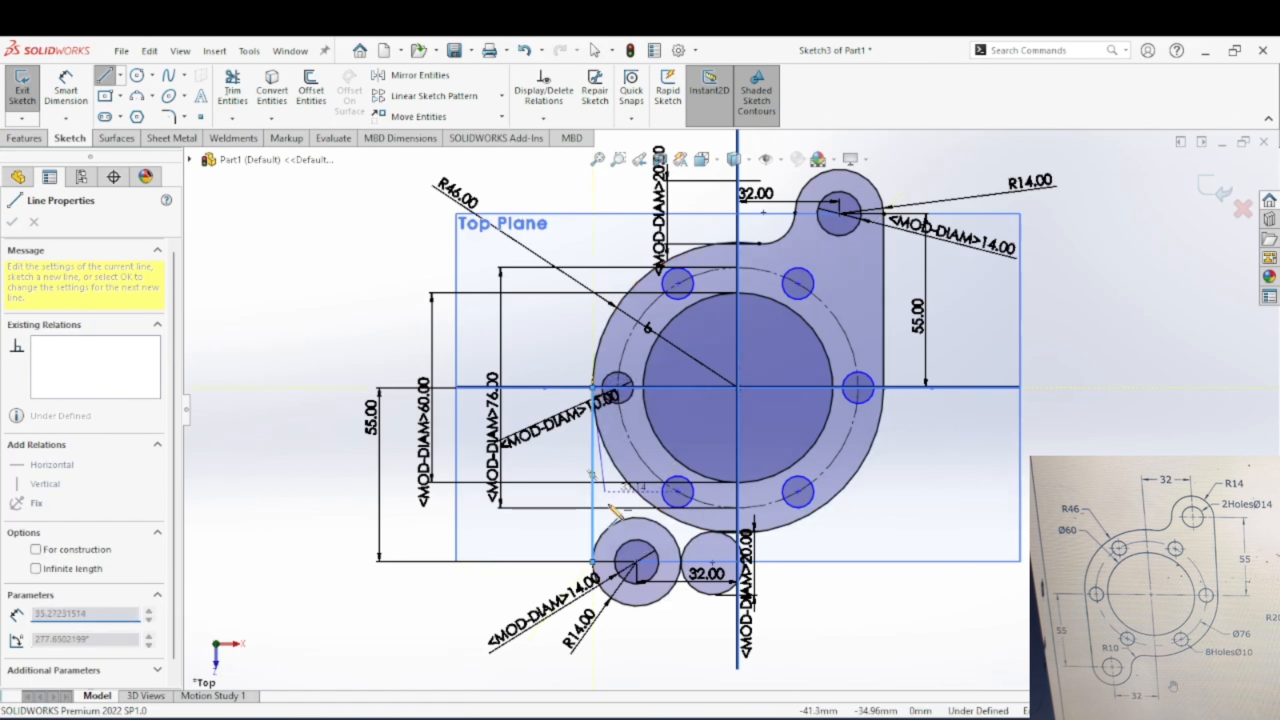
key(Escape)
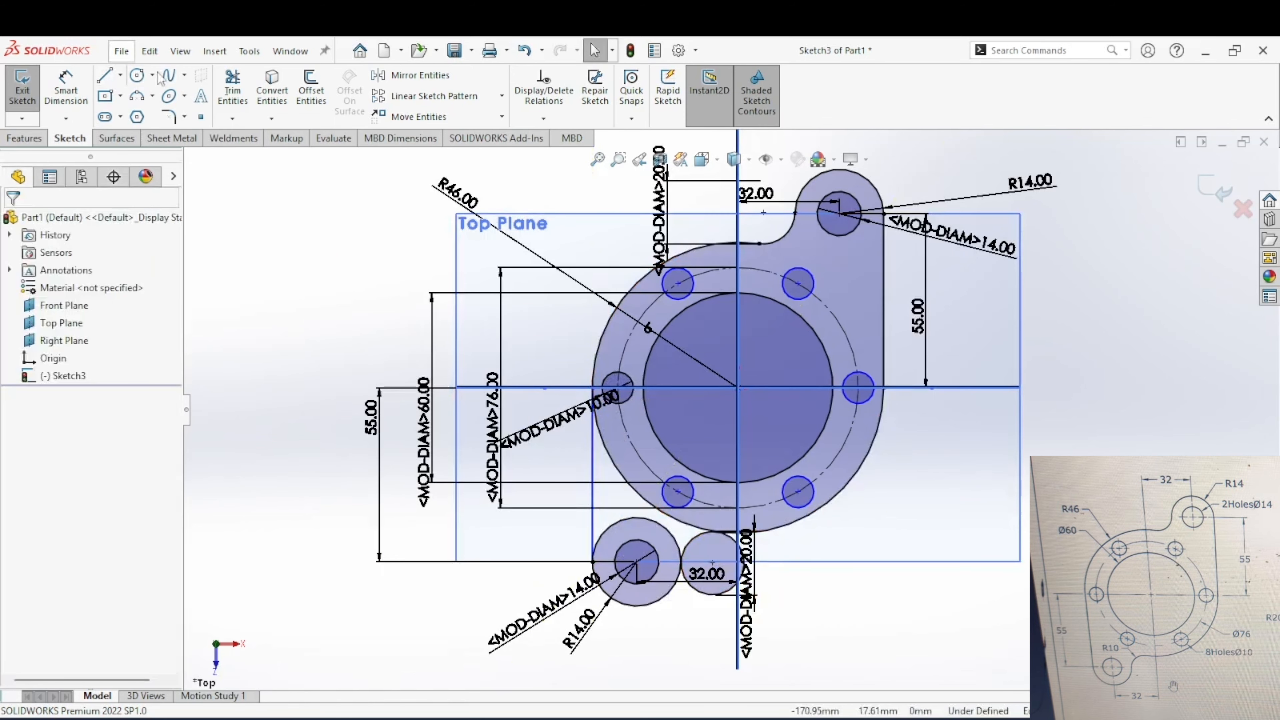
Step: Trim the flange arc, the lower 20 mm circle and the lug circle to leave one blended outline around the lower-left lug
click(229, 89)
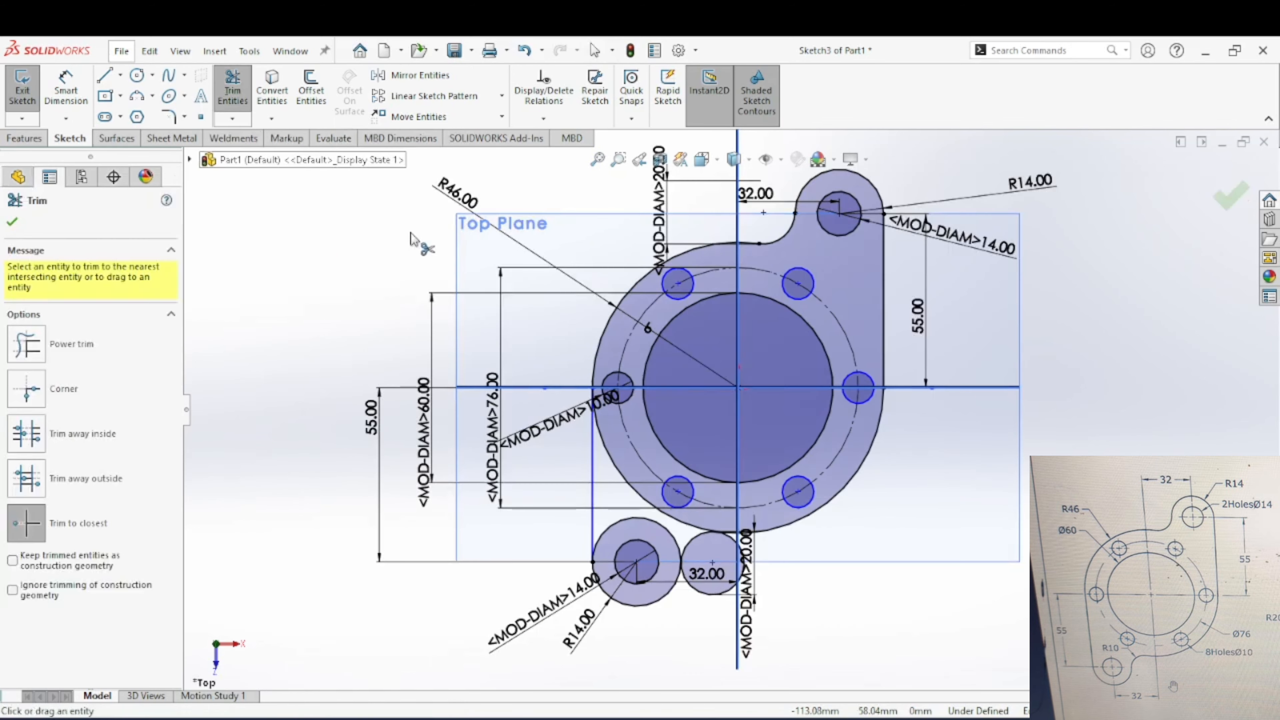
click(637, 496)
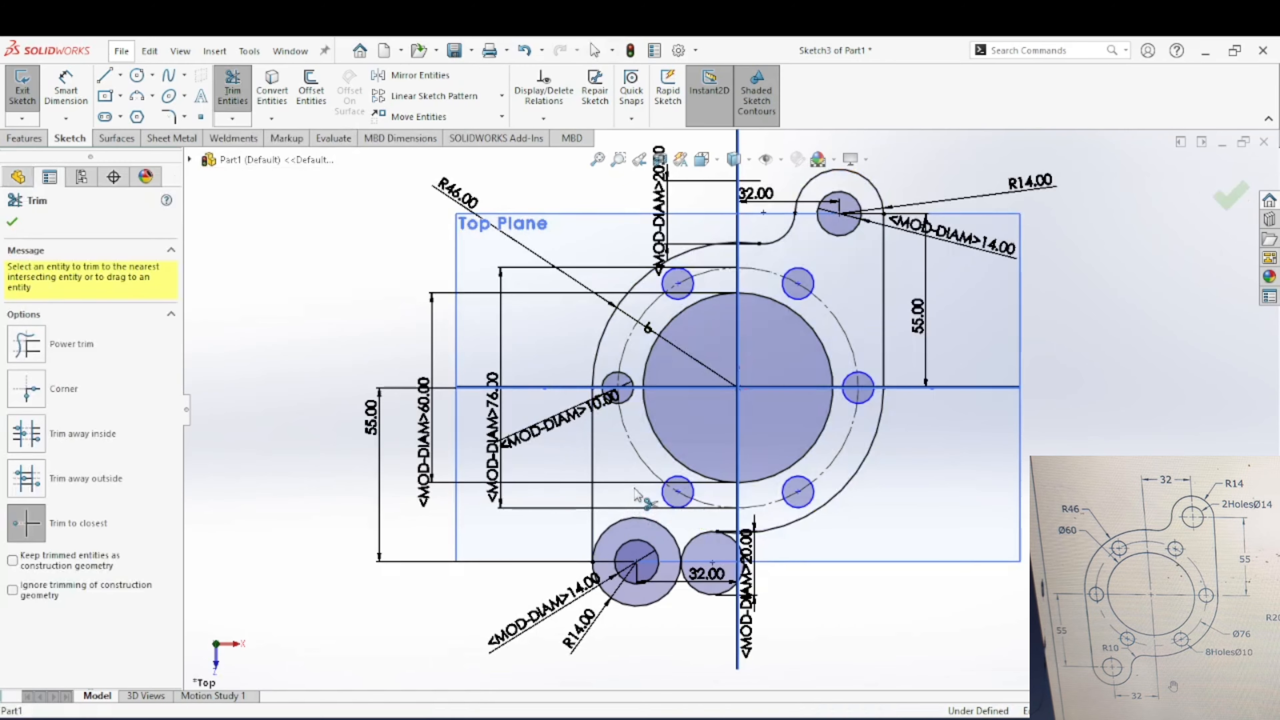
click(723, 595)
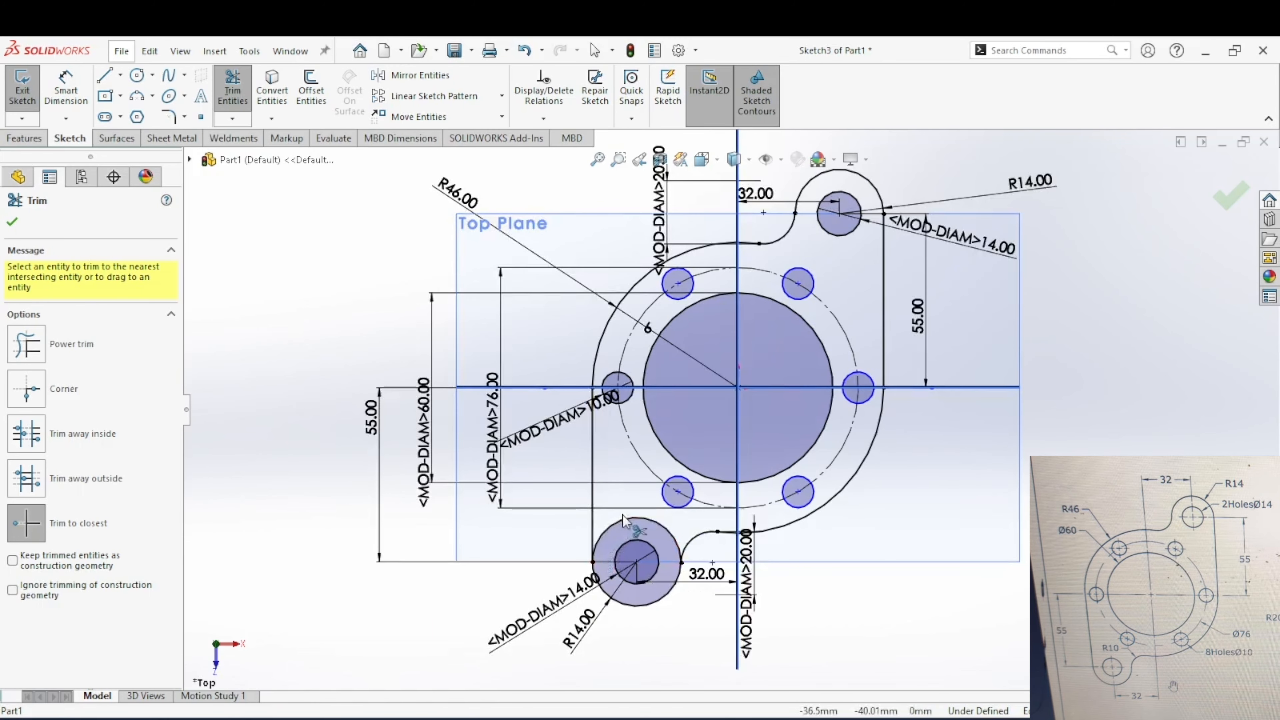
click(636, 527)
key(Escape)
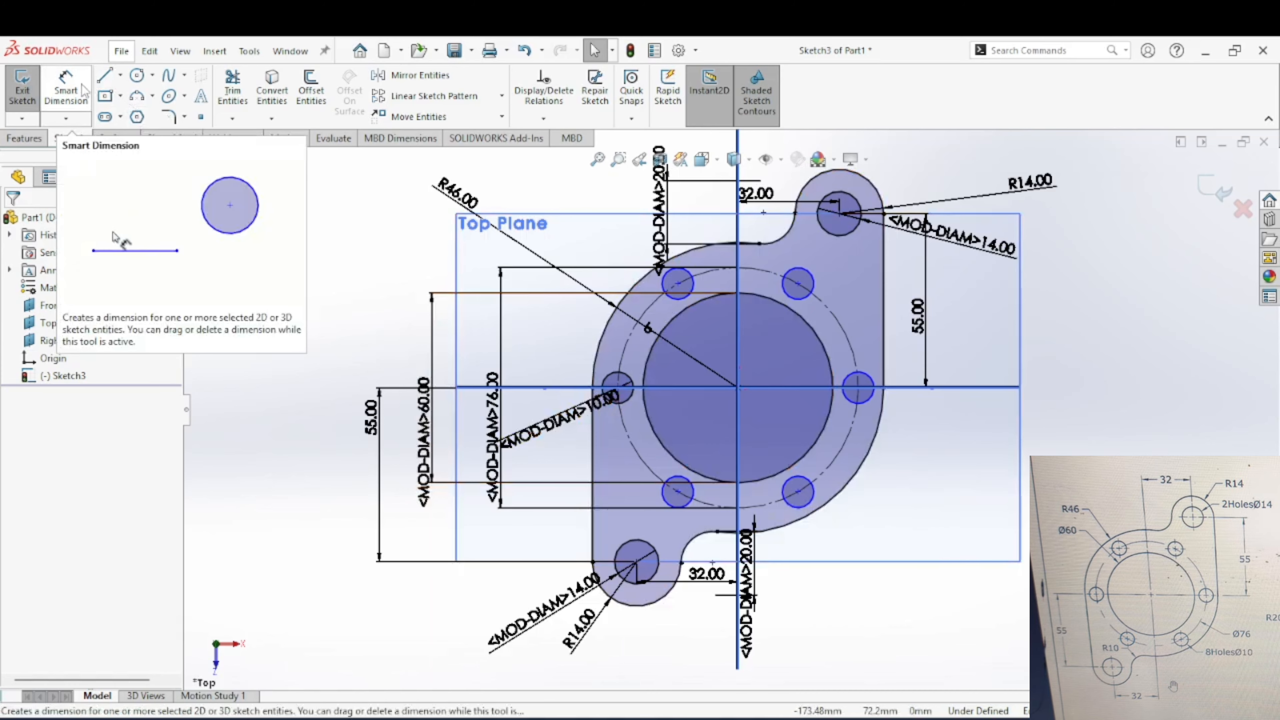
scroll(686, 499, up, 3)
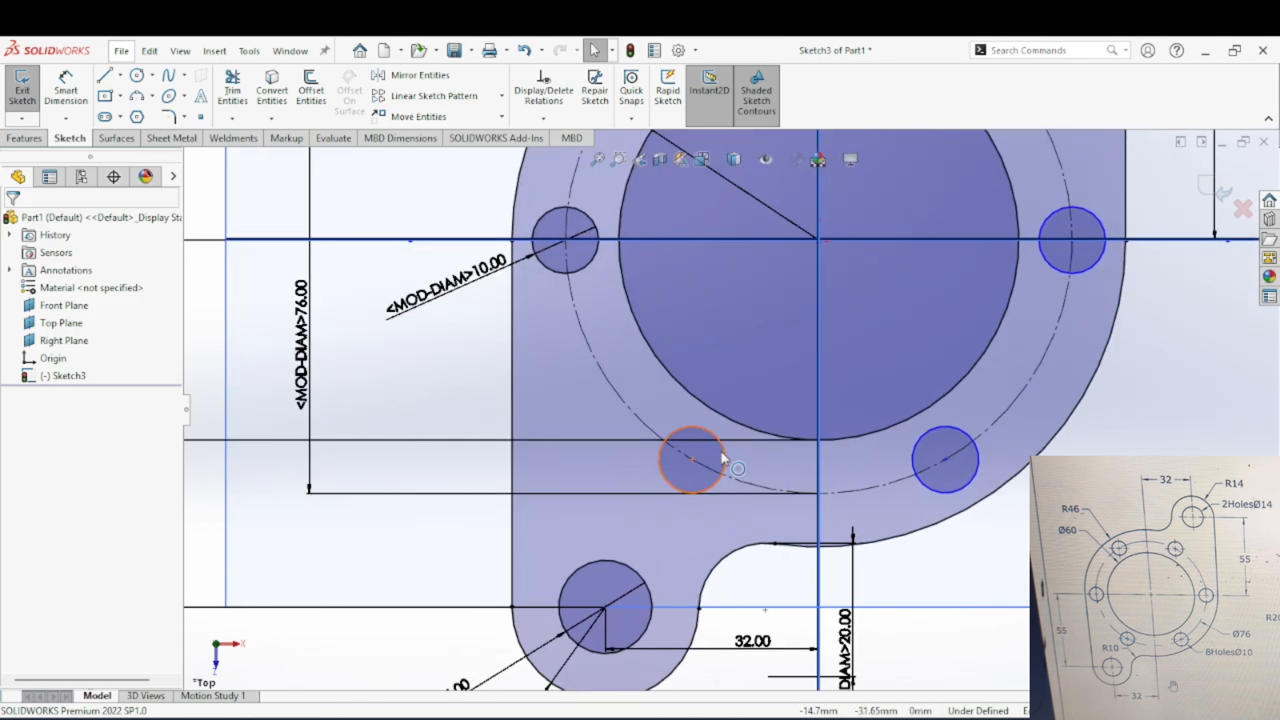
click(718, 478)
ctrl+click(734, 483)
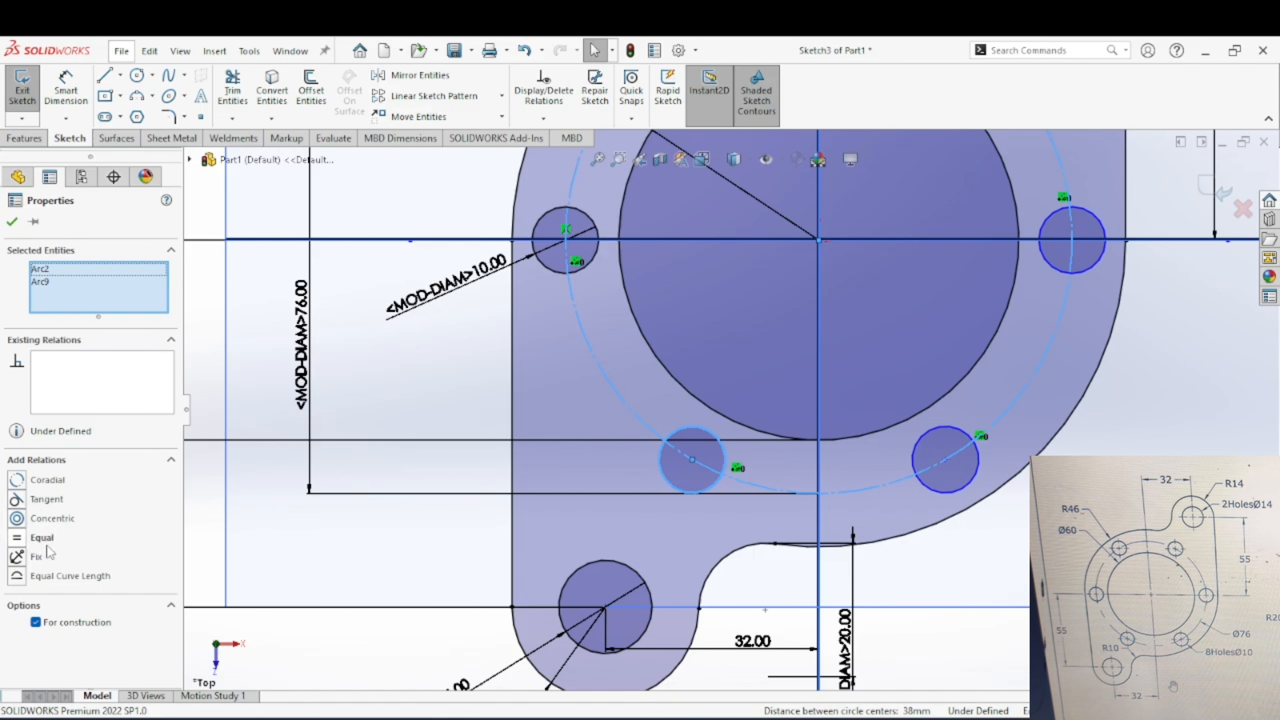
key(Escape)
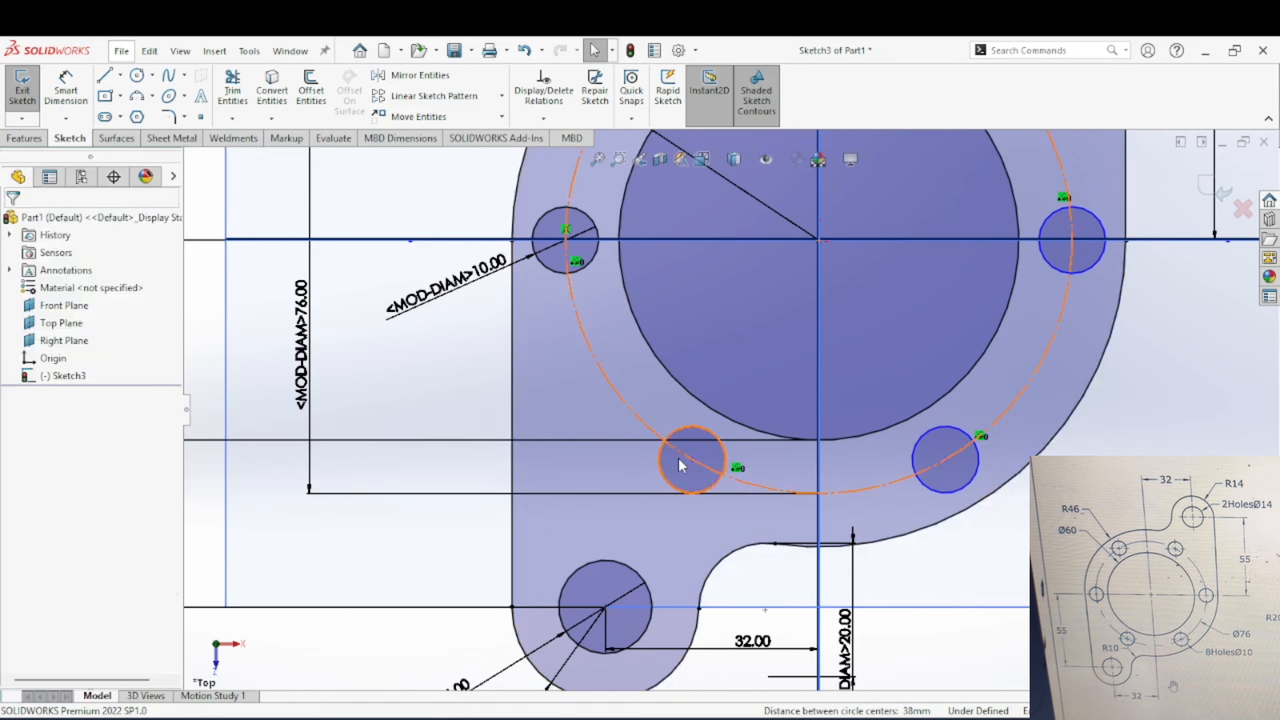
Step: Make the centre of the lower-left pattern hole coincident with the 76 mm construction circle
click(693, 460)
ctrl+click(756, 485)
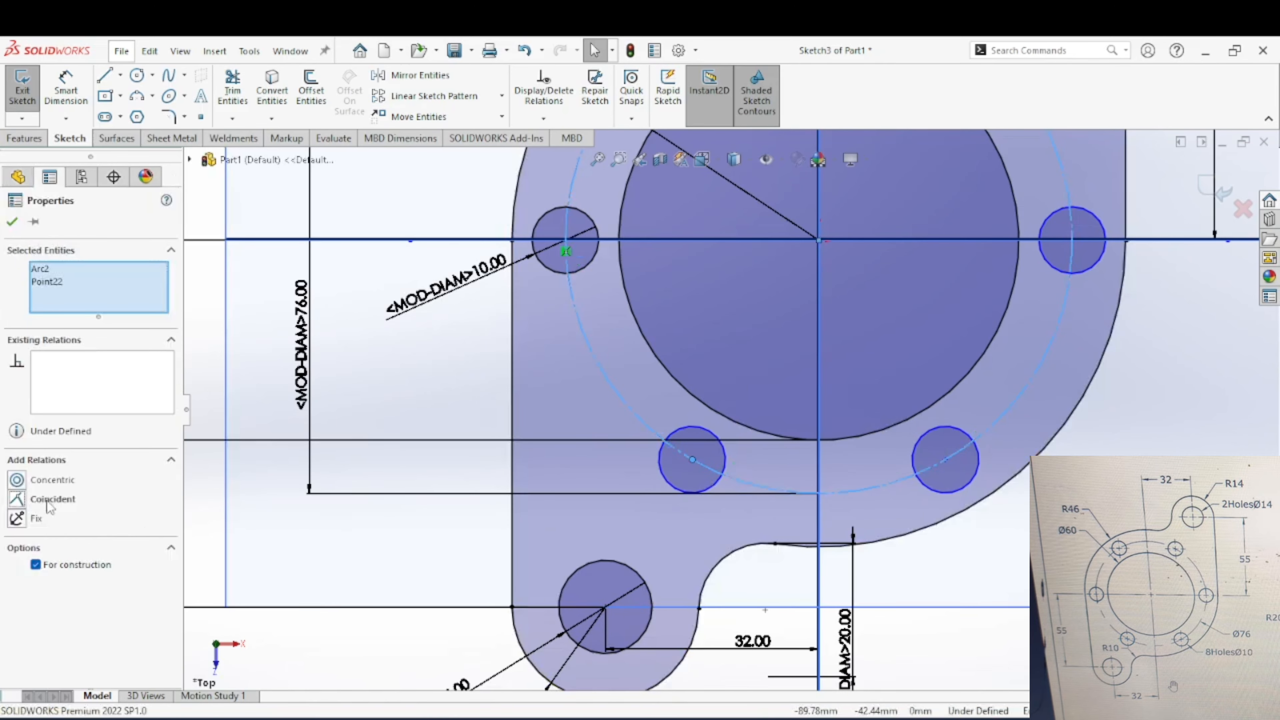
click(51, 500)
key(Escape)
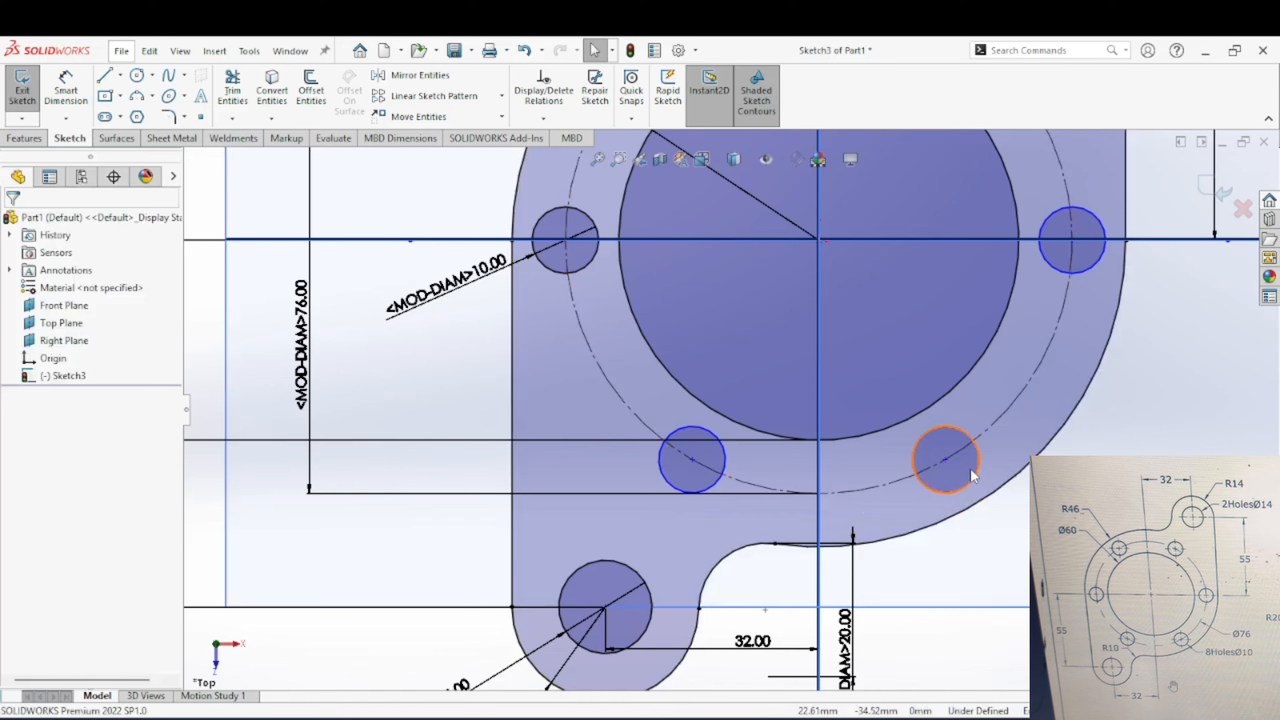
Step: Make the centre of the lower-right pattern hole coincident with the 76 mm construction circle
click(981, 465)
key(Escape)
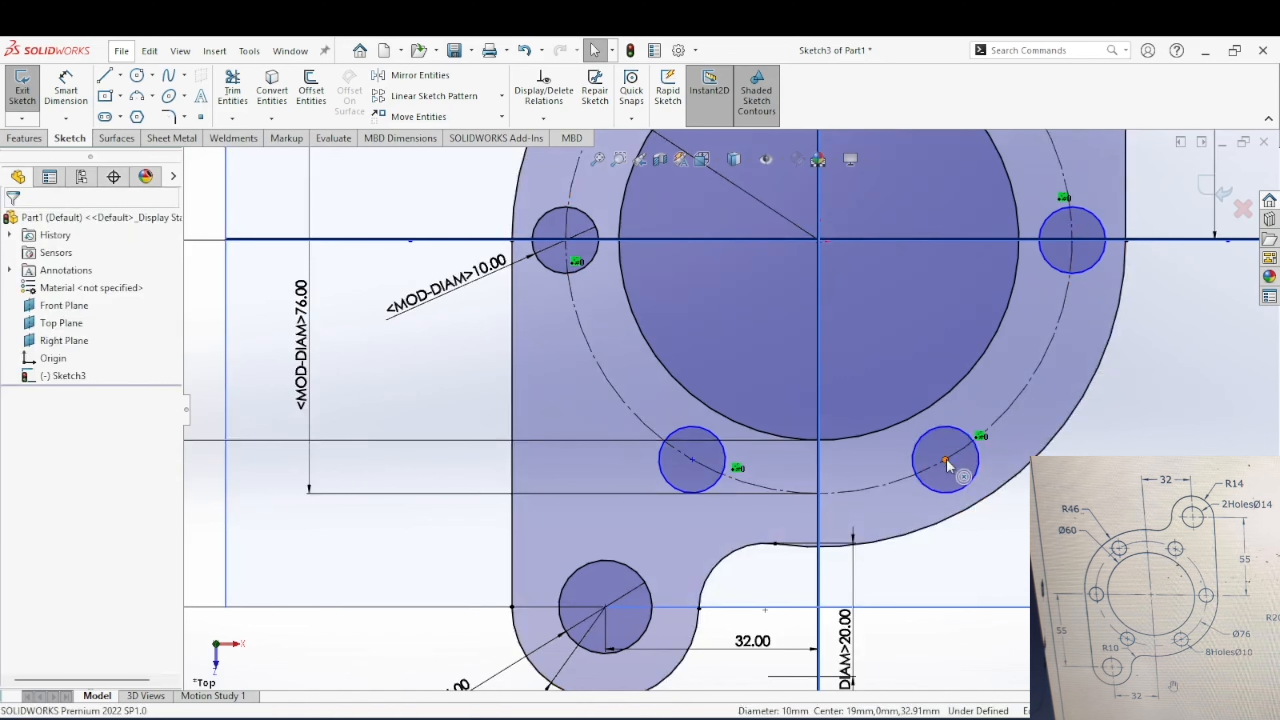
click(946, 460)
ctrl+click(806, 494)
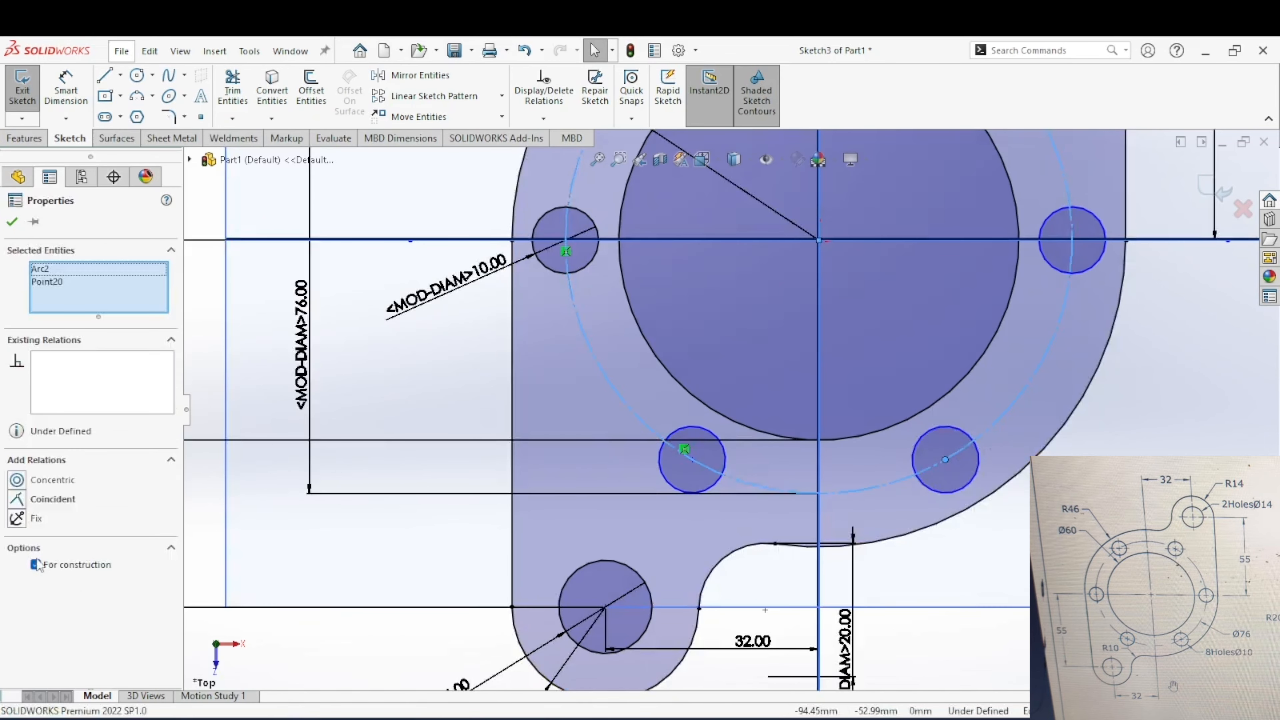
click(20, 499)
key(Escape)
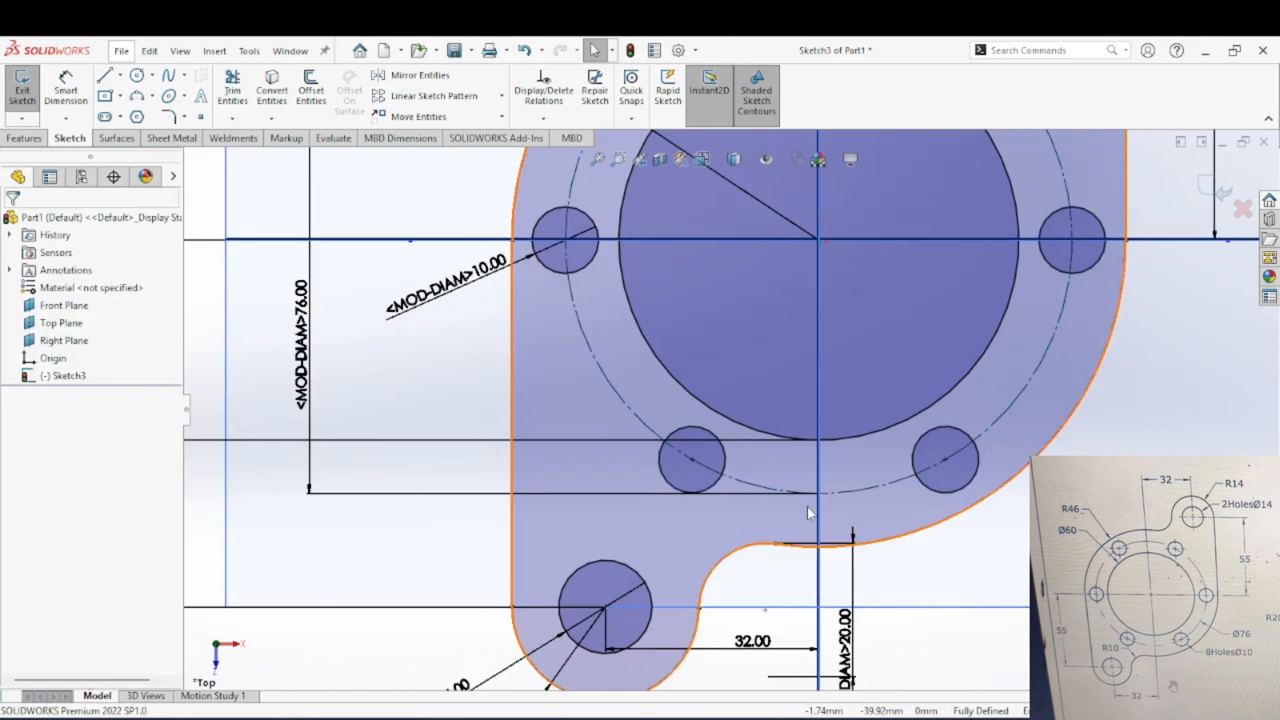
Step: Extrude the flange profile as a blind boss 10 mm deep
scroll(812, 507, up, 3)
scroll(774, 363, up, 1)
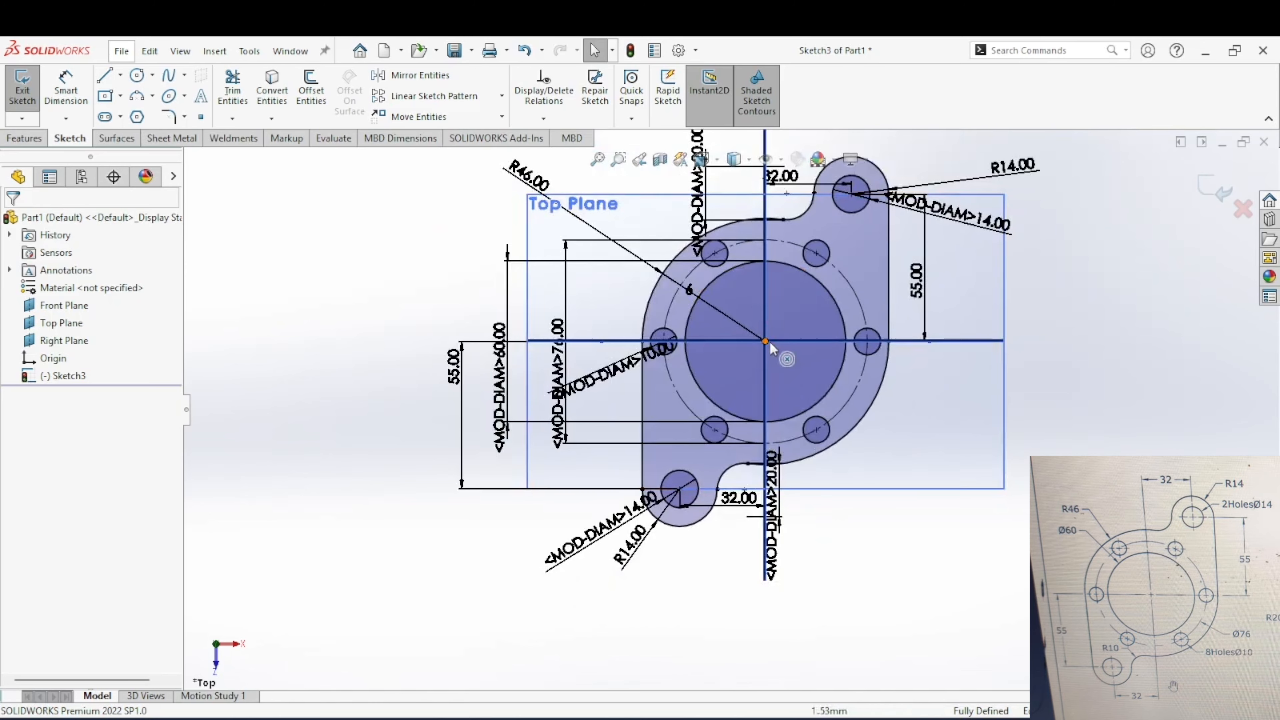
scroll(772, 351, up, 1)
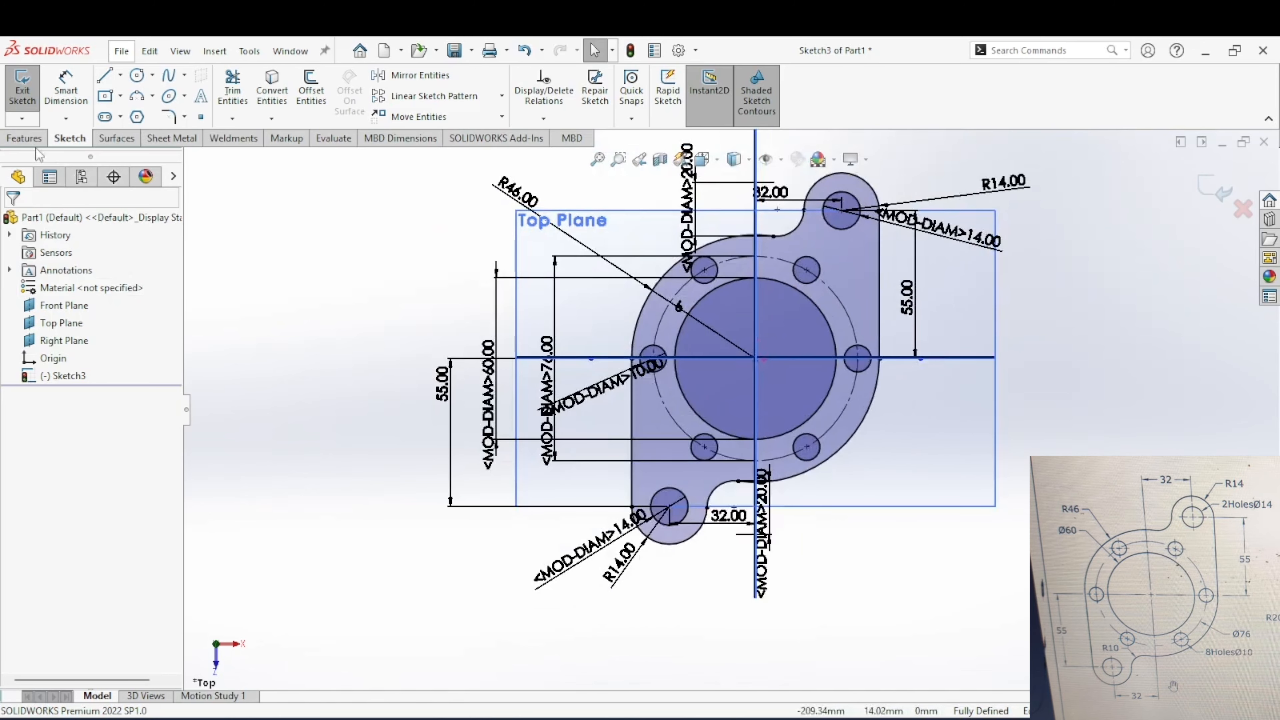
click(24, 137)
click(29, 89)
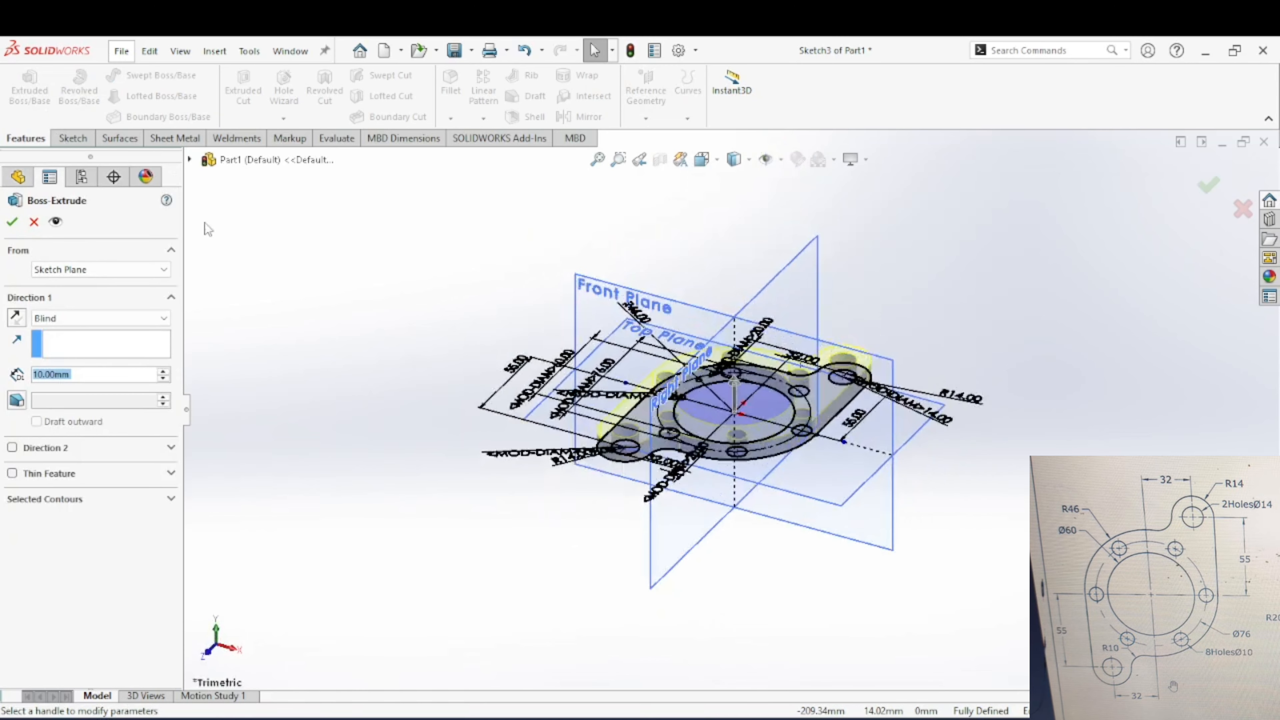
click(13, 222)
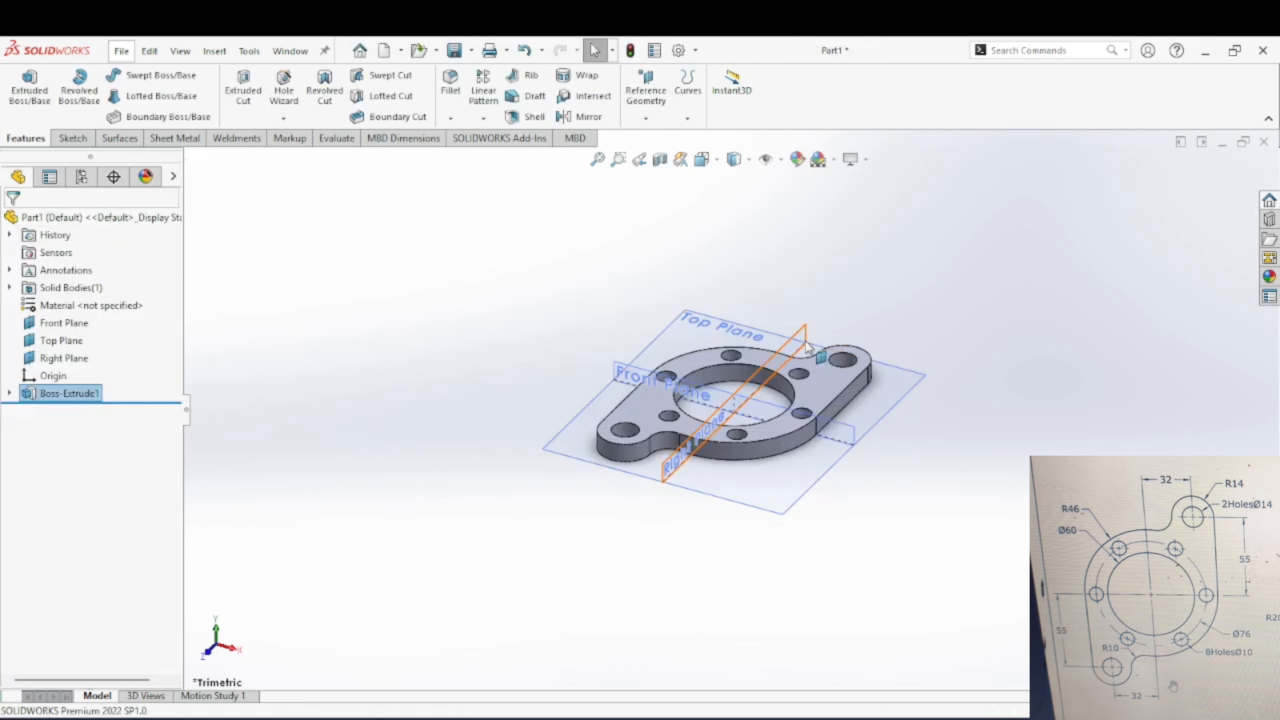
Step: Start a new sketch on the top face of the extruded flange
middle_drag(746, 424, 637, 404)
scroll(637, 404, down, 3)
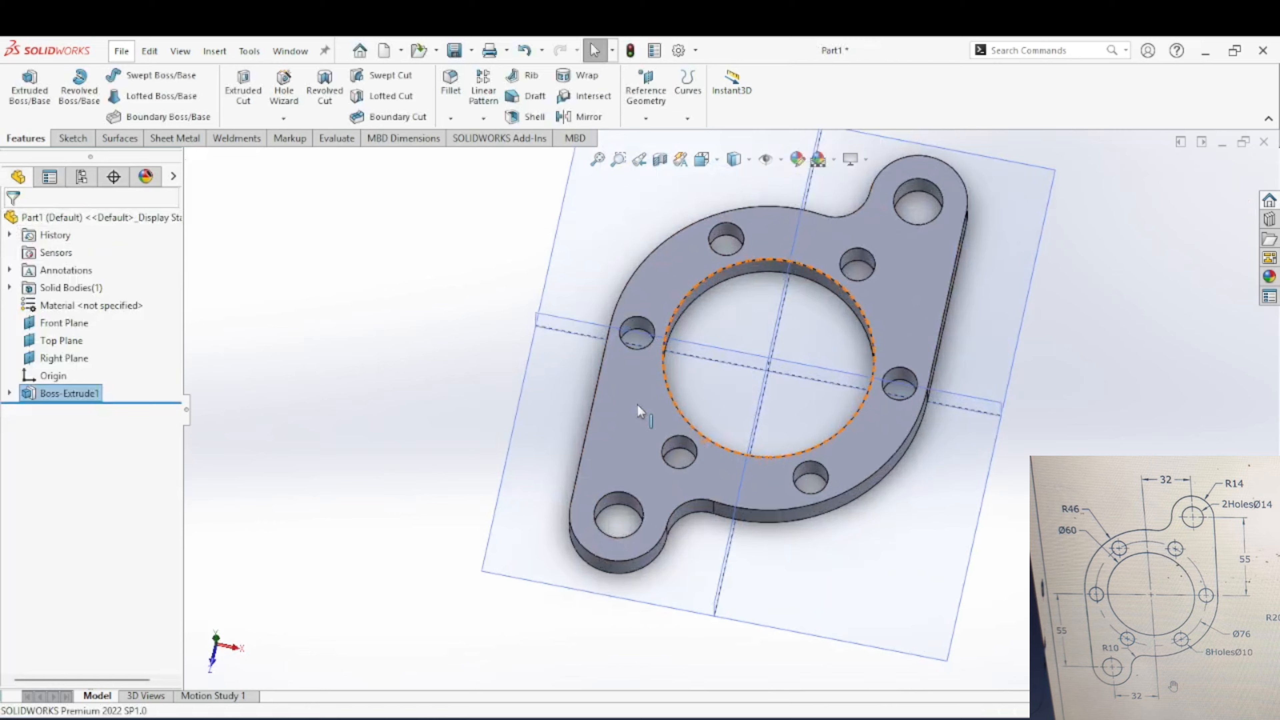
click(658, 395)
click(737, 352)
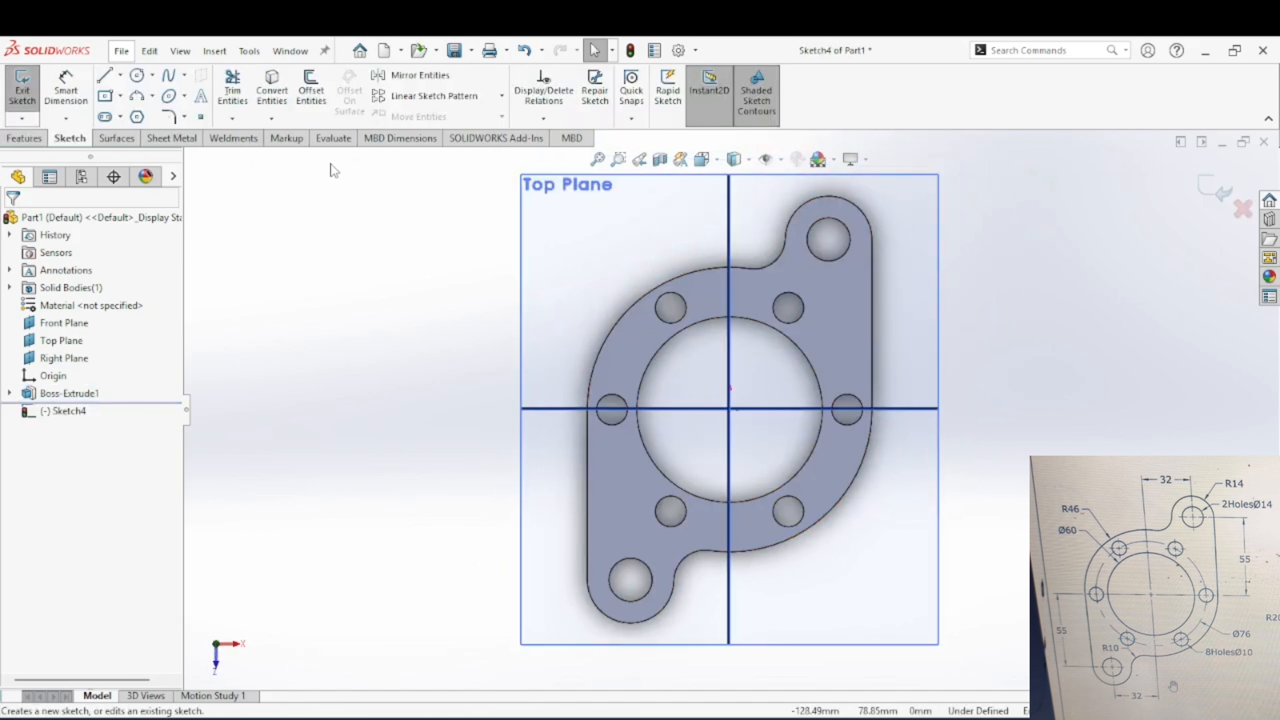
Step: Convert the circular edge of the flange's central bore into a sketch entity on the top face
click(271, 91)
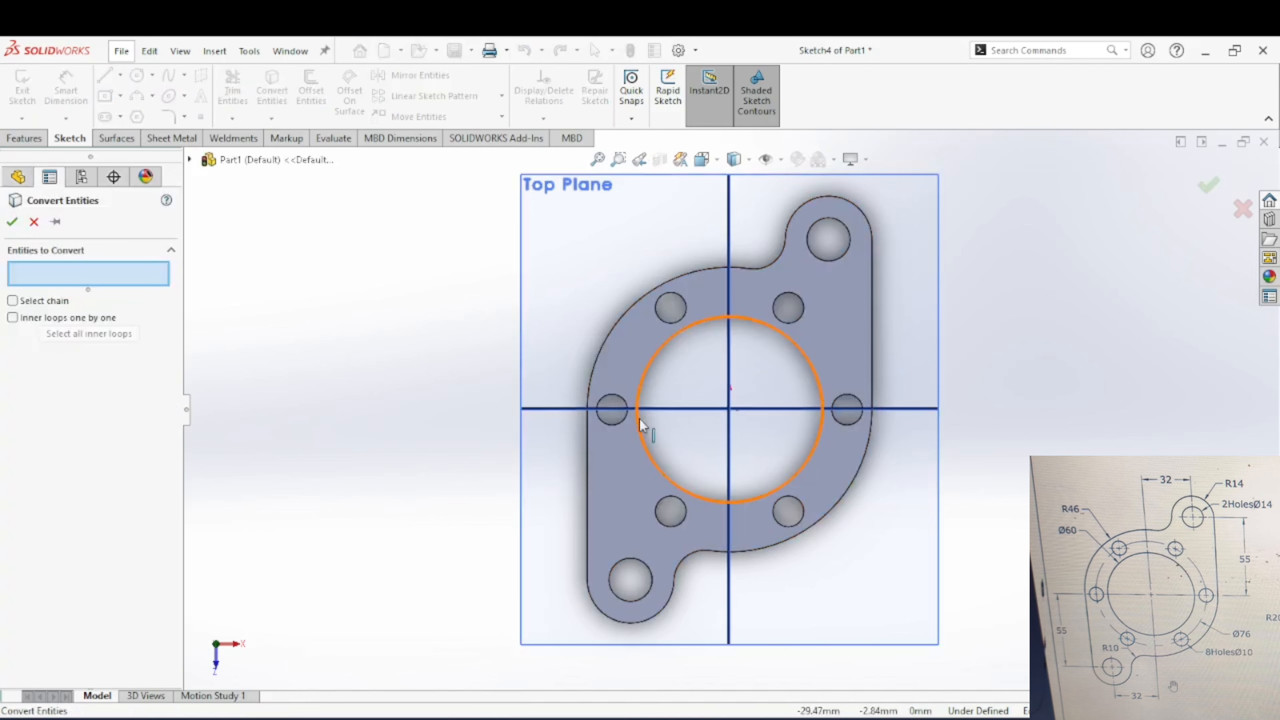
click(644, 440)
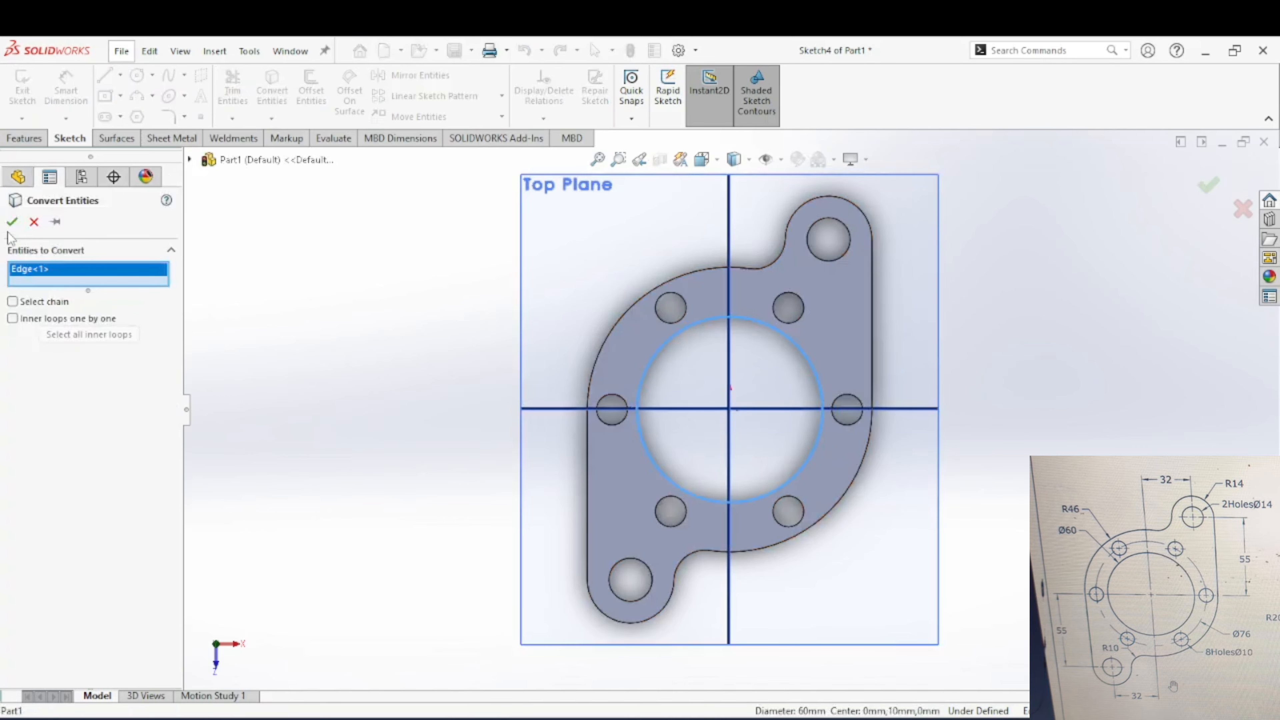
click(12, 221)
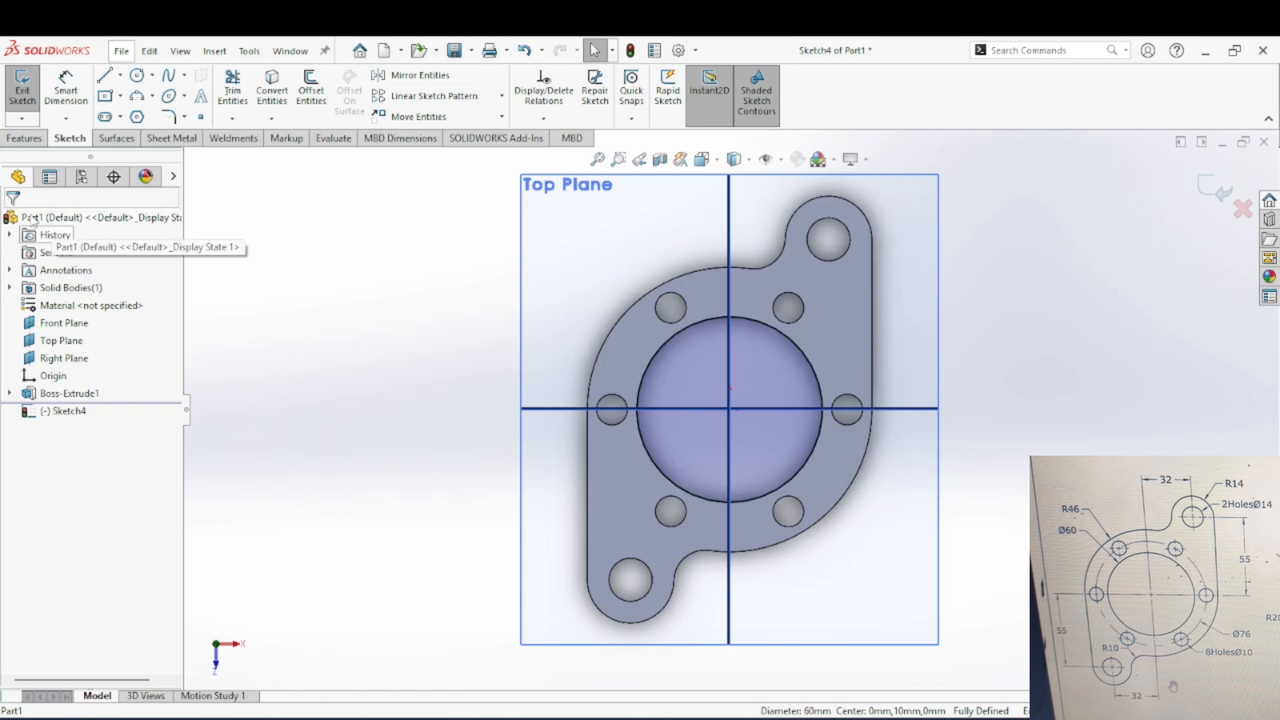
Step: Extrude the bore circle 100 mm blind as a thin-feature boss with a one-direction wall thickness of 5 mm
click(25, 138)
click(29, 89)
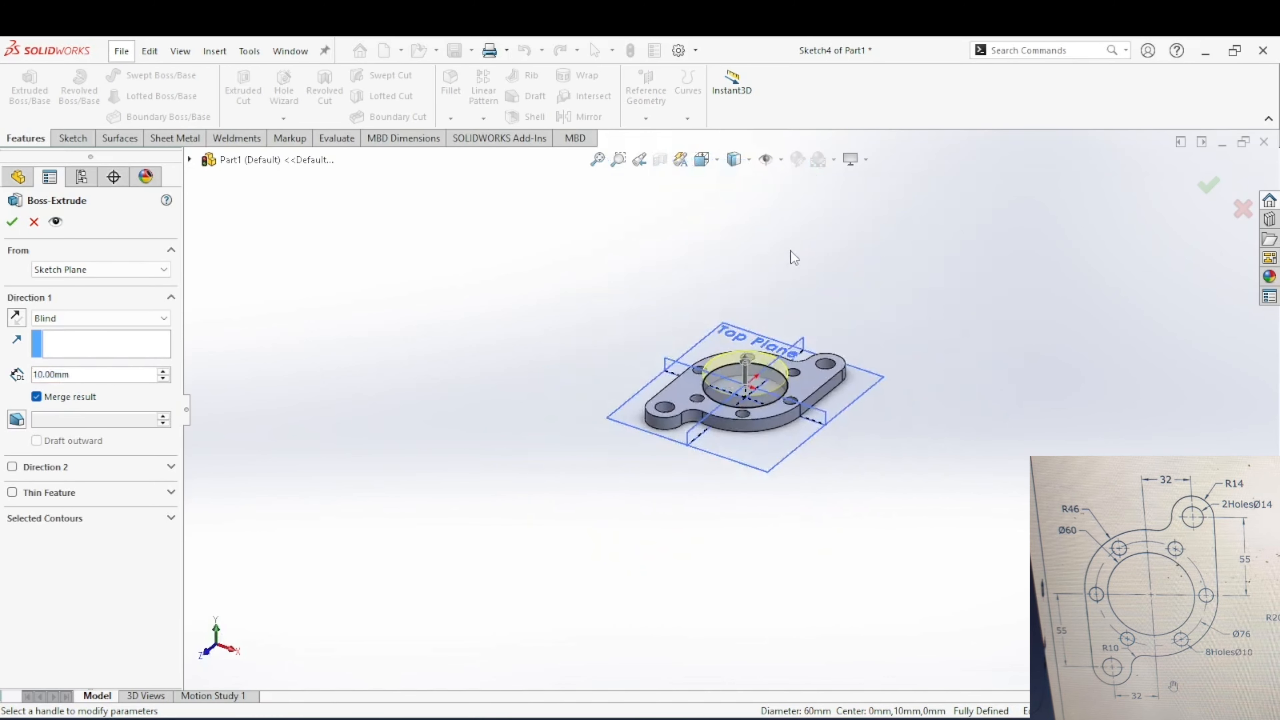
scroll(752, 276, down, 2)
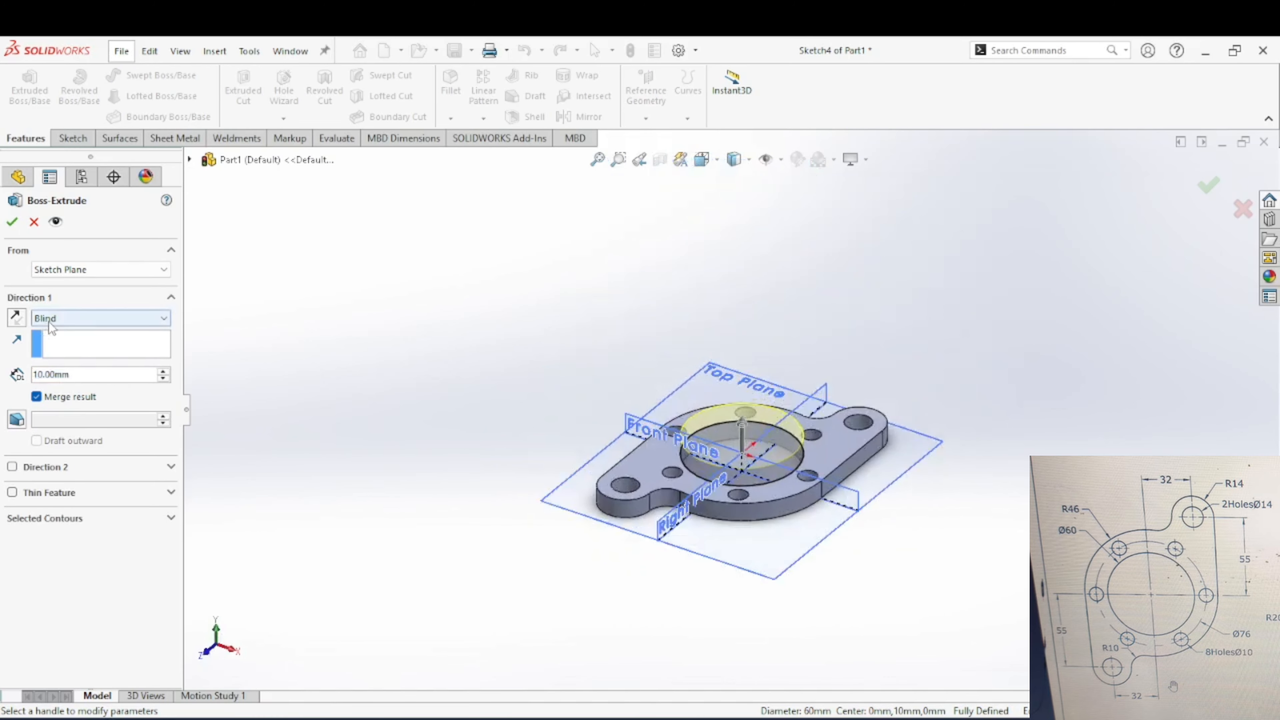
click(134, 494)
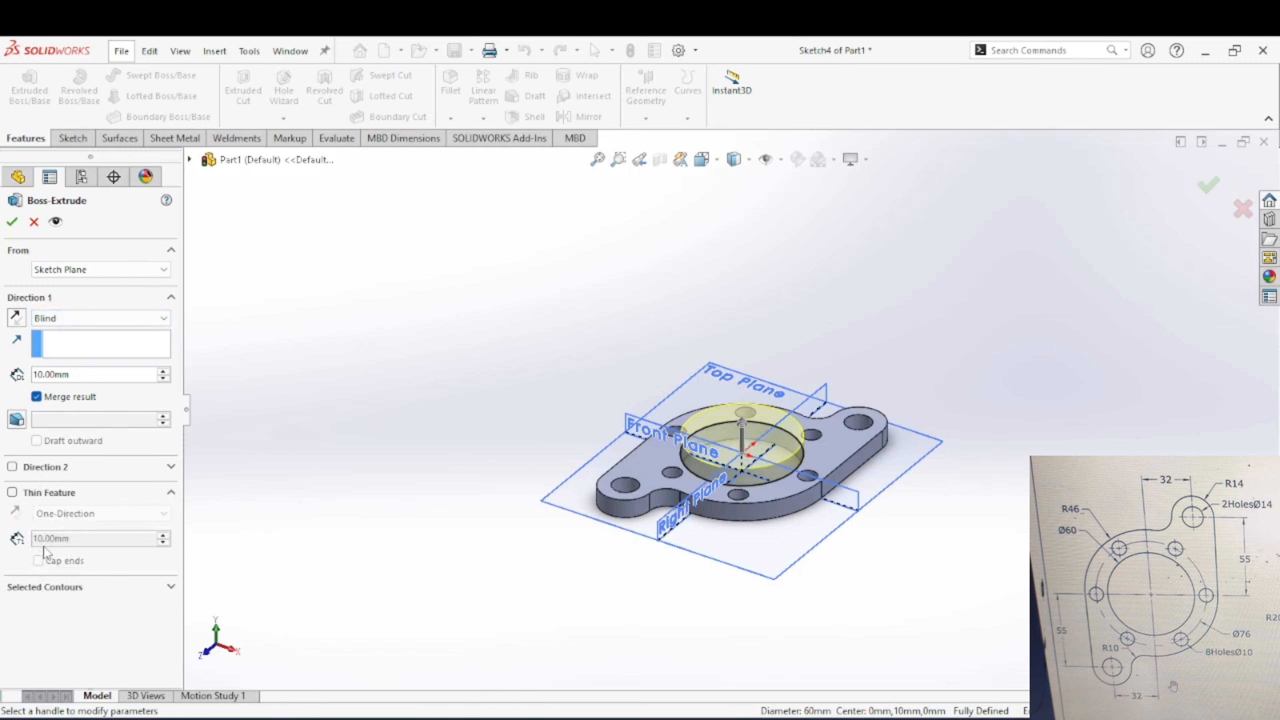
click(13, 493)
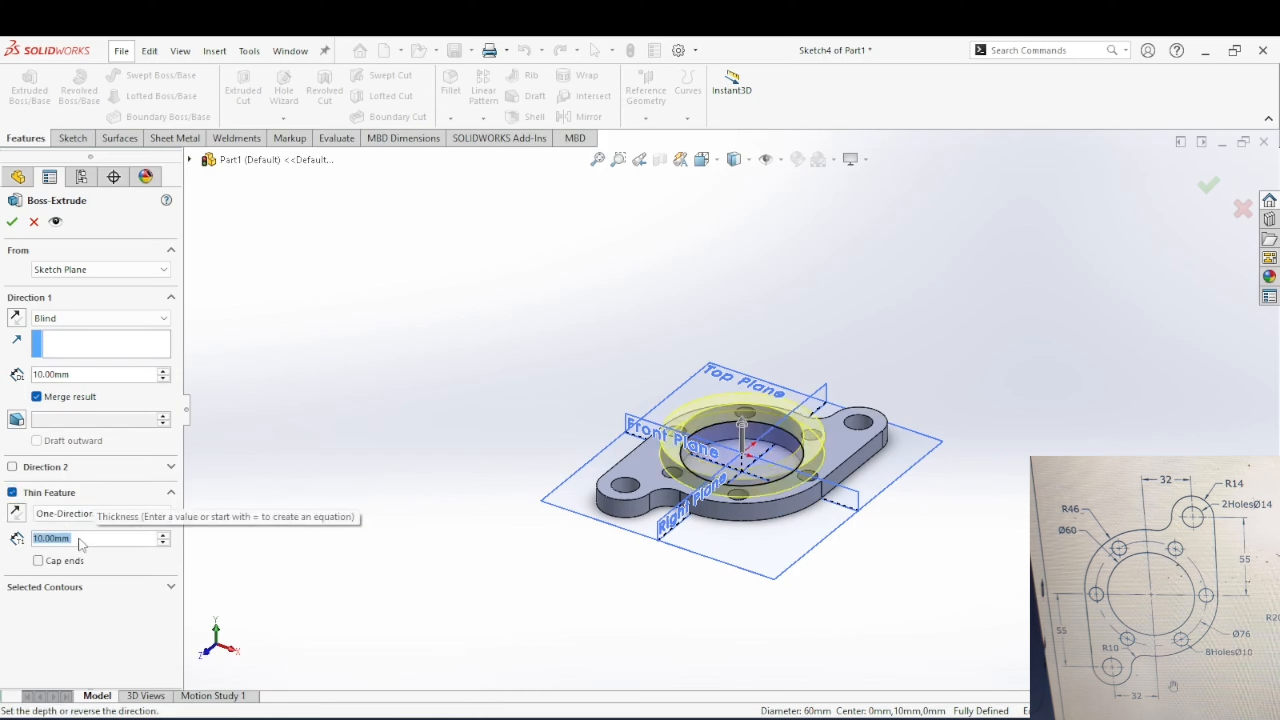
text(5)
key(Return)
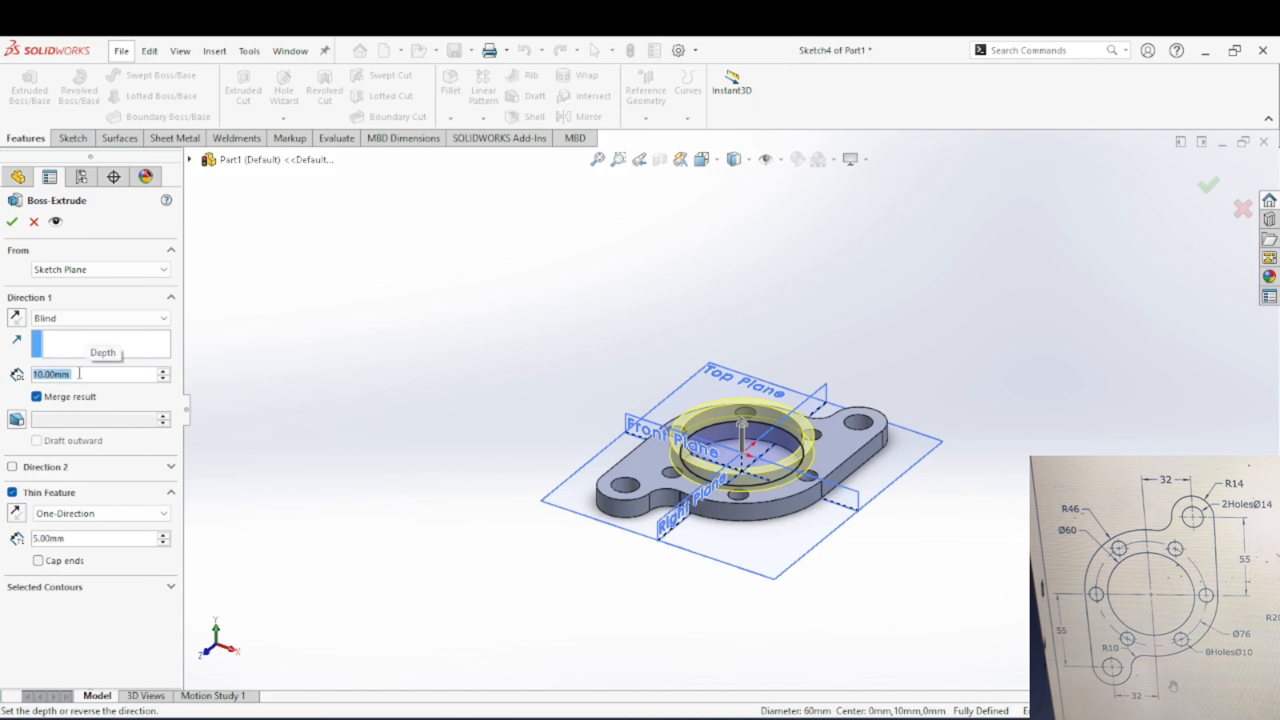
text(100)
key(Return)
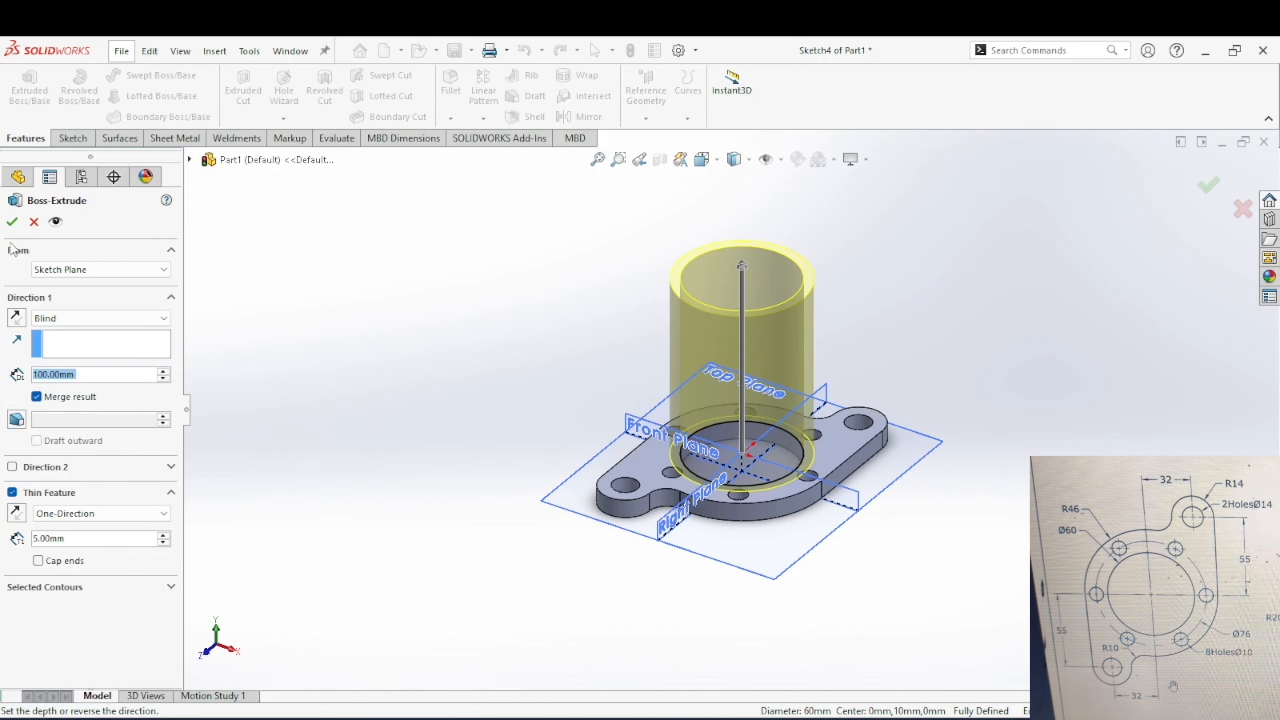
click(13, 222)
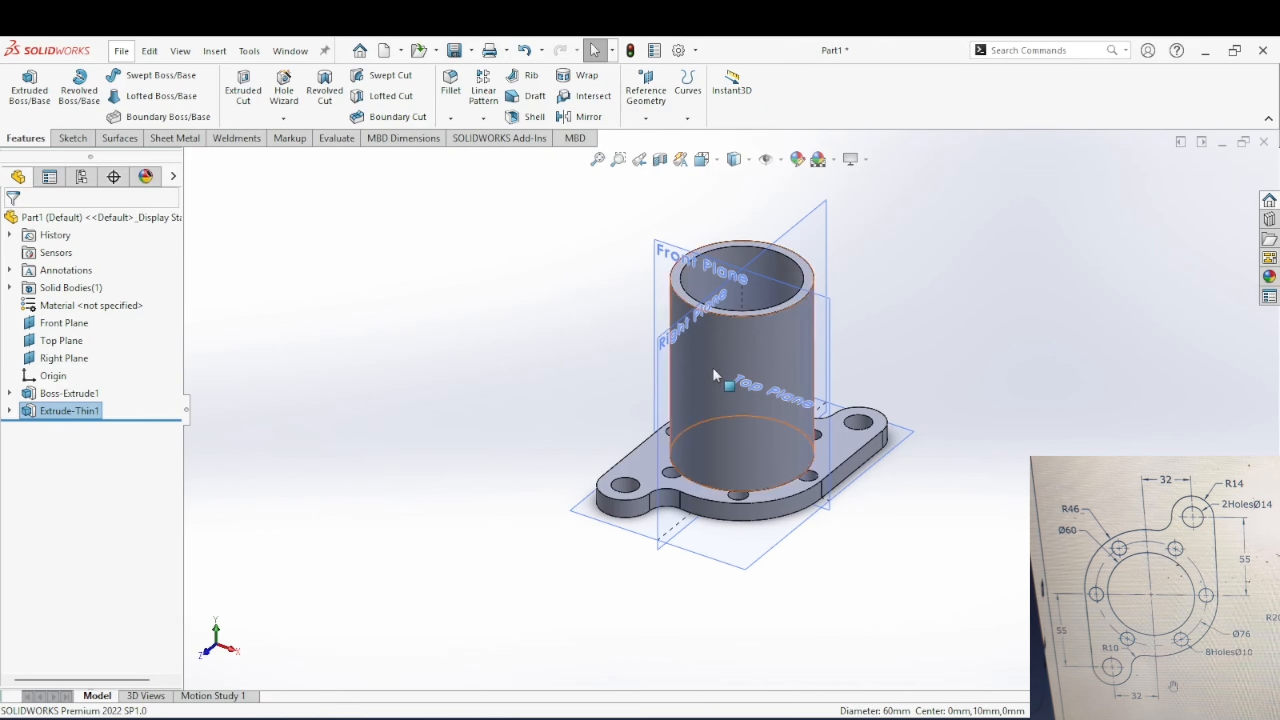
Step: Create a reference plane offset 50 mm above the Top Plane
middle_drag(712, 368, 727, 392)
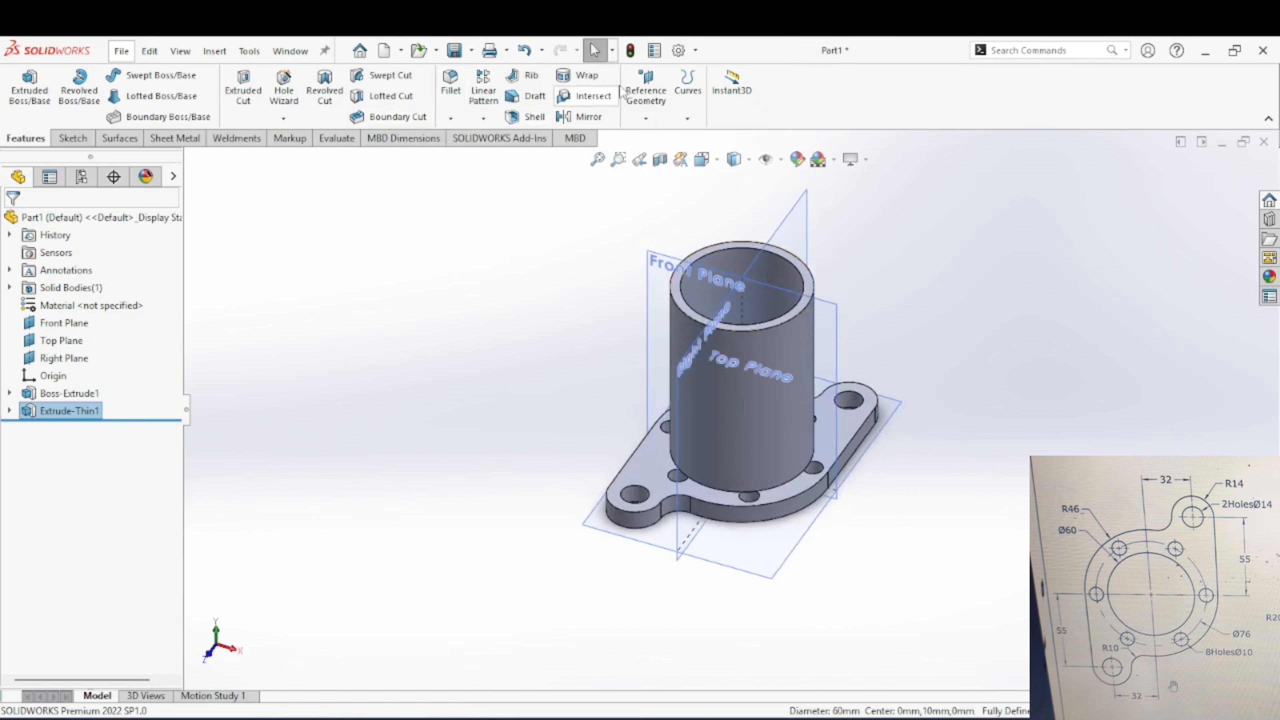
click(646, 93)
click(656, 141)
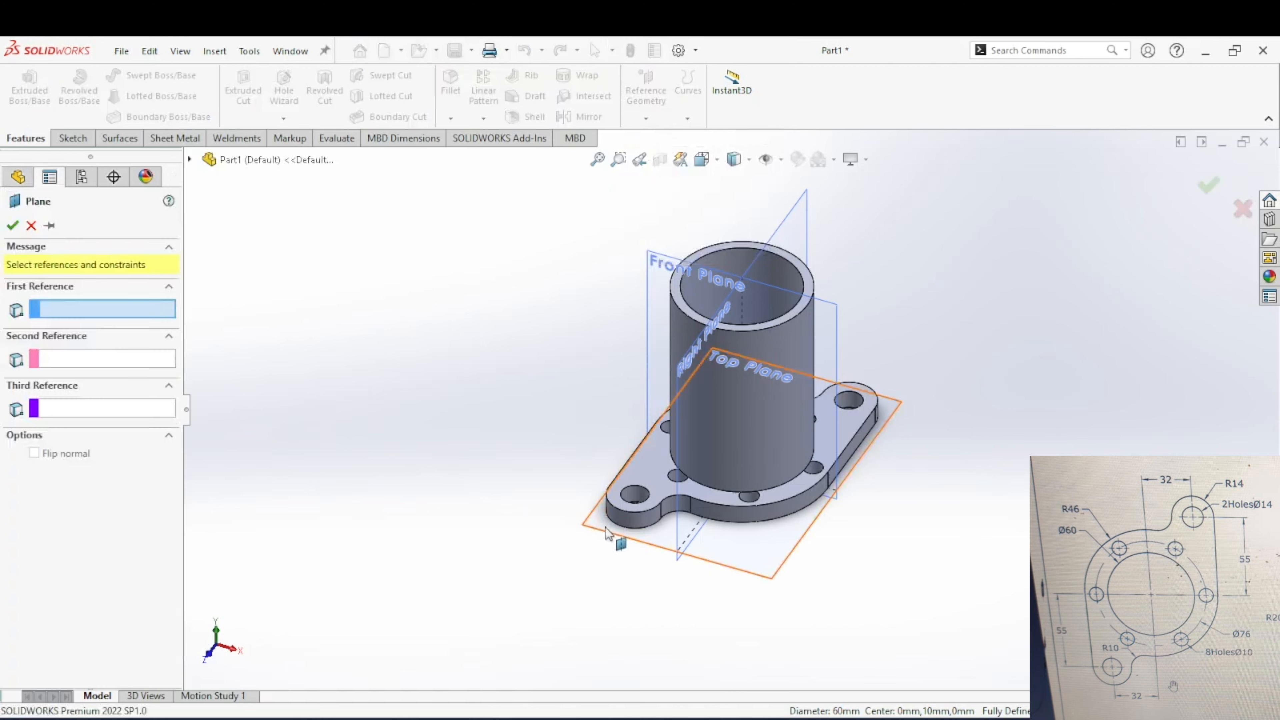
click(610, 539)
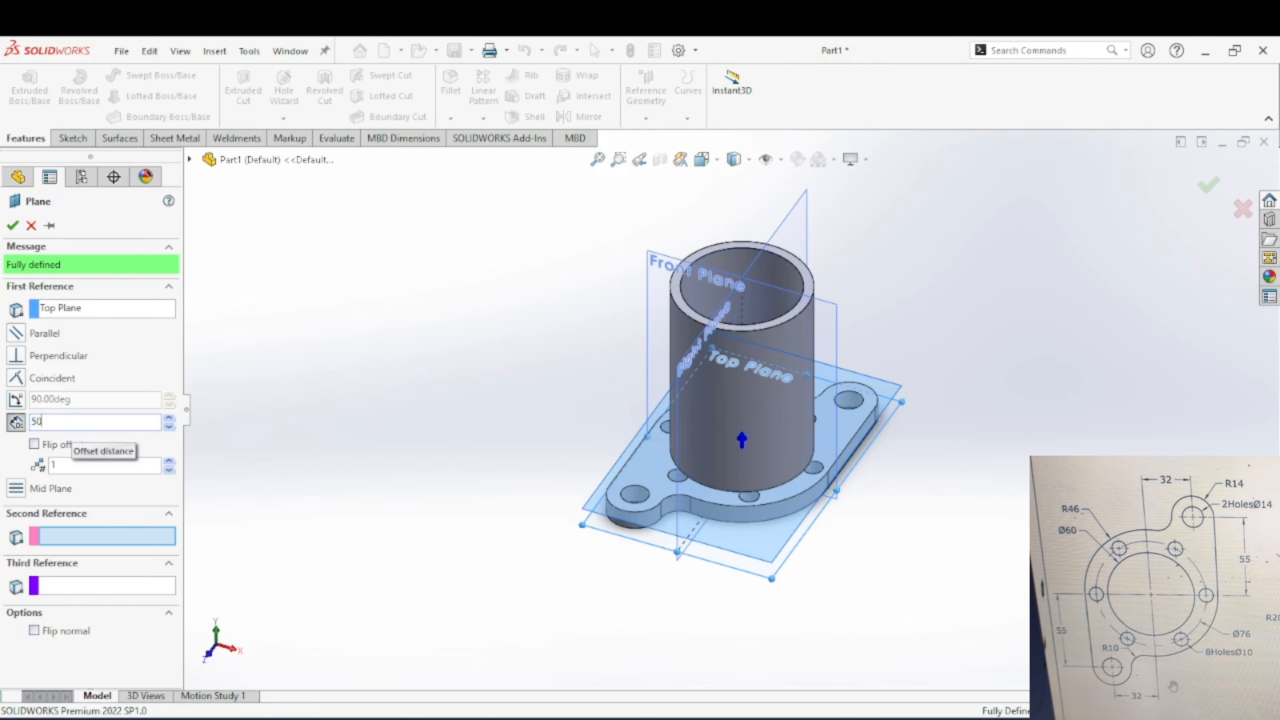
key(Return)
middle_drag(655, 456, 639, 328)
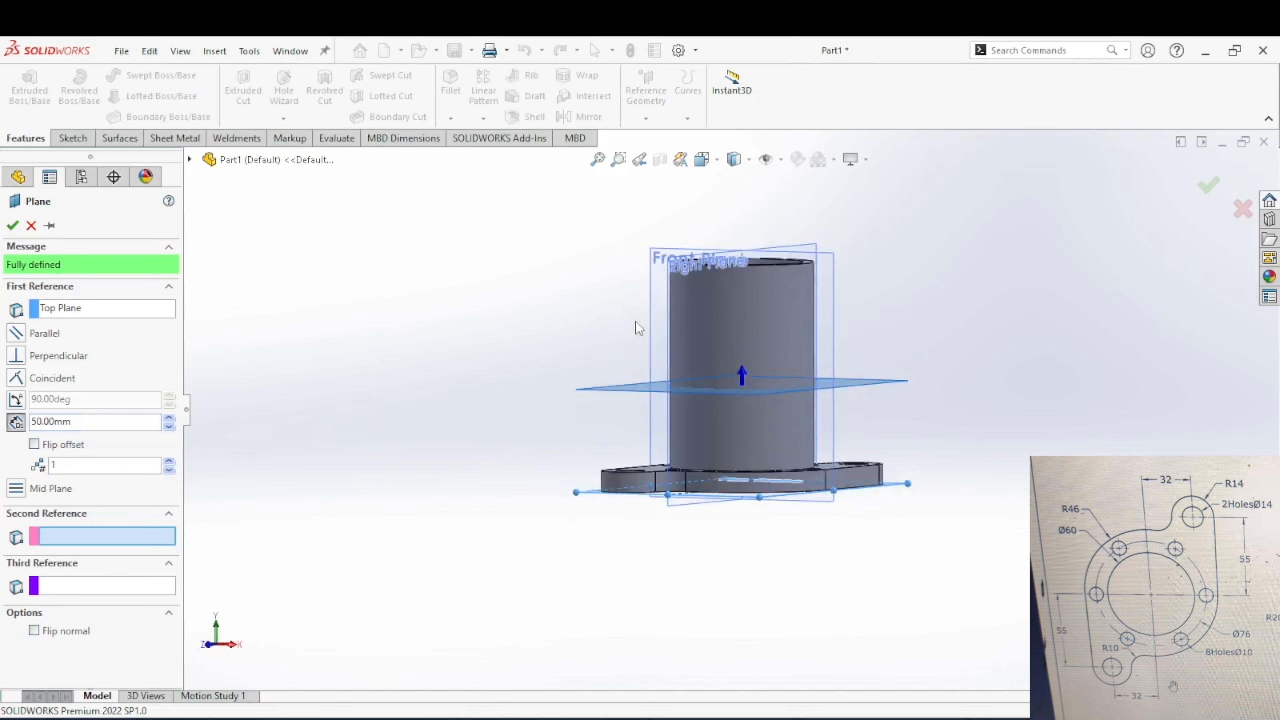
middle_drag(726, 502, 751, 374)
click(13, 226)
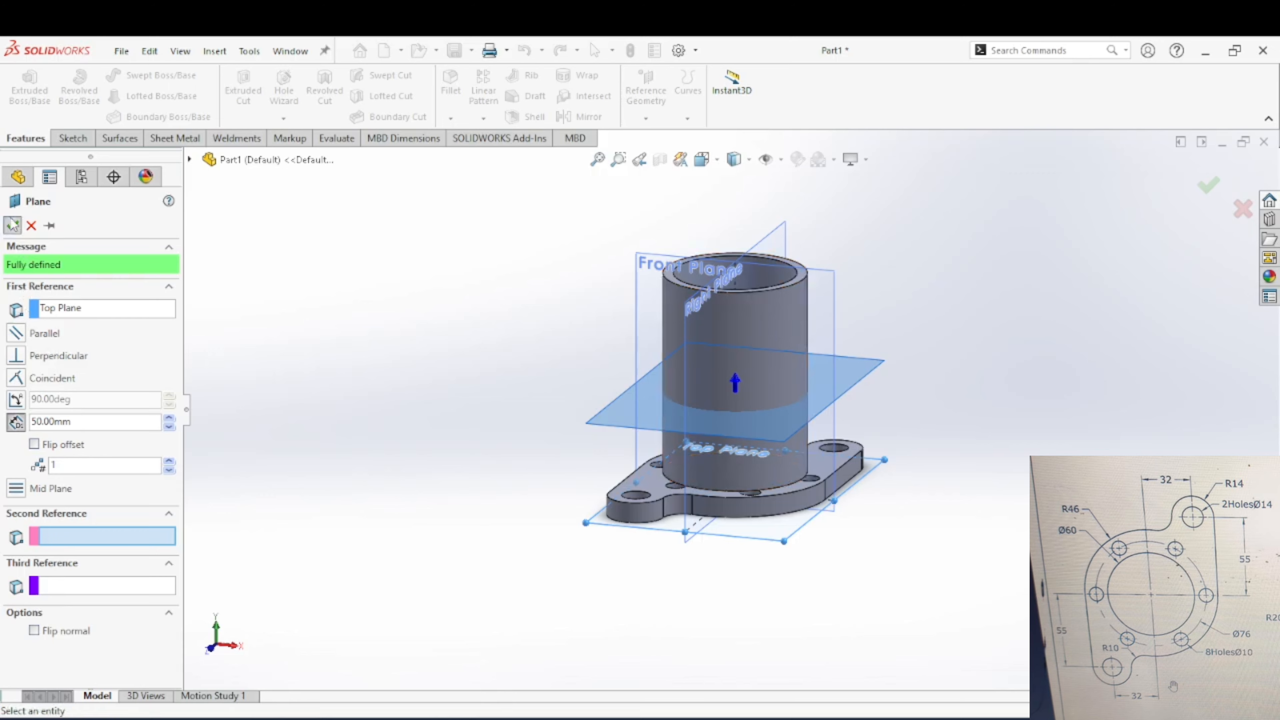
Step: Try to mirror the base flange extrusion about the plane offset 50 mm from the Top Plane
click(563, 116)
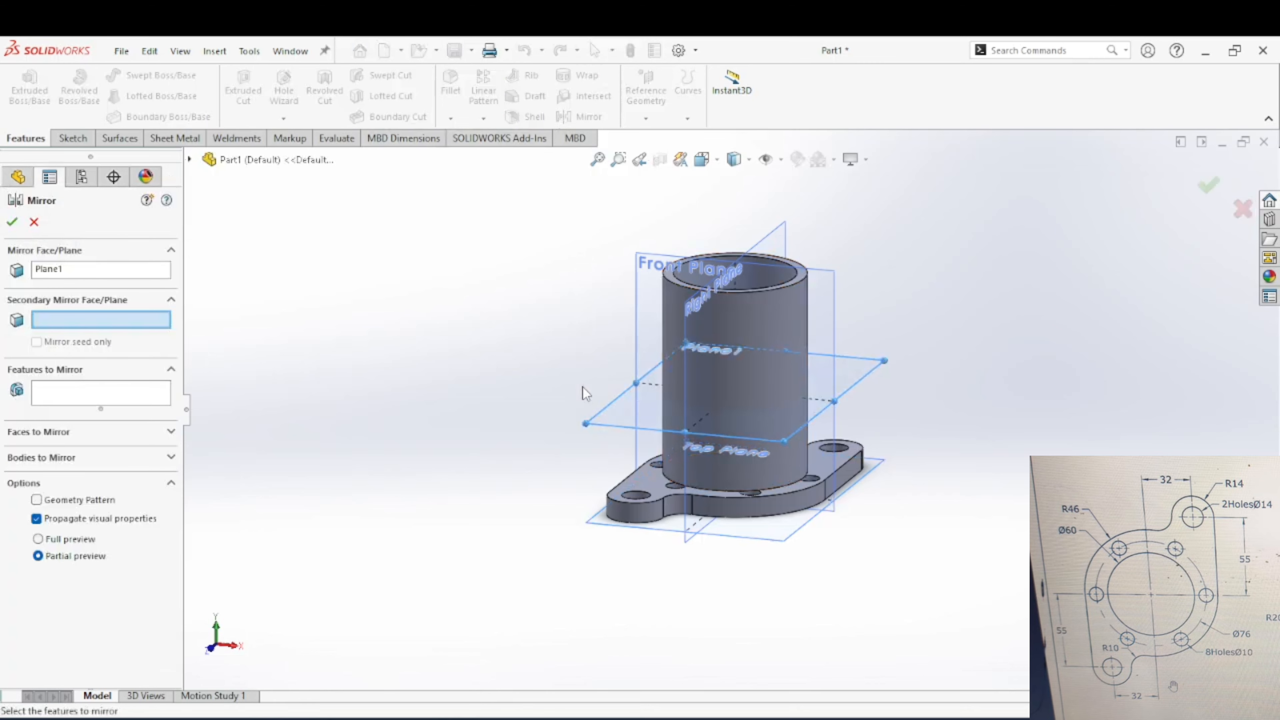
click(257, 160)
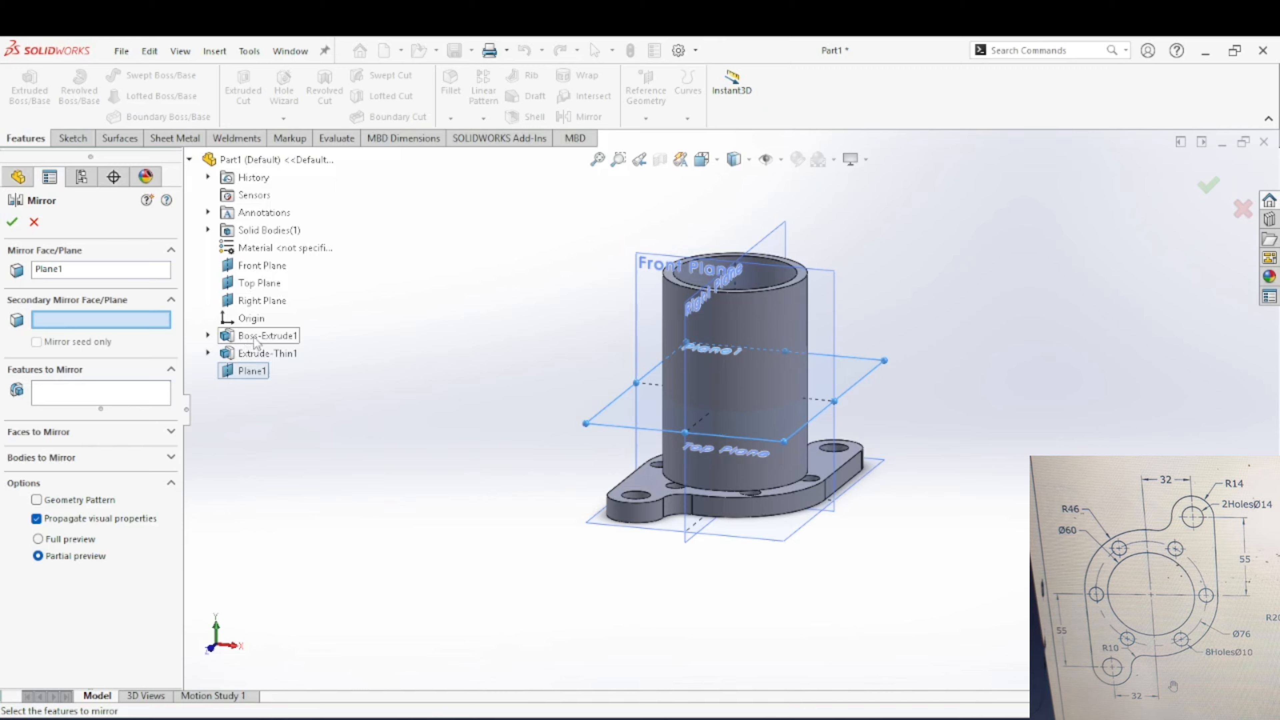
middle_drag(630, 416, 383, 391)
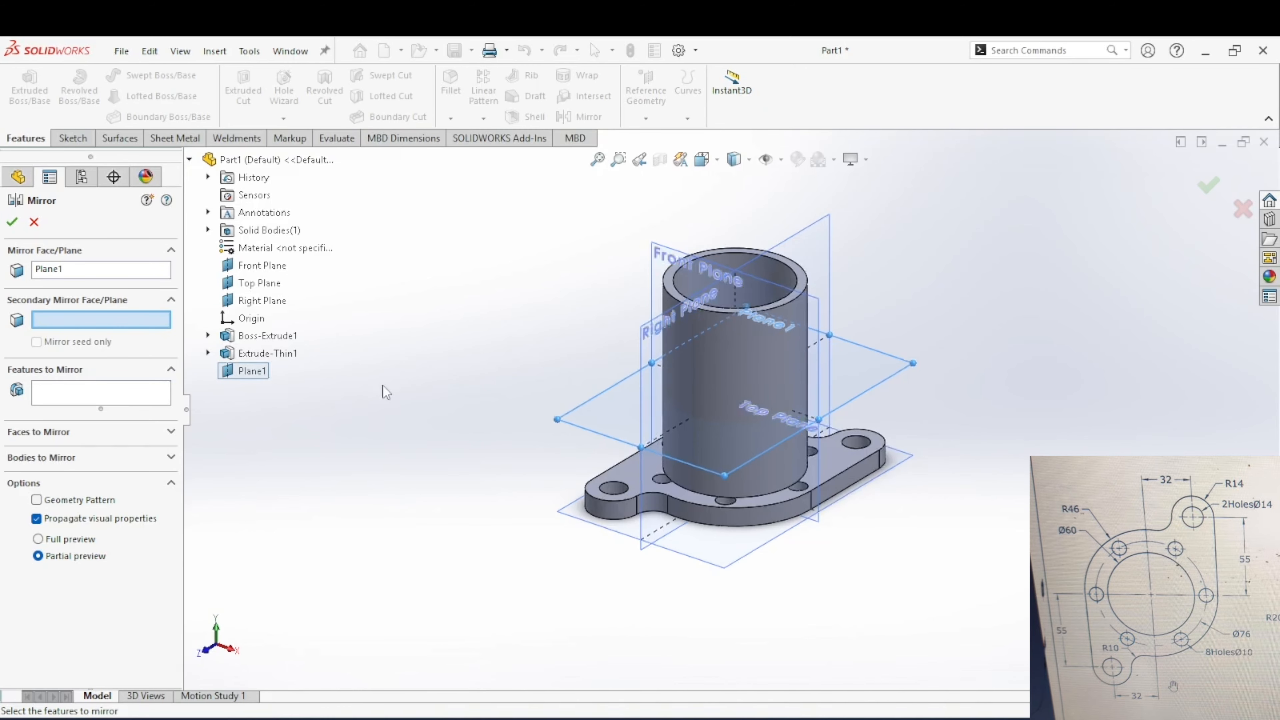
click(117, 275)
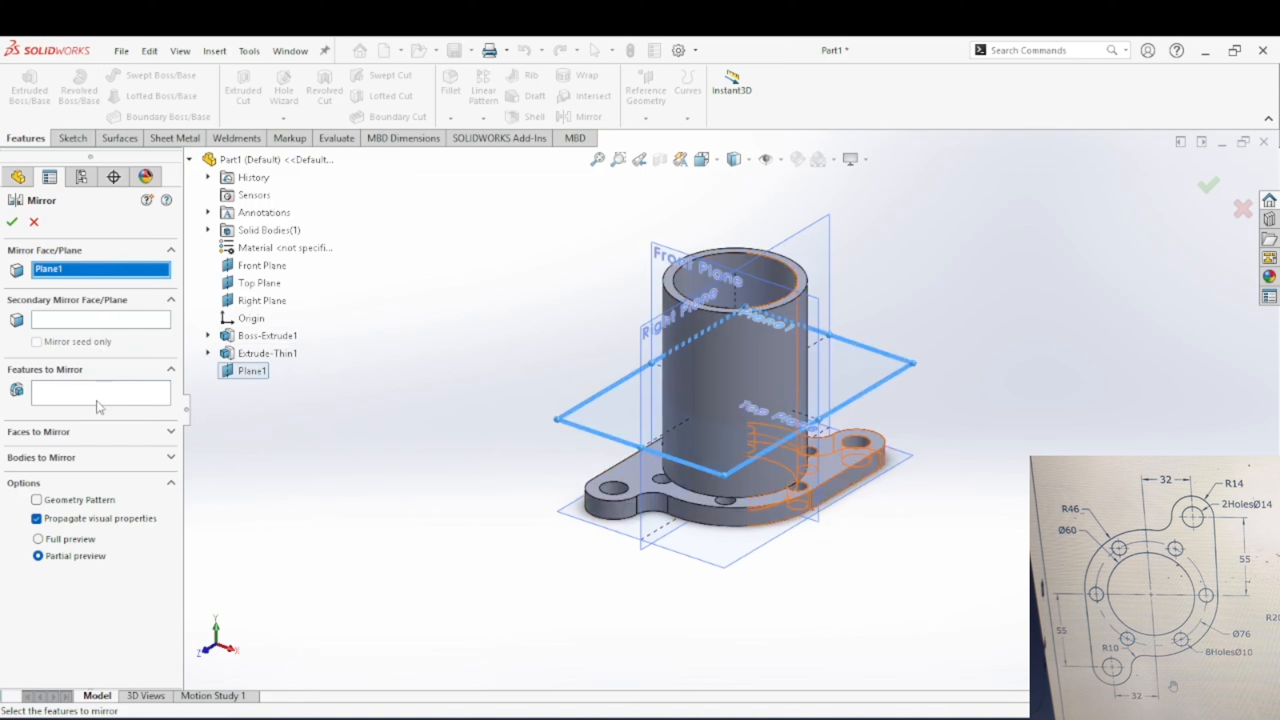
click(99, 398)
click(257, 336)
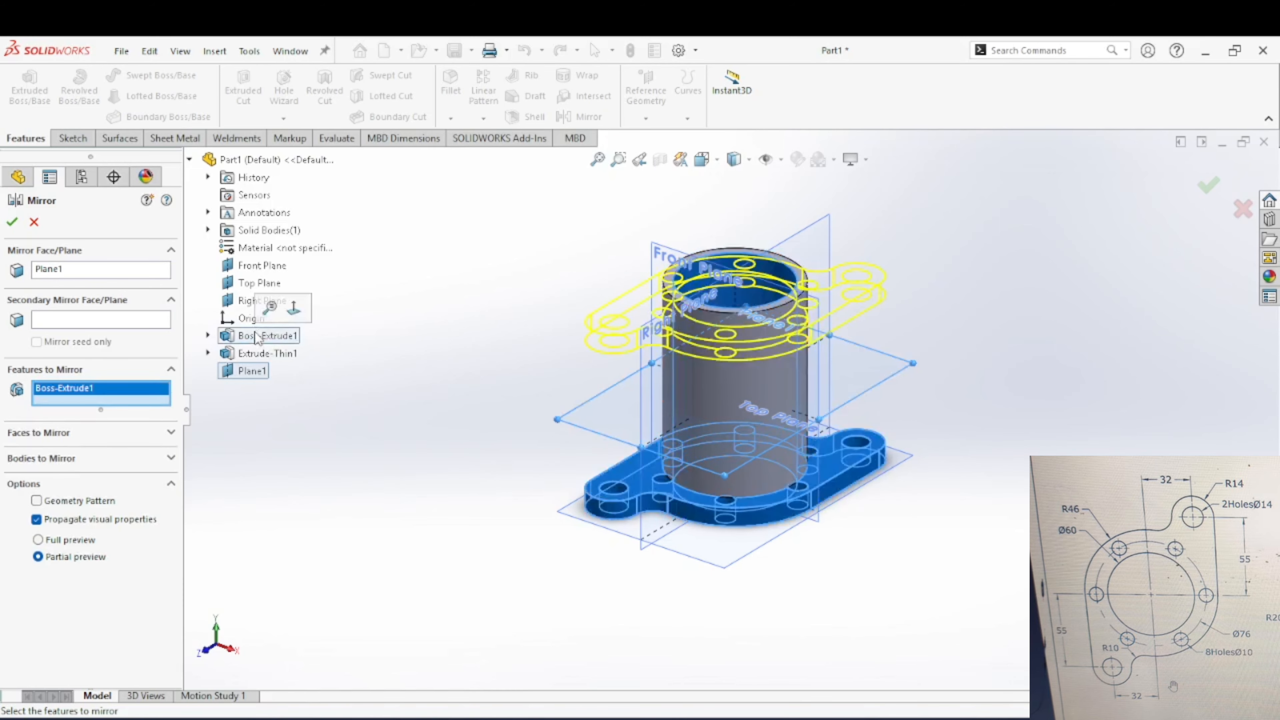
click(13, 222)
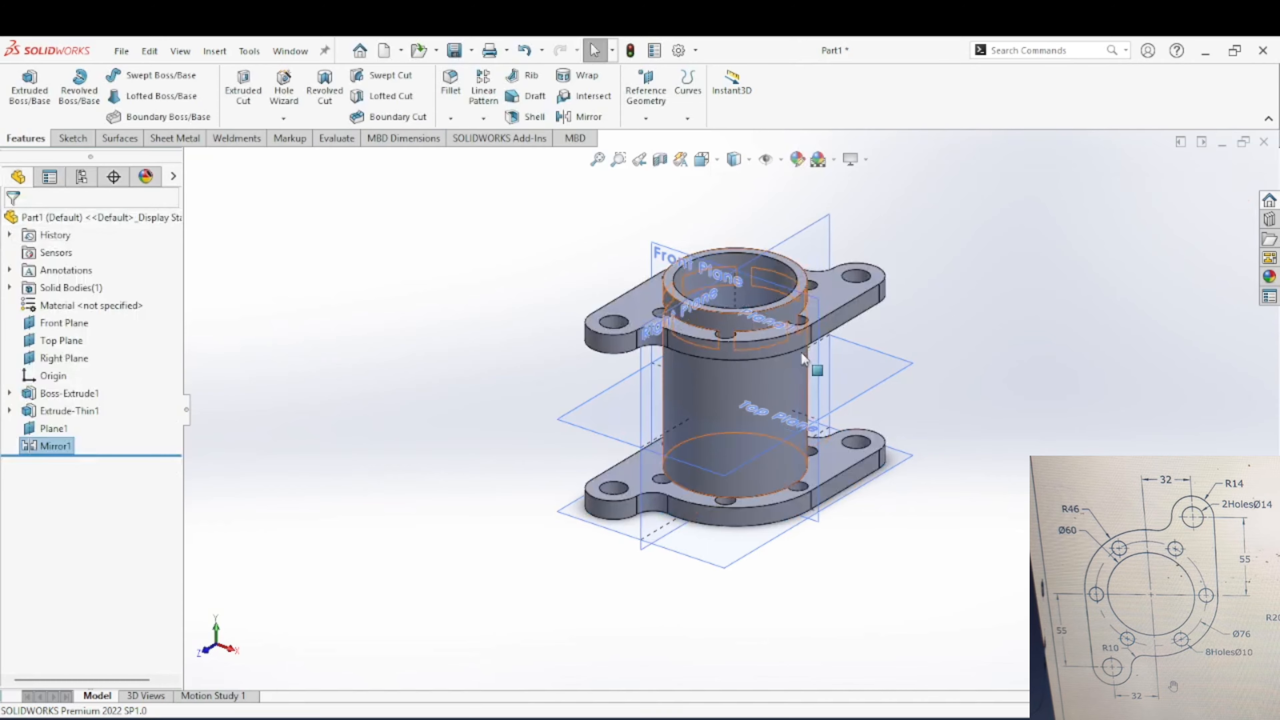
middle_drag(802, 354, 829, 278)
key(ctrl+z)
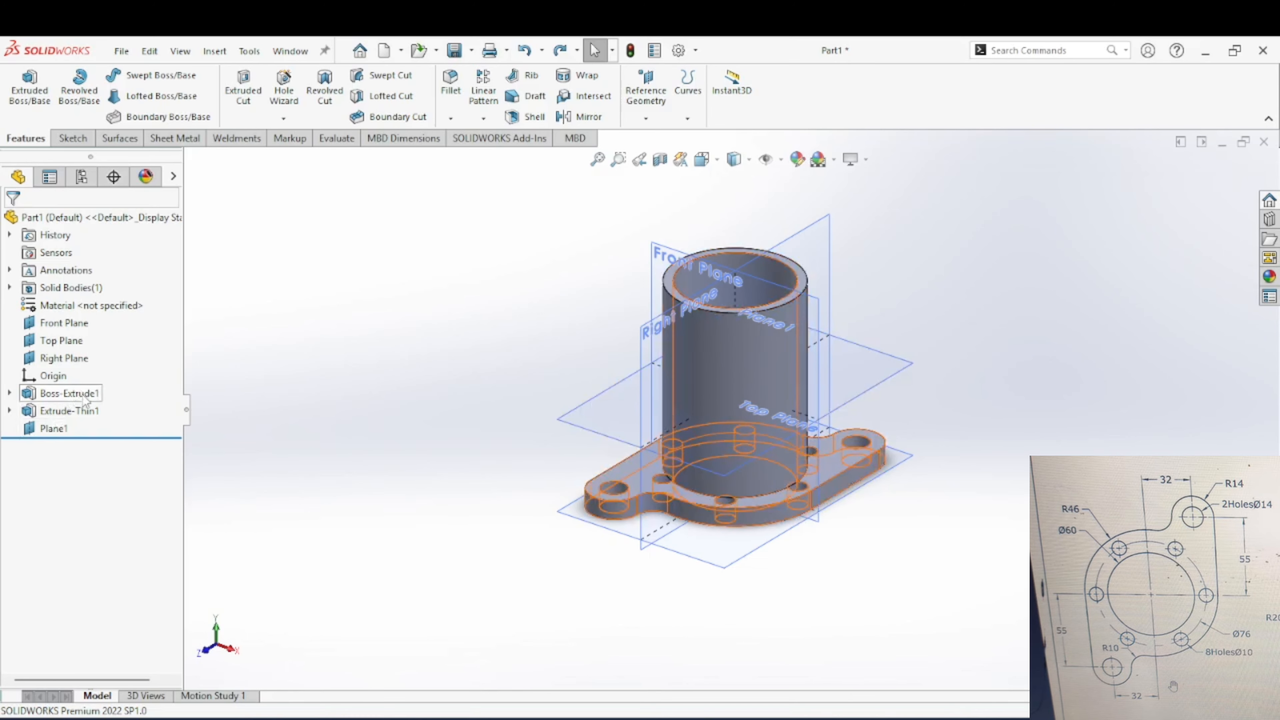
Step: Set the reference plane's offset from the Top Plane to 60 mm
click(53, 428)
click(83, 378)
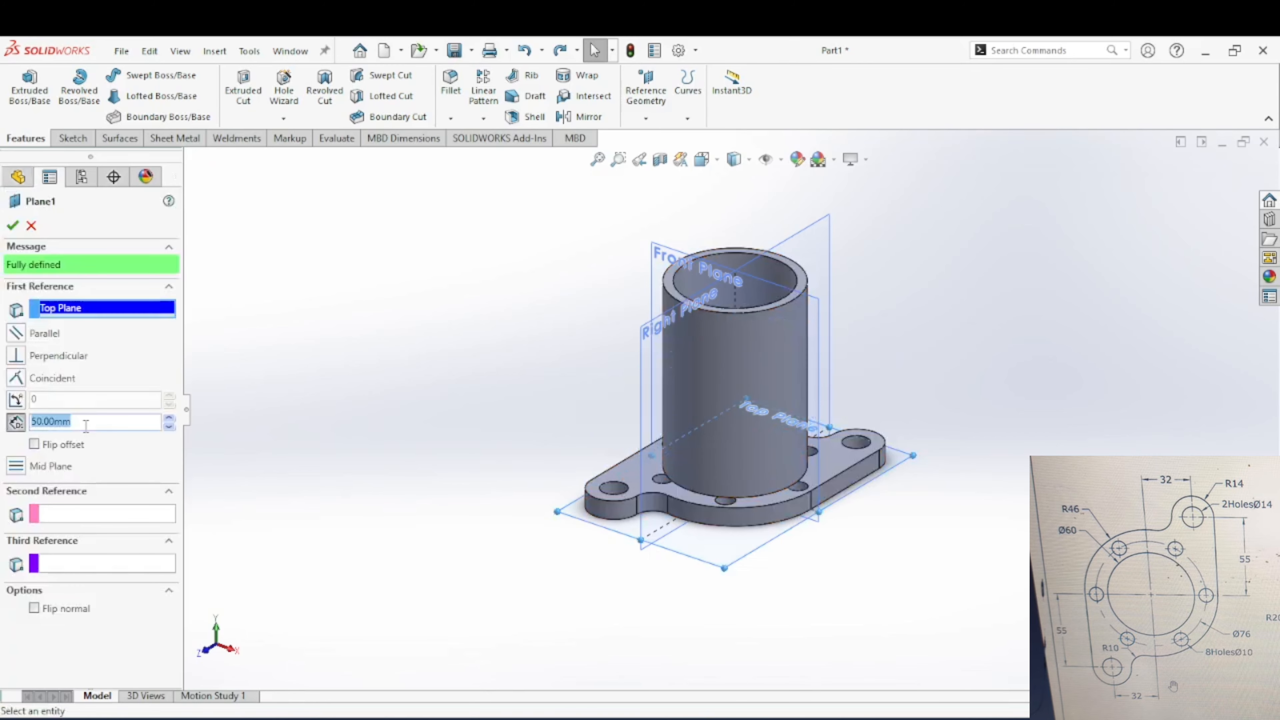
text(60)
key(Return)
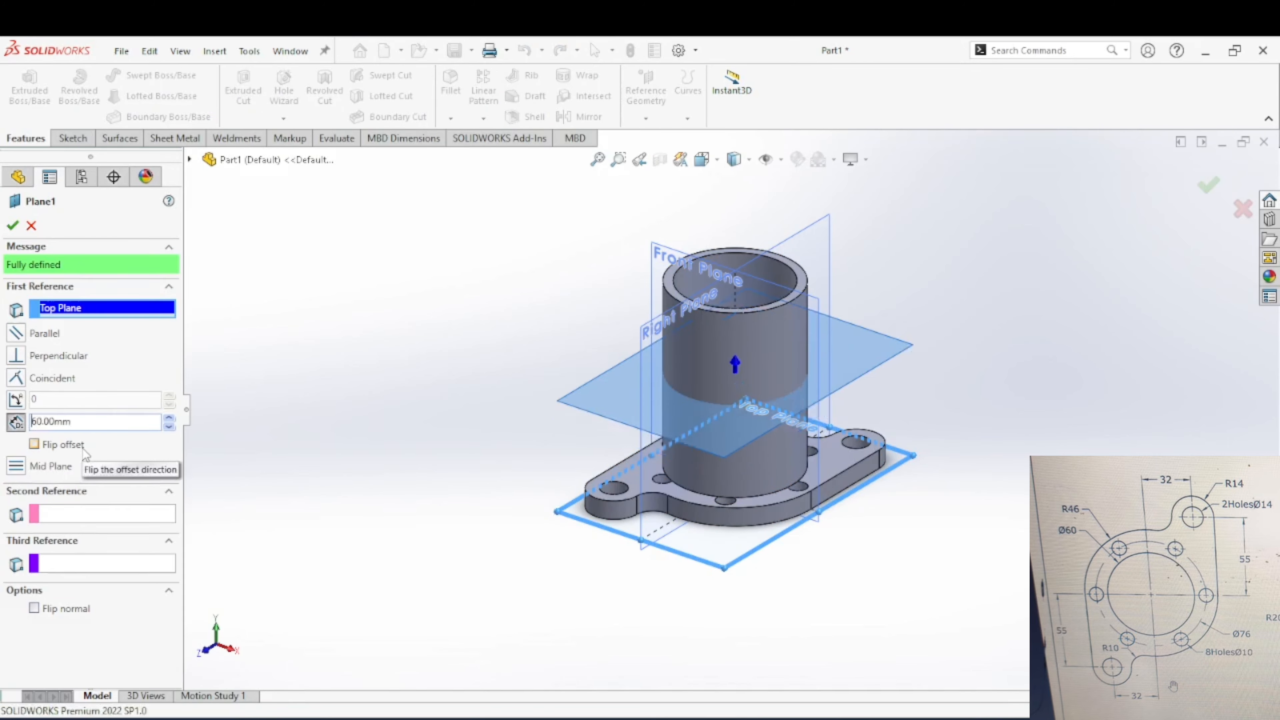
click(11, 226)
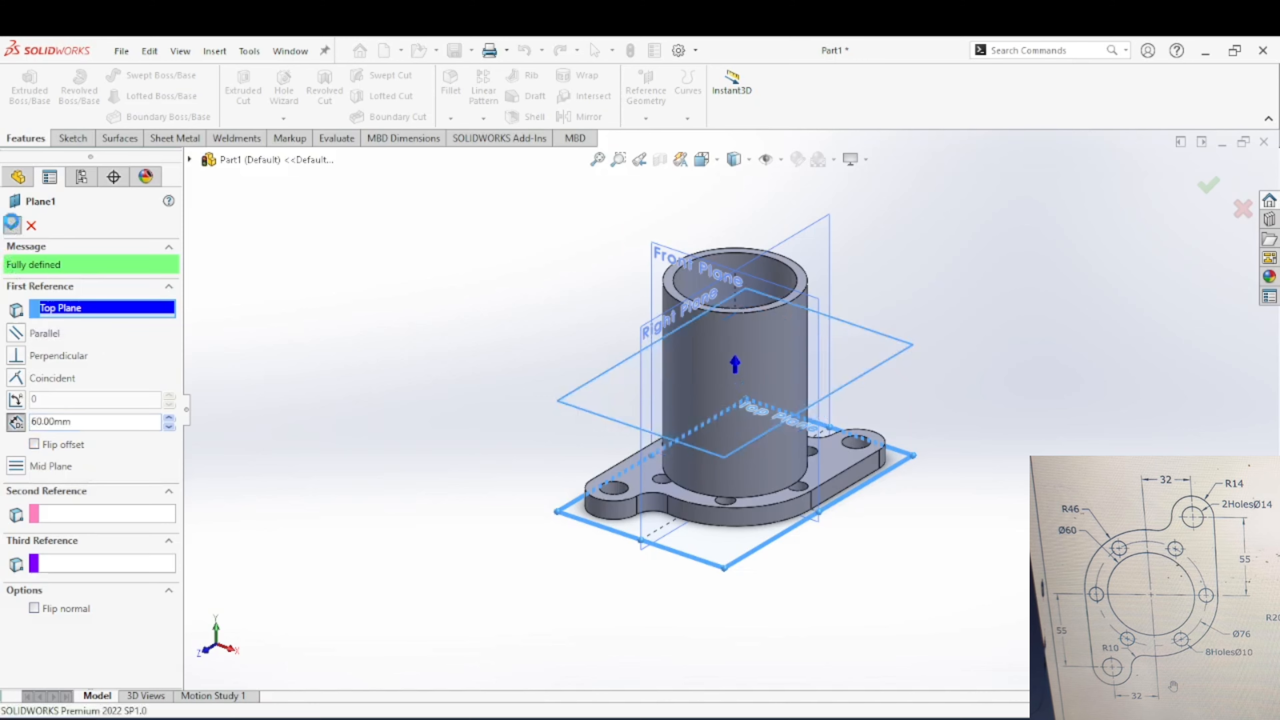
Step: Mirror the base flange extrusion about the 60 mm offset plane onto the upper end of the tube
click(586, 117)
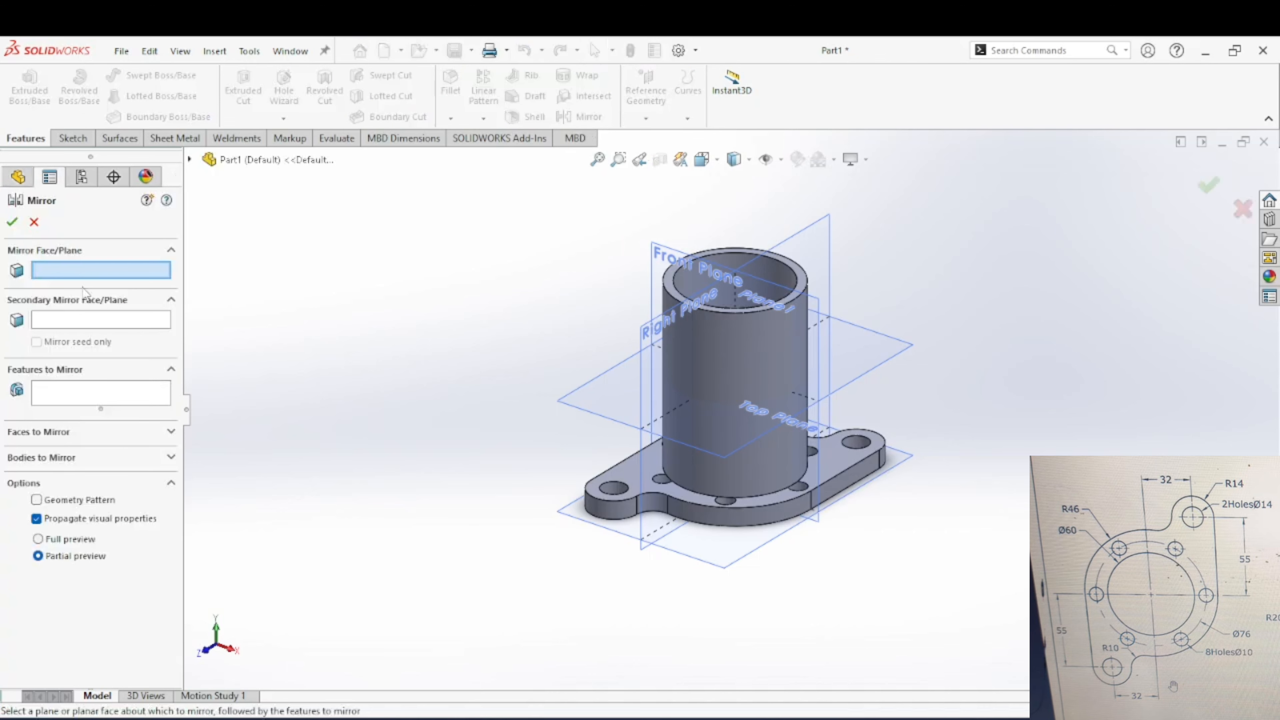
click(581, 398)
click(135, 399)
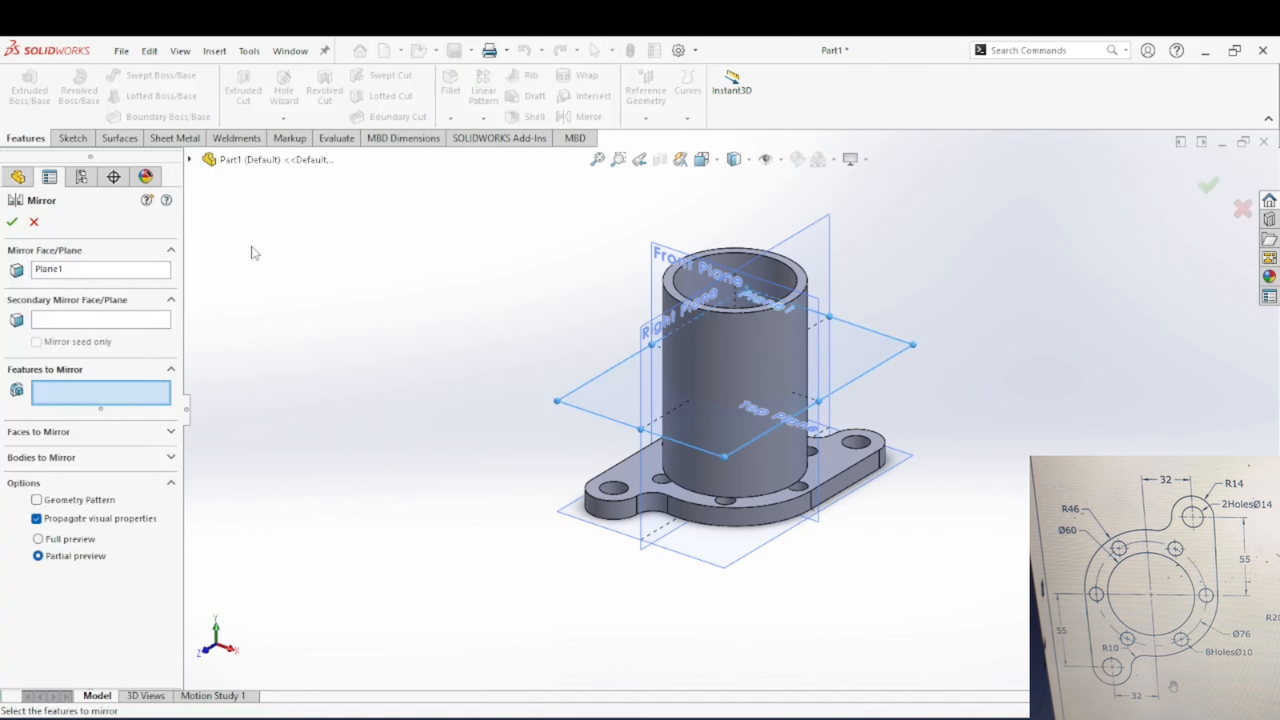
click(295, 161)
click(257, 335)
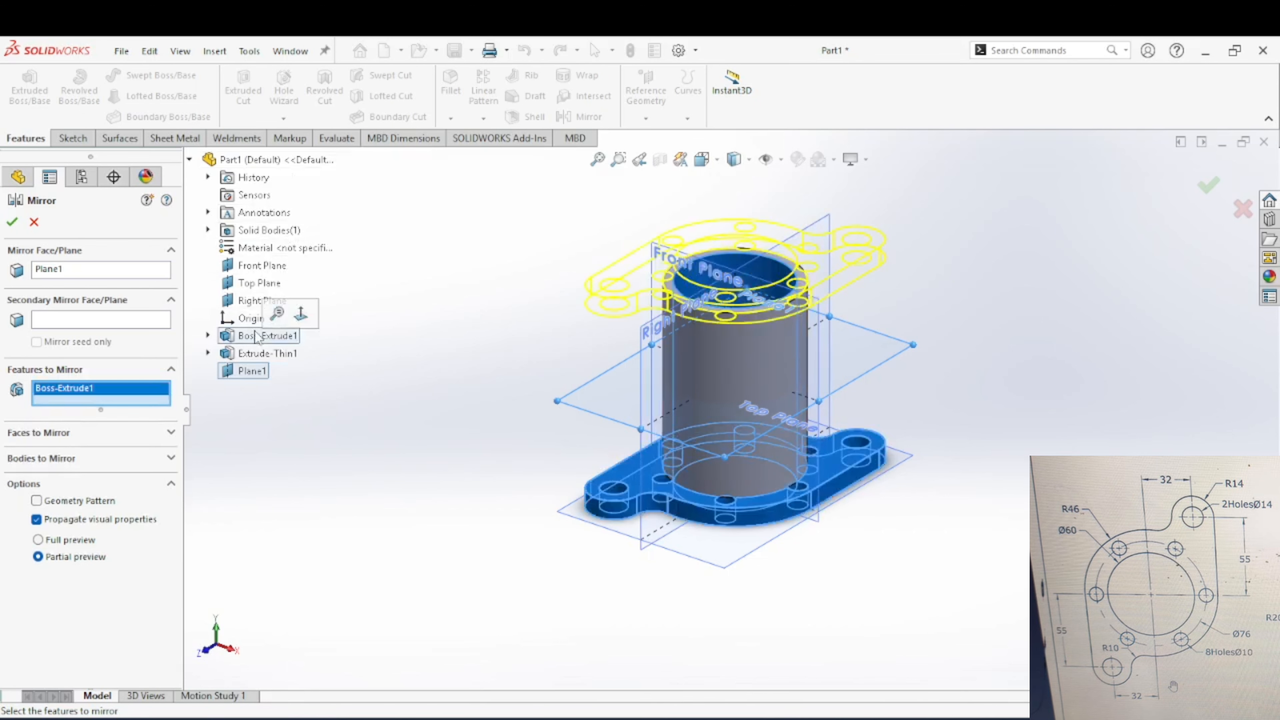
middle_drag(719, 273, 723, 189)
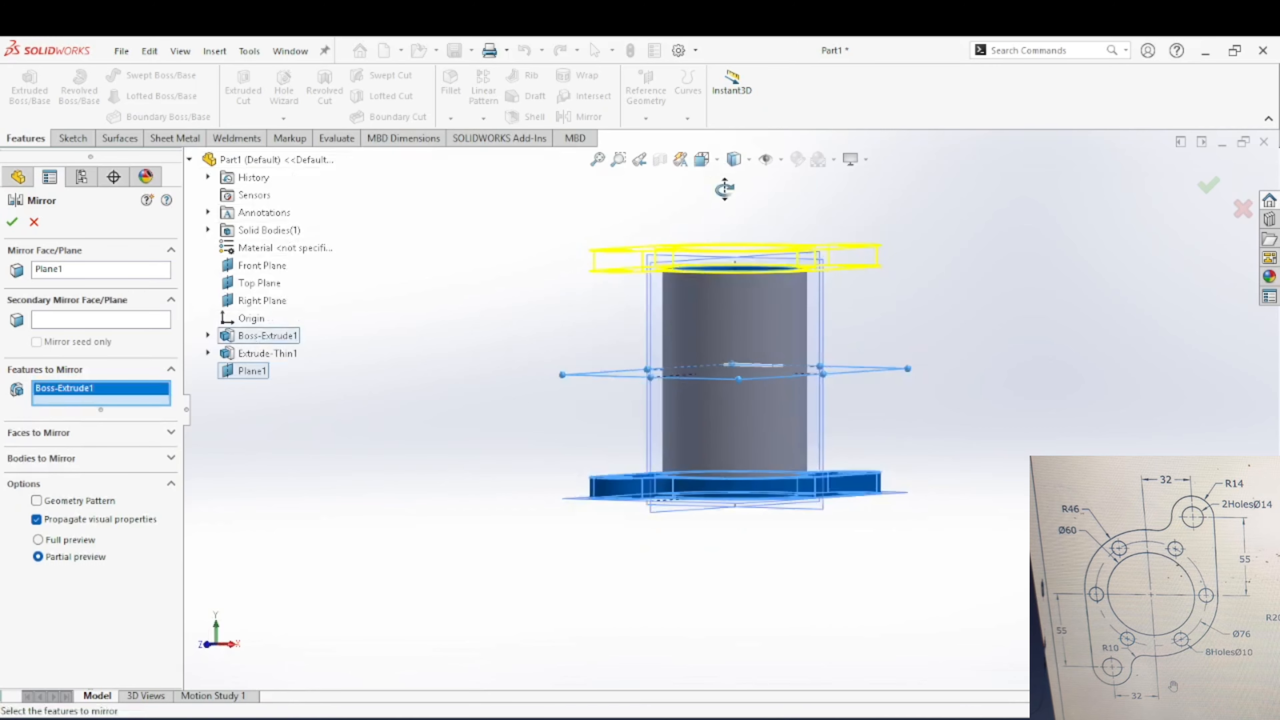
click(12, 222)
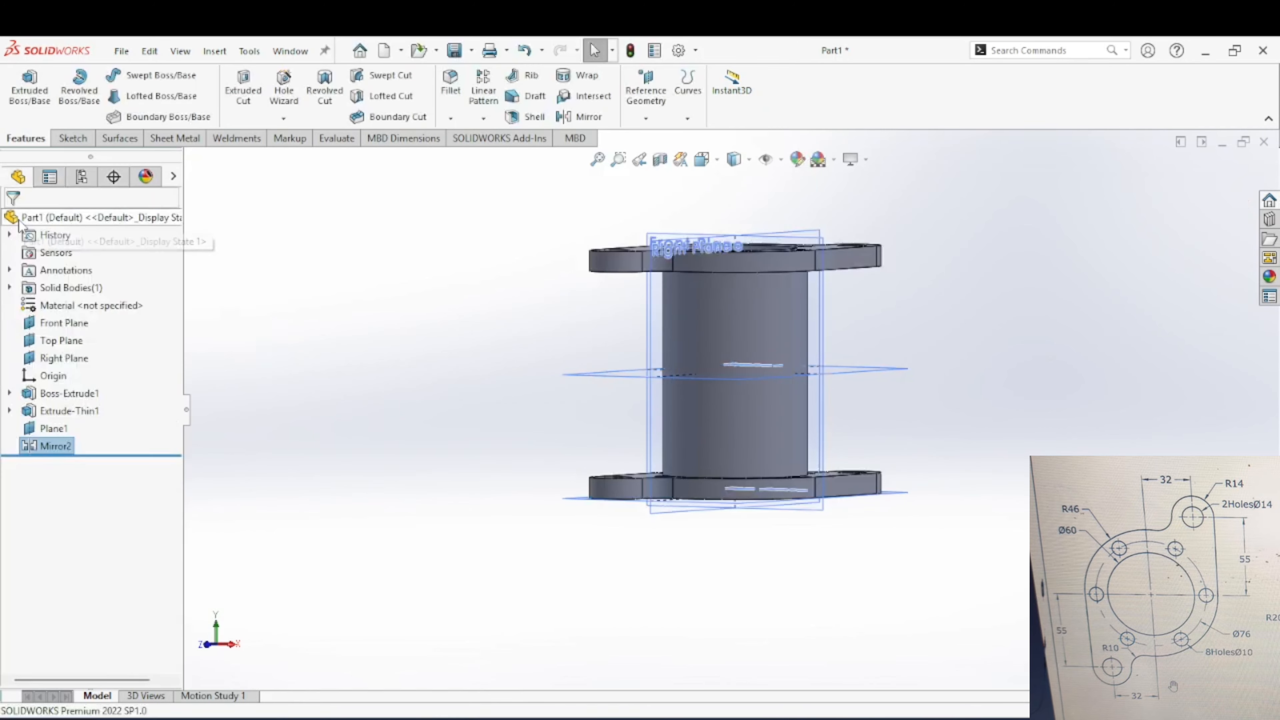
middle_drag(770, 334, 1183, 438)
scroll(814, 424, up, 2)
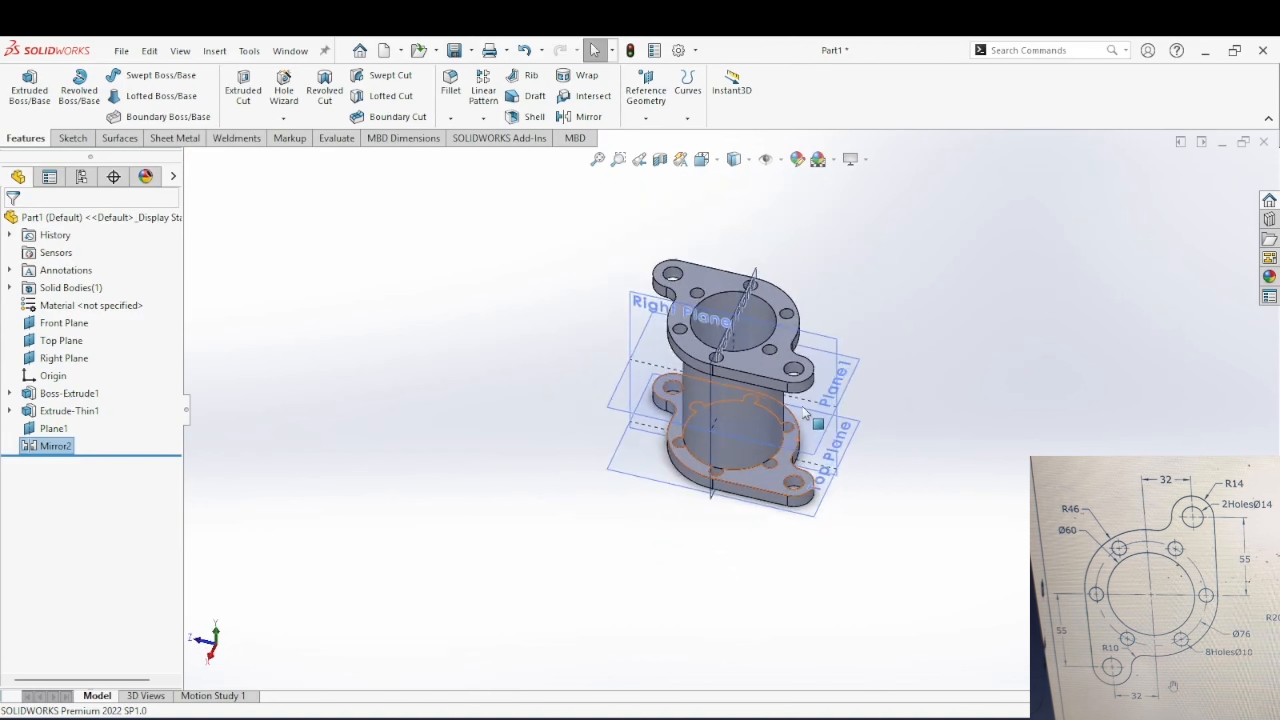
scroll(746, 386, down, 2)
middle_drag(746, 386, 1046, 371)
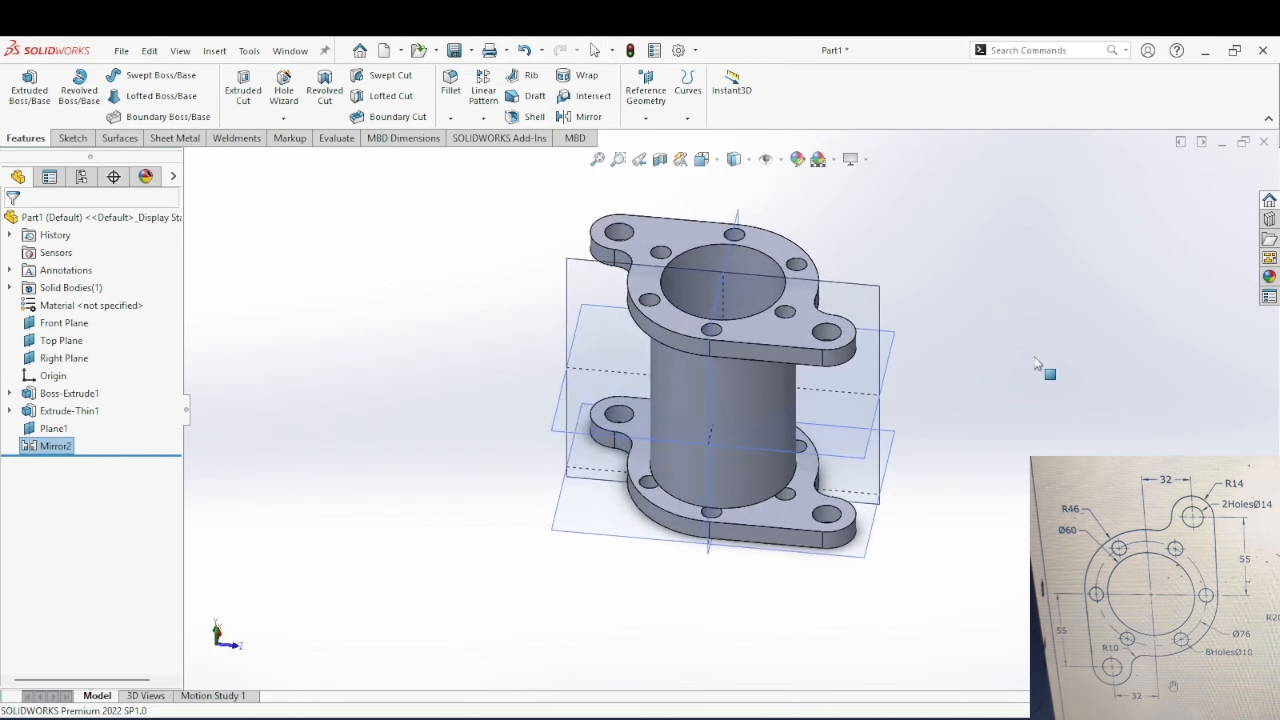
click(908, 666)
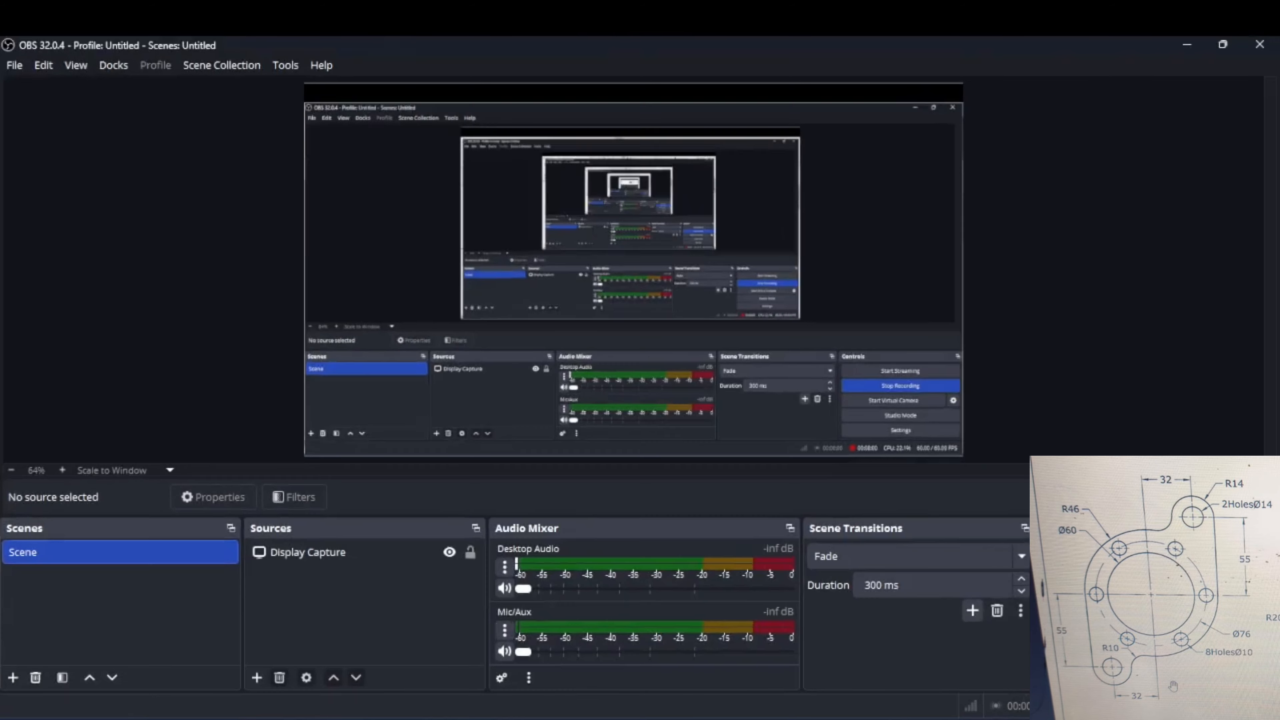